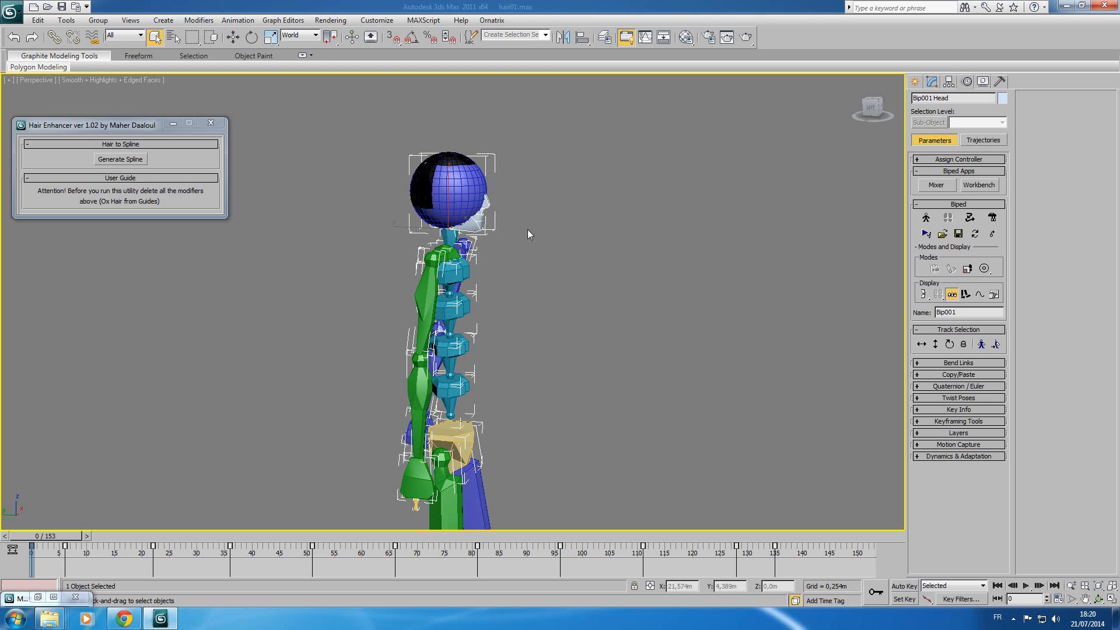
drag(79, 132, 87, 135)
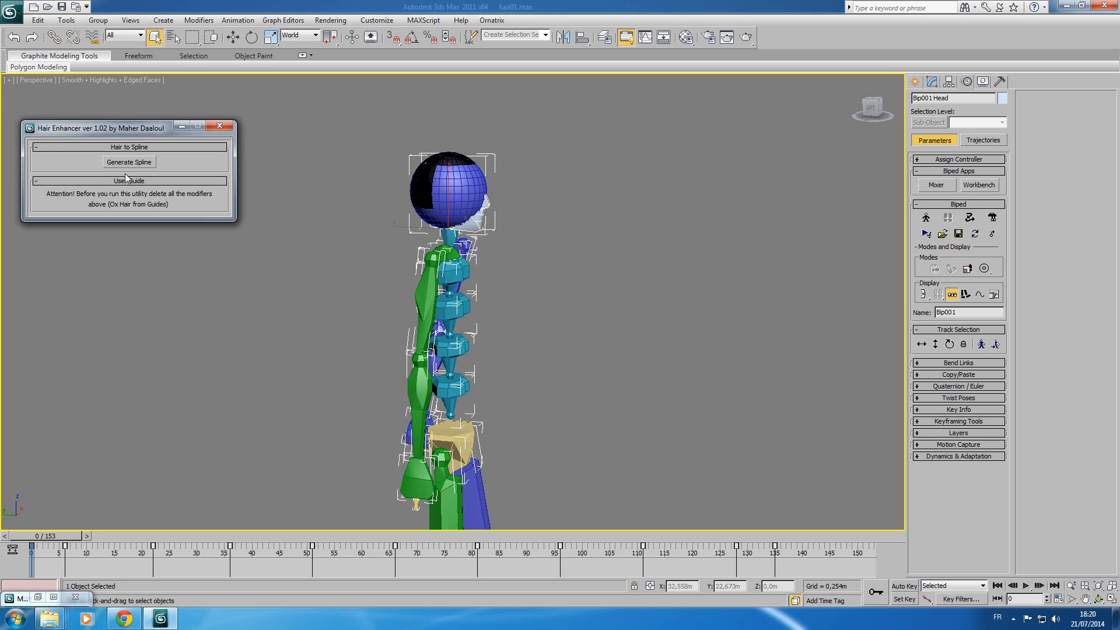
drag(128, 131, 151, 144)
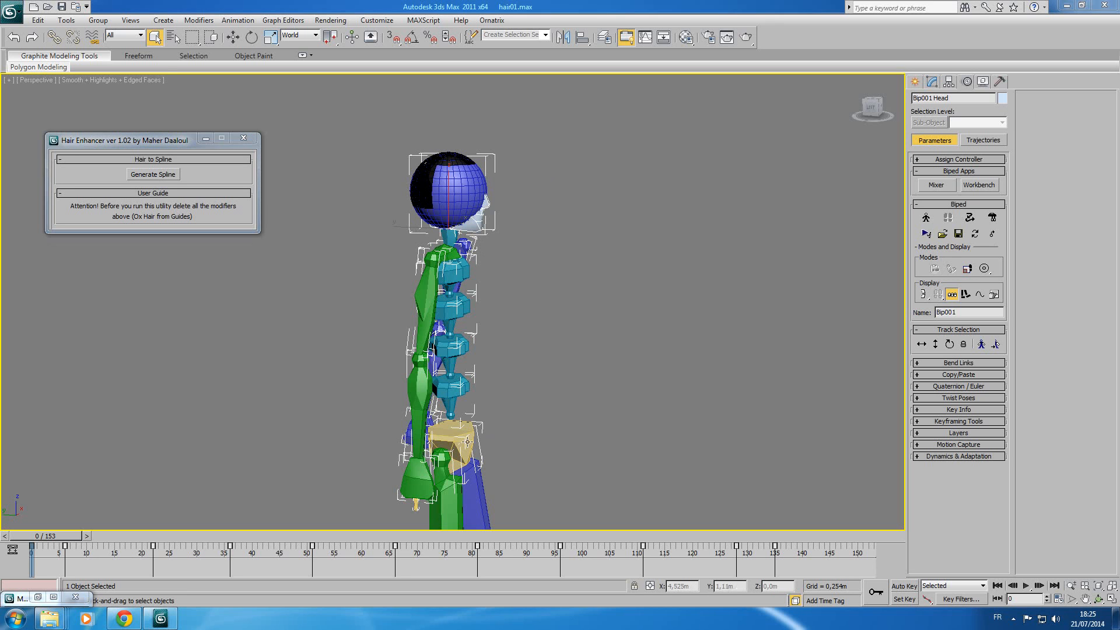
drag(145, 140, 127, 134)
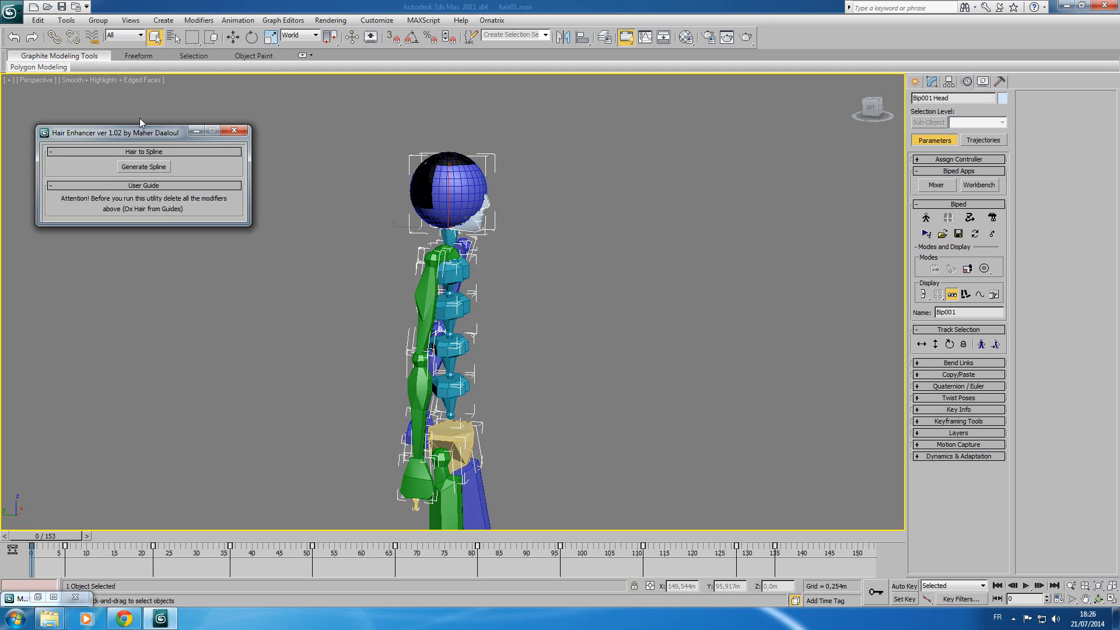
Step: Switch to the browser, watch part of the Vimeo video on hair modeling with Hairtrix, pause it and return to 3ds Max
click(124, 618)
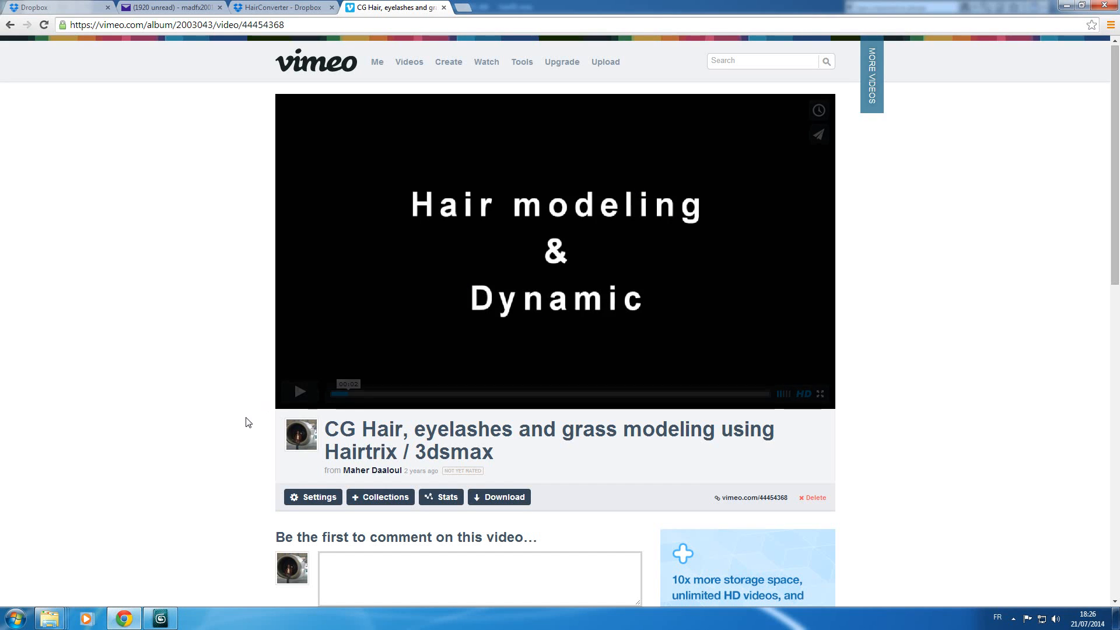
click(297, 393)
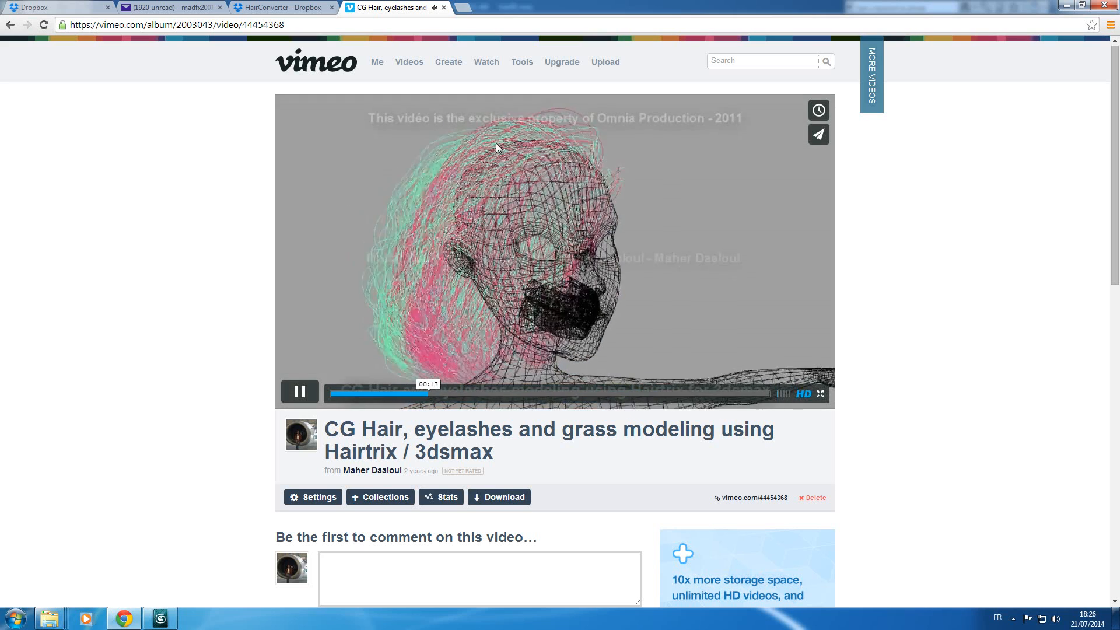
click(300, 391)
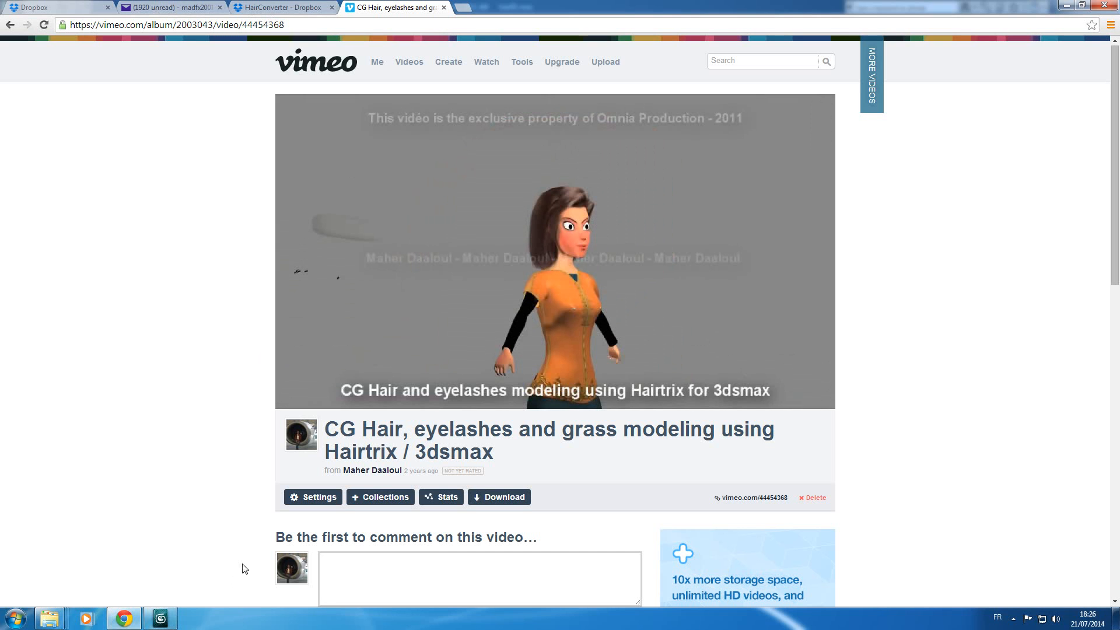
click(159, 622)
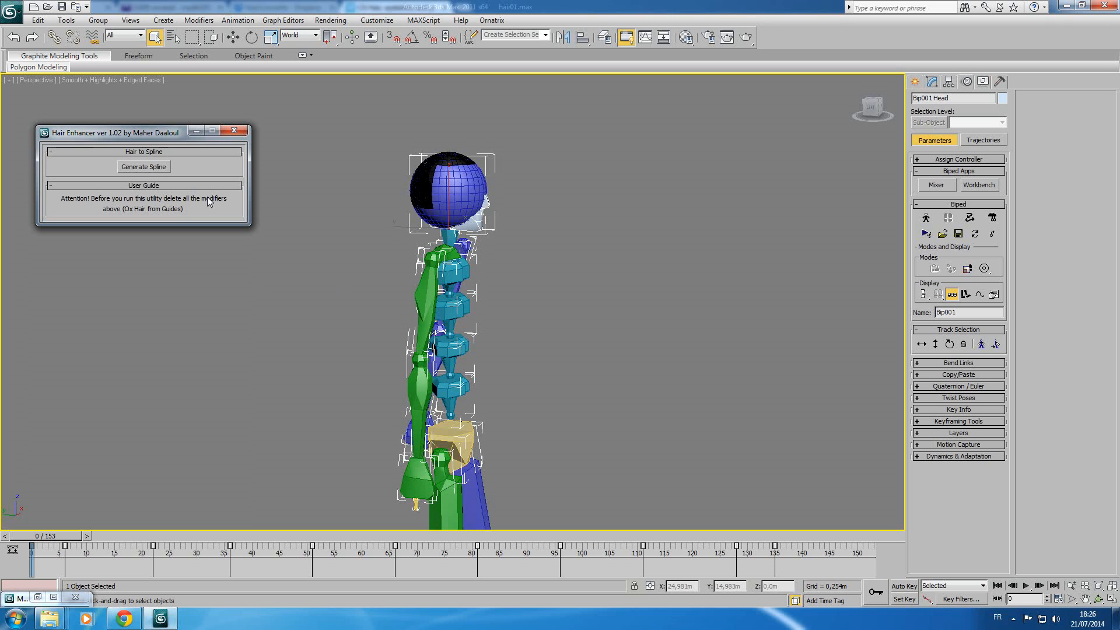
drag(125, 132, 111, 121)
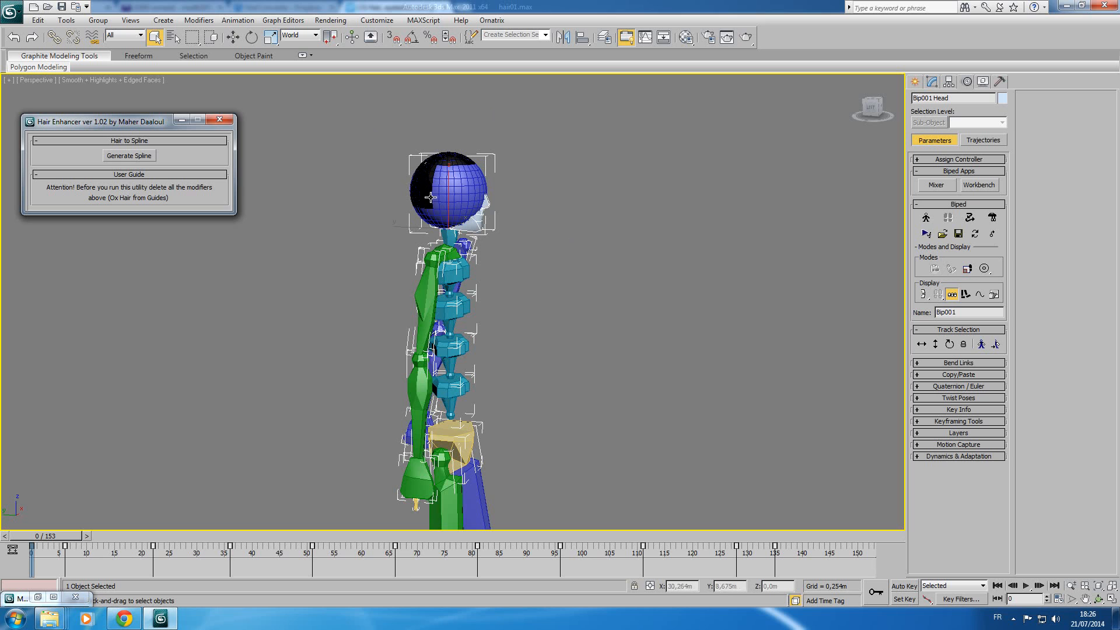
drag(120, 124, 107, 96)
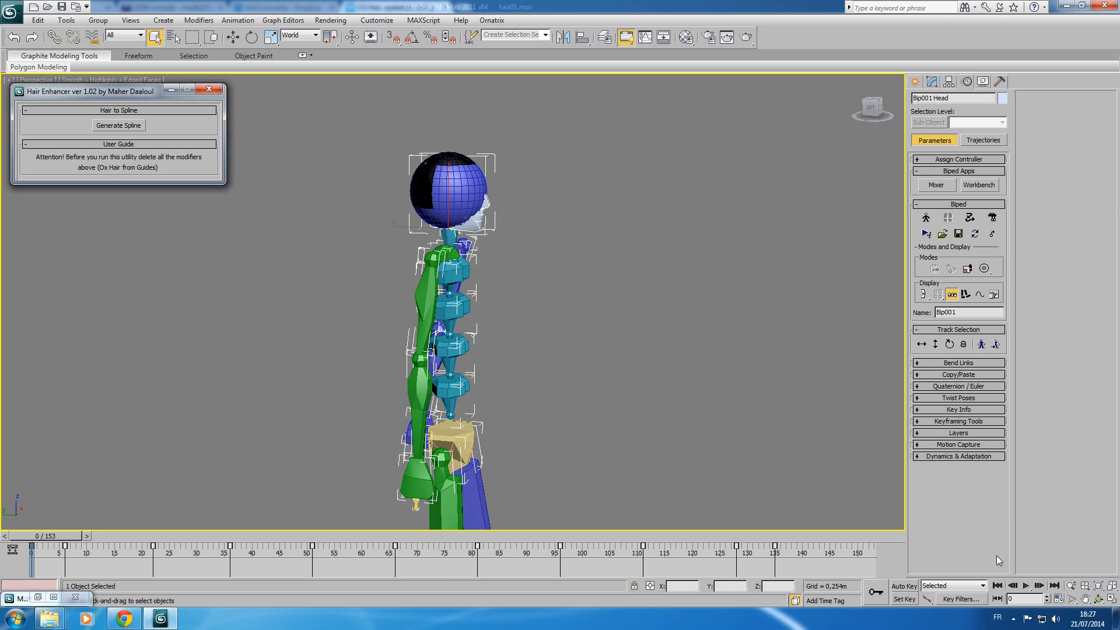
click(1013, 619)
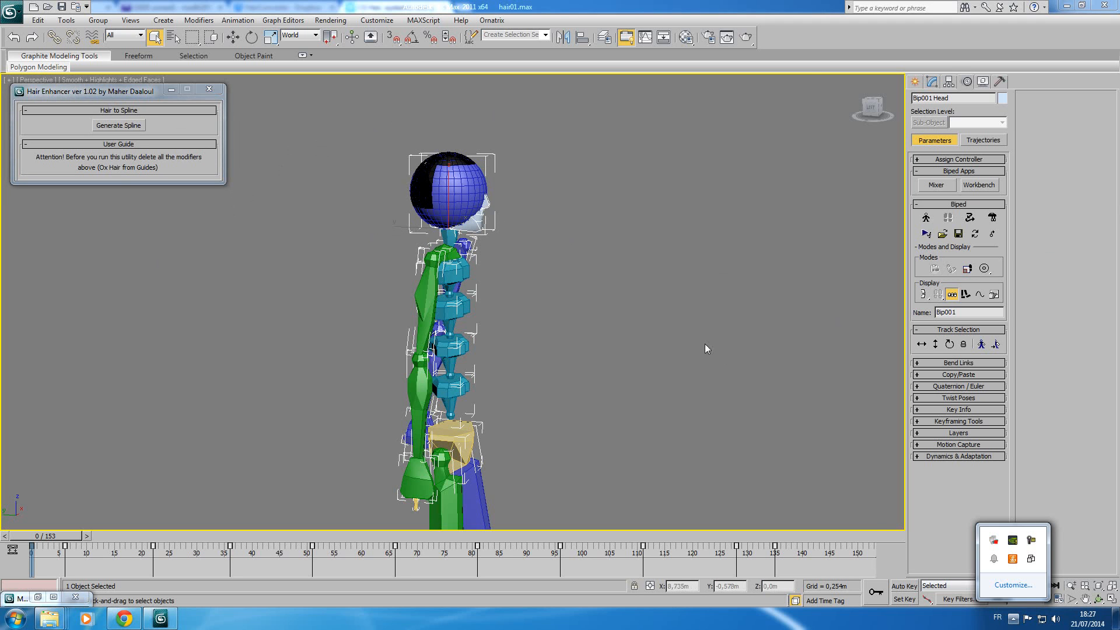
click(564, 207)
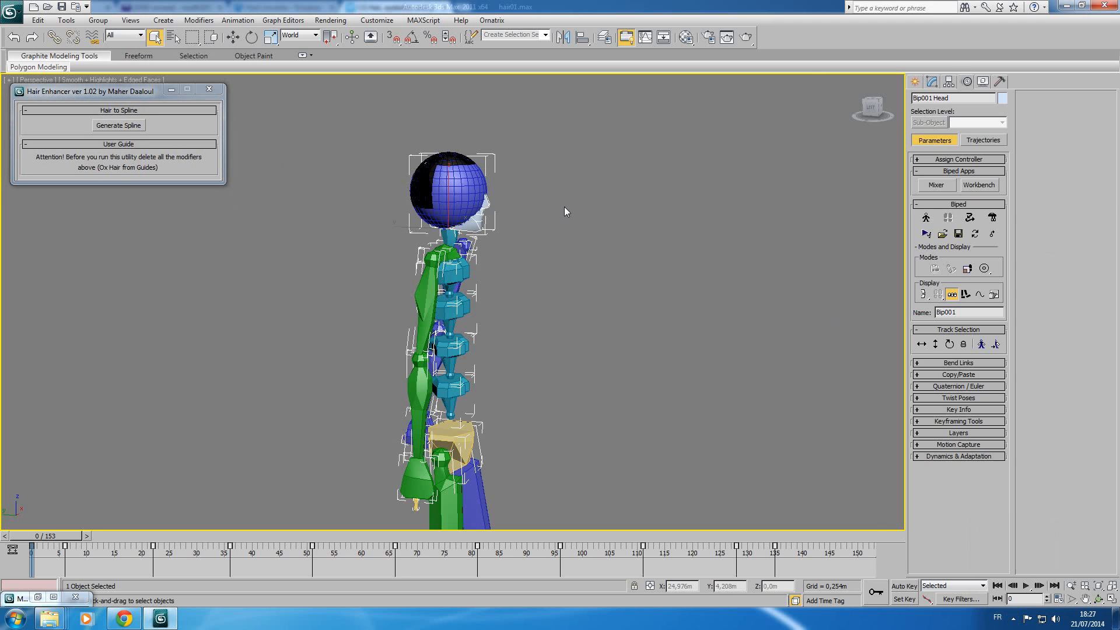
Step: Select the upper spine bone of the biped and put the biped into Figure mode
click(450, 168)
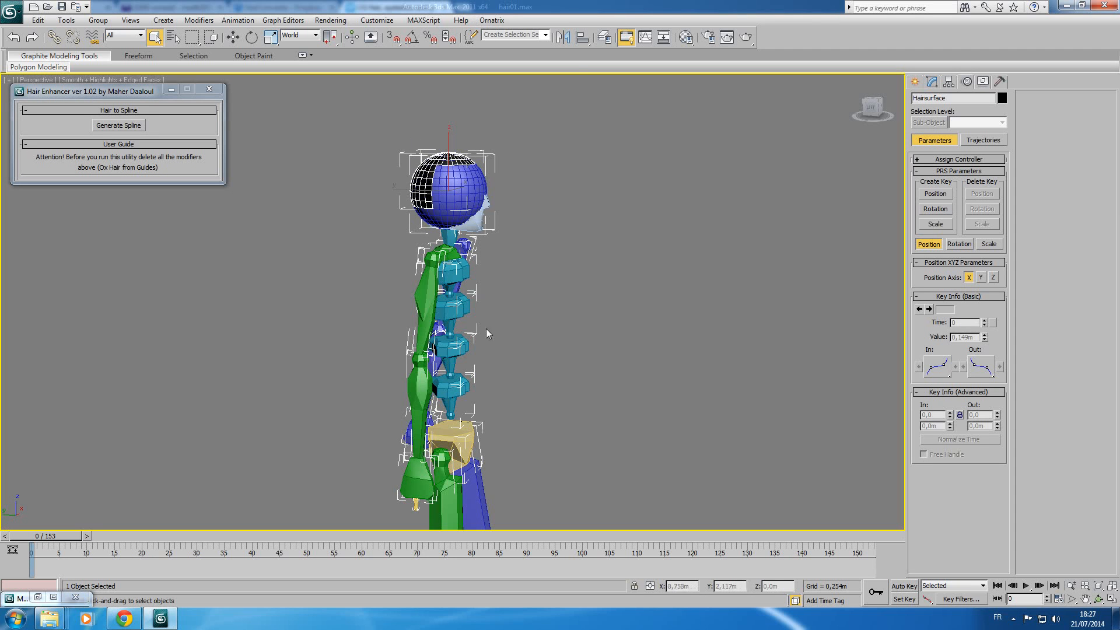
click(454, 270)
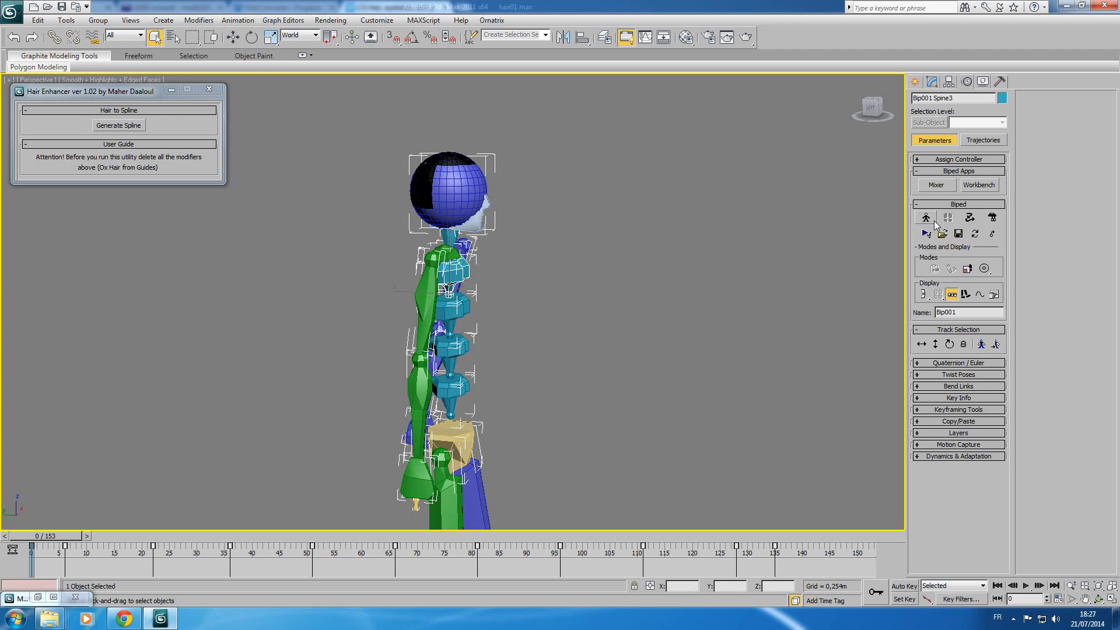
click(927, 219)
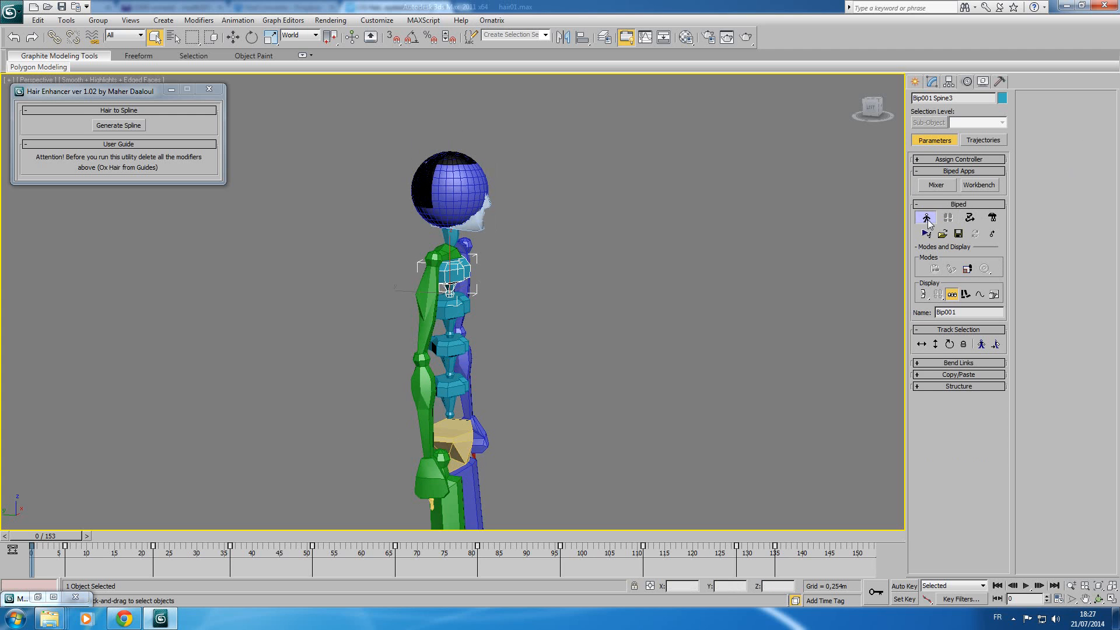
Step: Add Ornatrix hair to the Hairsurface scalp mesh and display the modifier stack of the new hair object
click(430, 163)
click(492, 20)
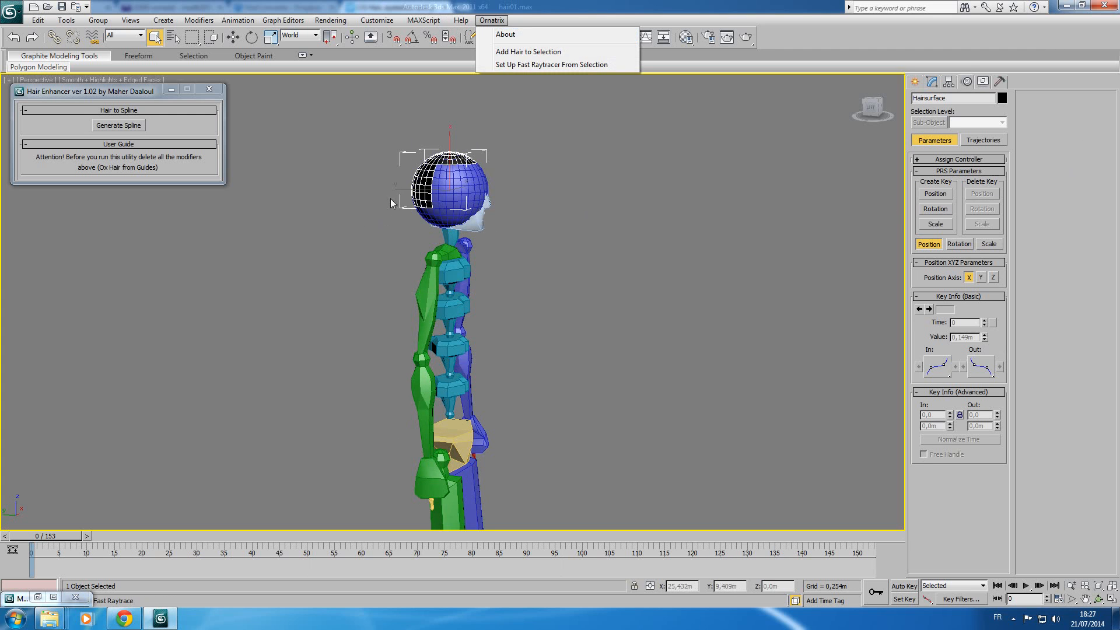
click(523, 51)
middle_drag(505, 163, 515, 285)
scroll(510, 264, down, 4)
scroll(767, 237, up, 4)
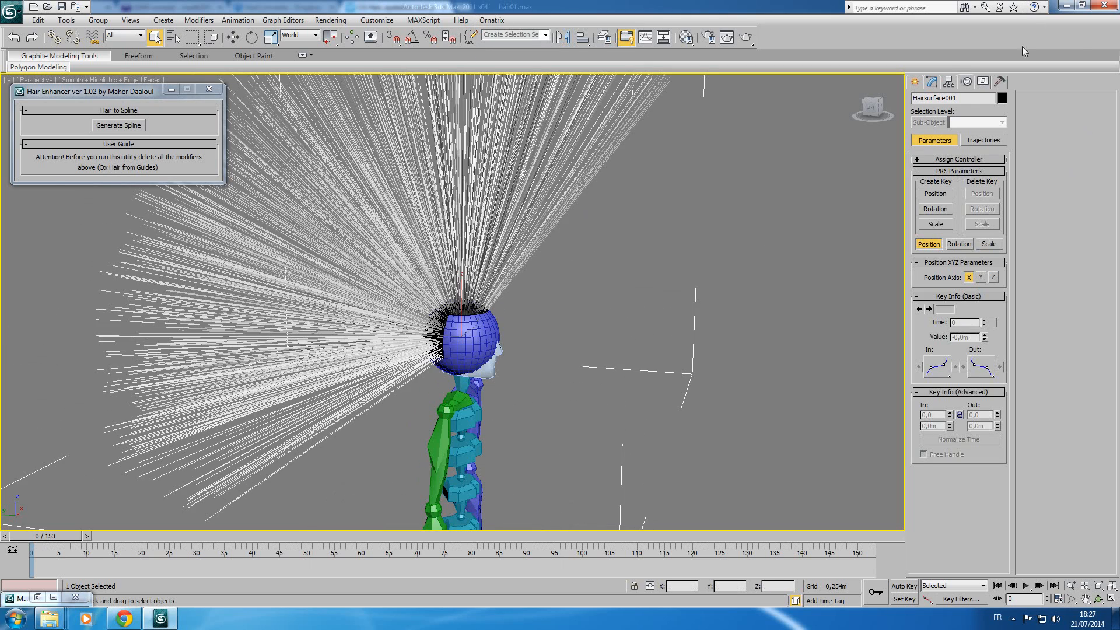
click(936, 84)
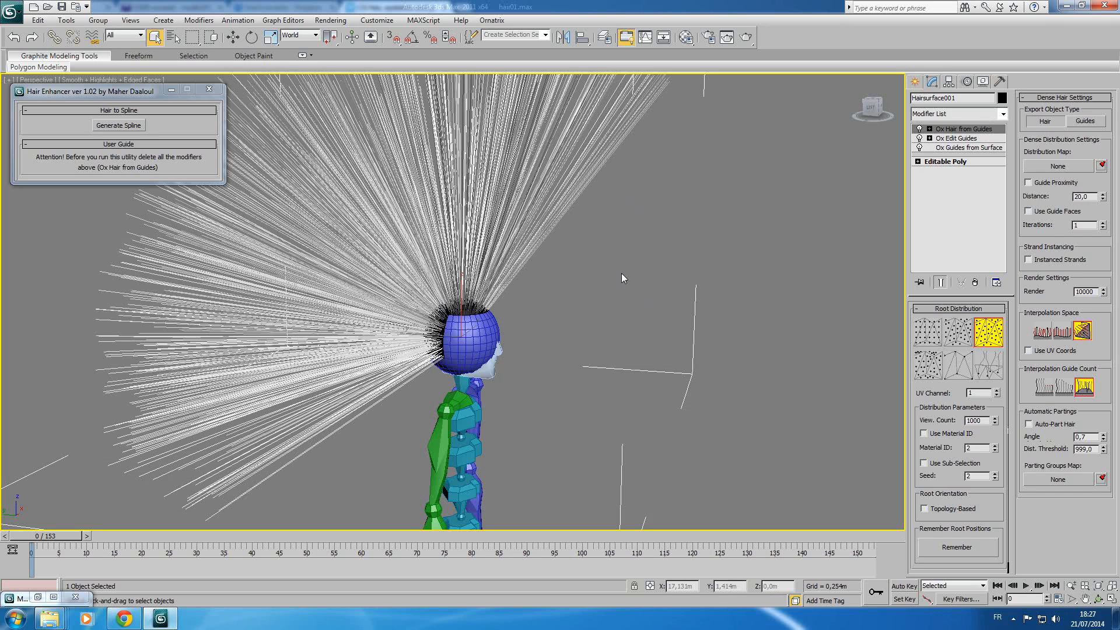
click(1003, 115)
click(1002, 282)
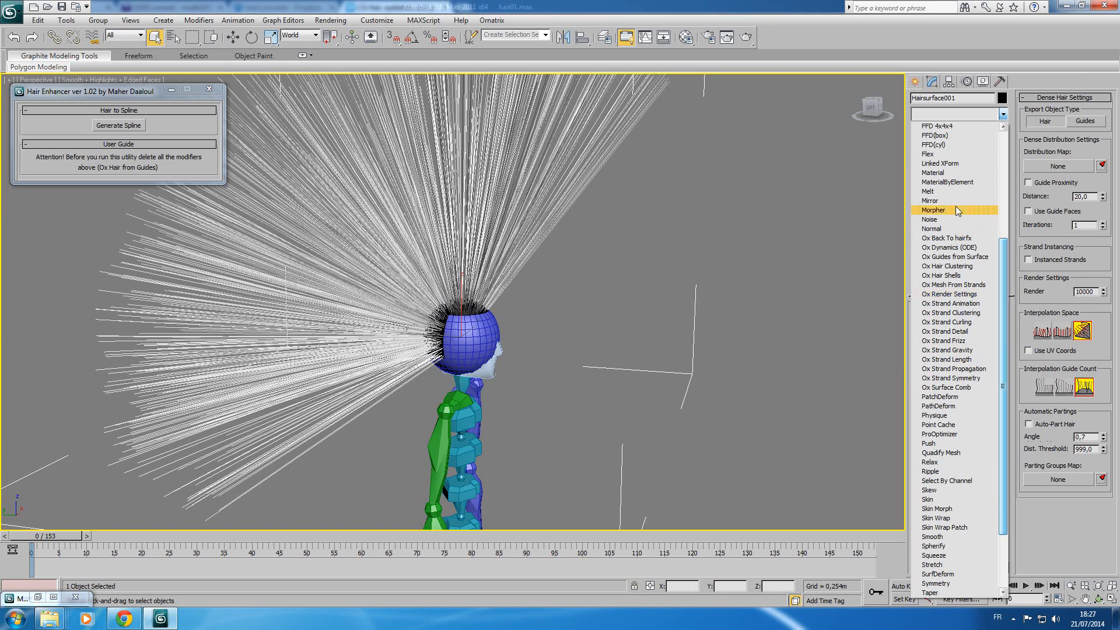
click(501, 5)
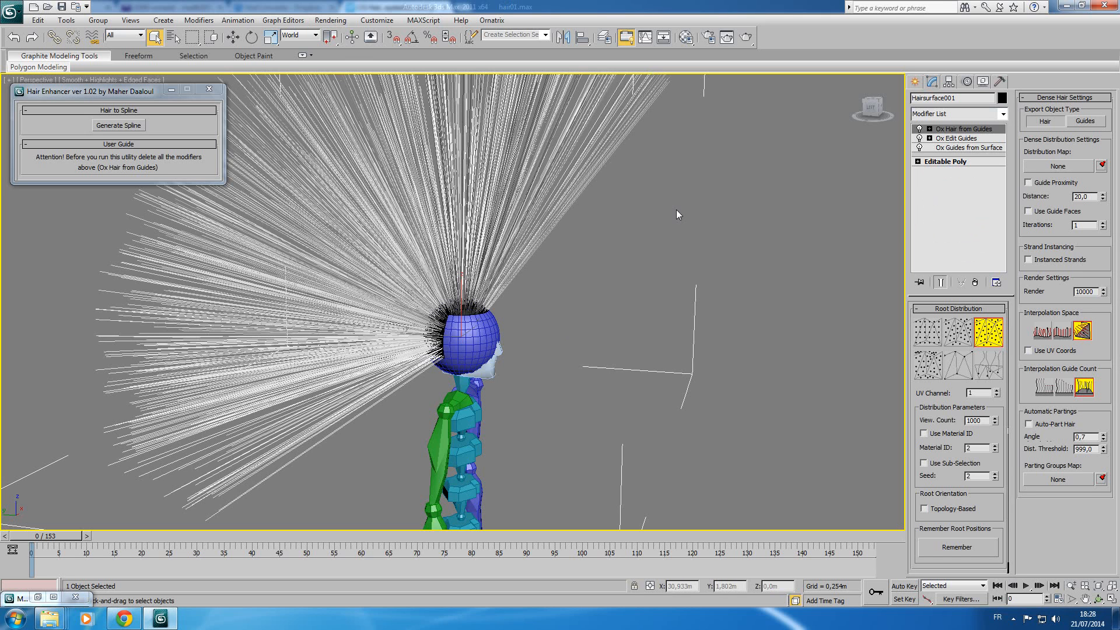
Step: In the Ox Guides from Surface modifier, set the root count to 300 and shorten the guide length to under 11.5
click(953, 148)
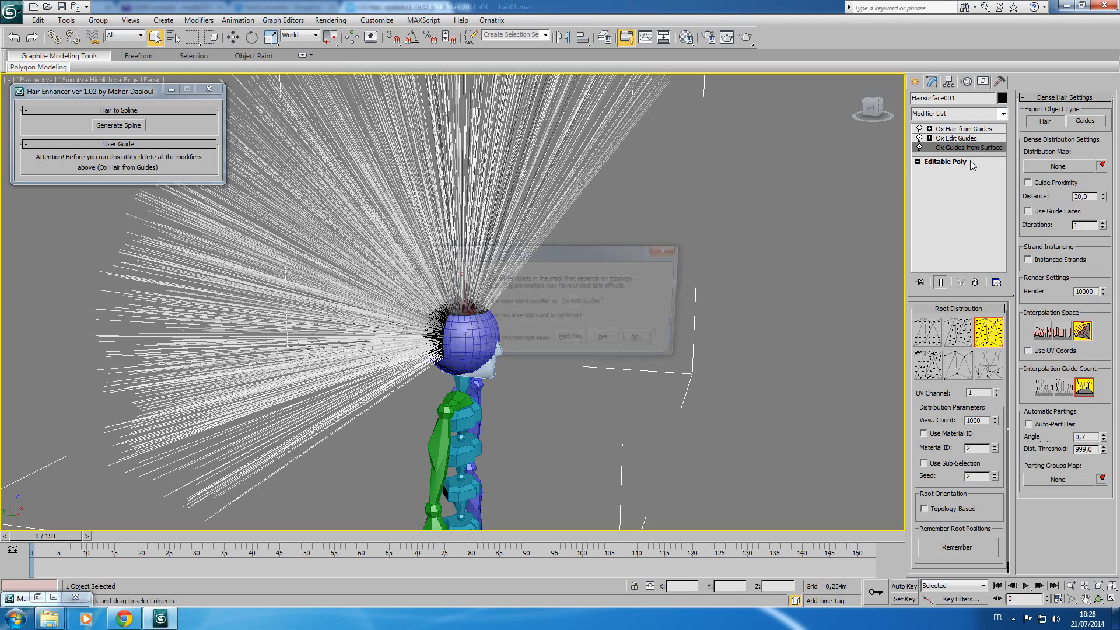
click(605, 341)
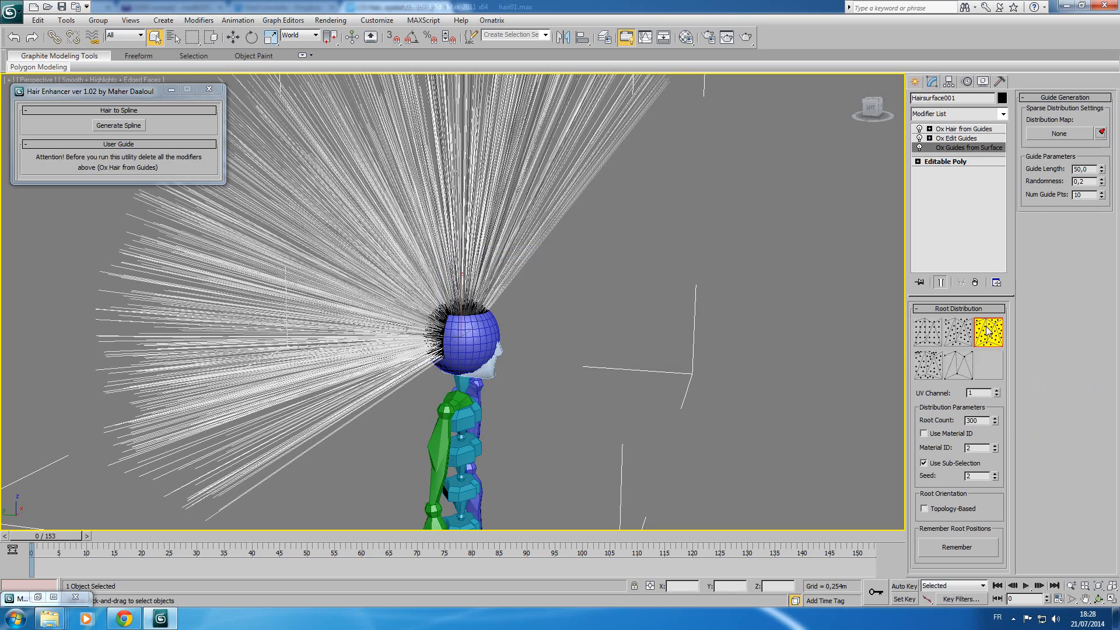
drag(996, 419, 1080, 243)
drag(1101, 170, 1104, 221)
double_click(975, 420)
text(300)
key(Return)
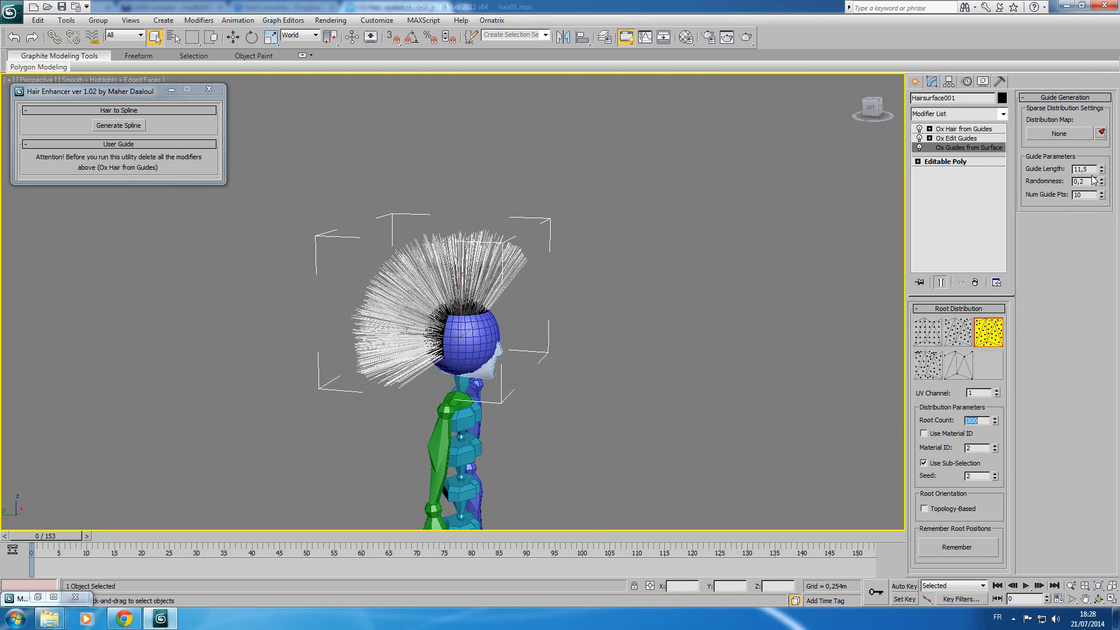
drag(1103, 175, 1107, 176)
Step: Activate guide editing in the Ox Edit Guides modifier with the Move brush, viewing the head from the front
click(957, 139)
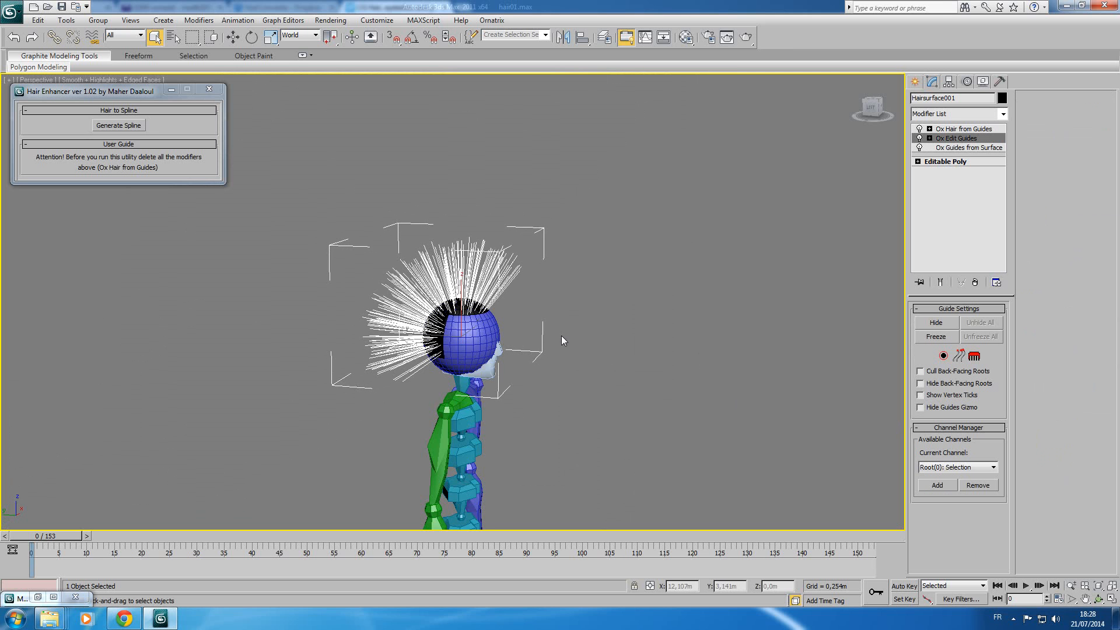
click(1099, 599)
drag(547, 325, 438, 306)
middle_drag(441, 324, 441, 298)
scroll(459, 290, up, 3)
drag(459, 291, 458, 294)
right_click(458, 294)
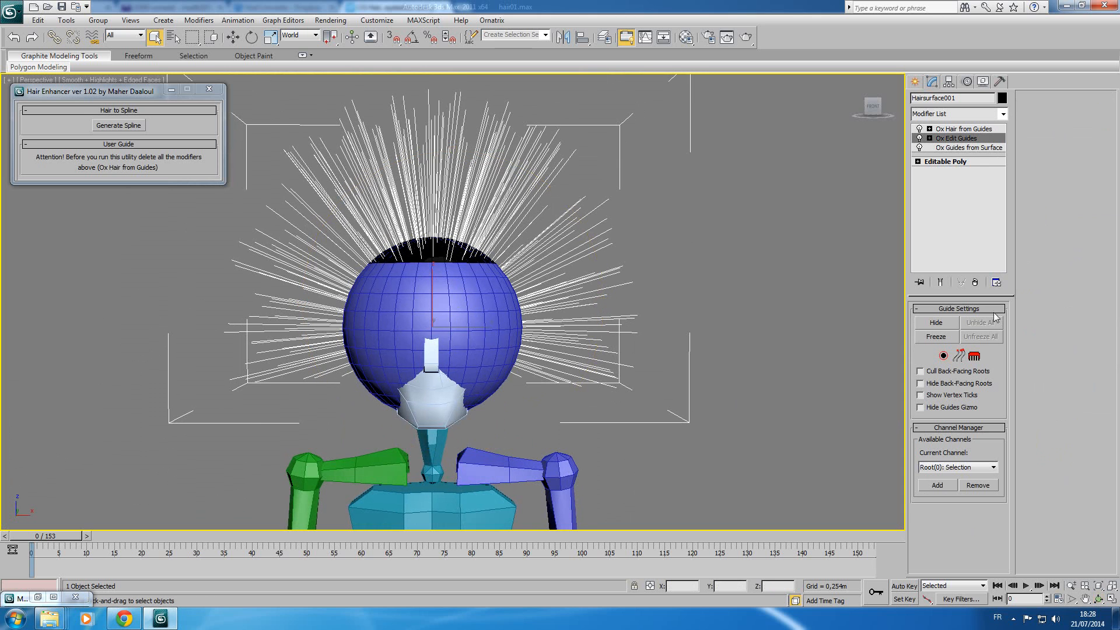
click(974, 356)
click(1050, 311)
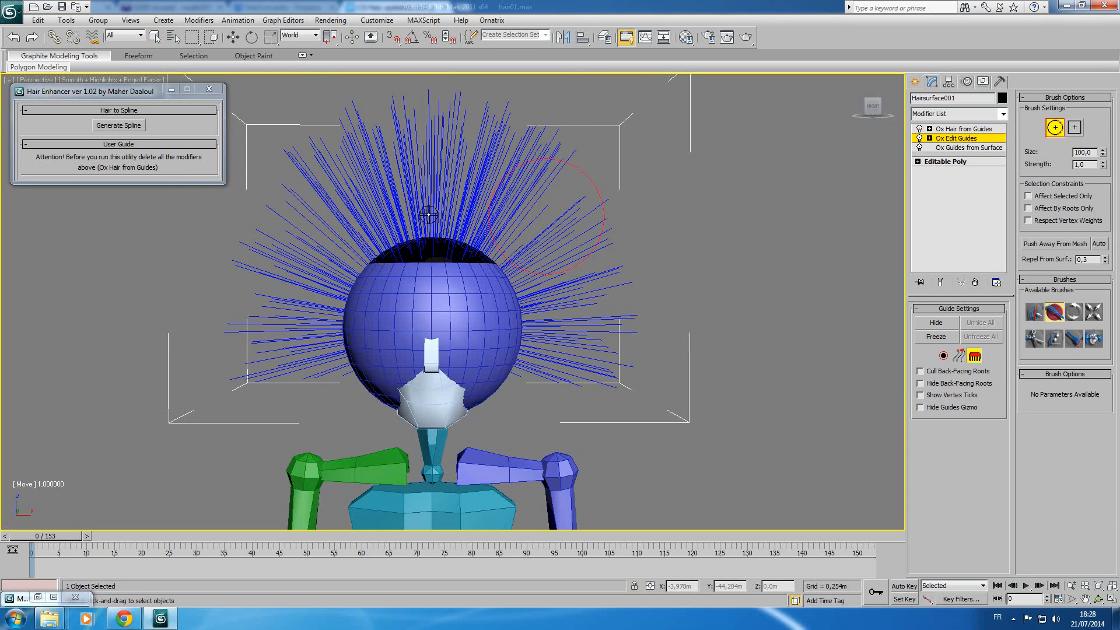
Step: Comb the hair guides outward and down along both sides of the head with the size 100 brush
mouse_move(523, 157)
mouse_down()
mouse_move(510, 265)
mouse_move(574, 322)
mouse_move(575, 373)
mouse_up()
mouse_move(280, 266)
mouse_down()
mouse_move(290, 350)
mouse_move(312, 292)
mouse_move(307, 353)
mouse_up()
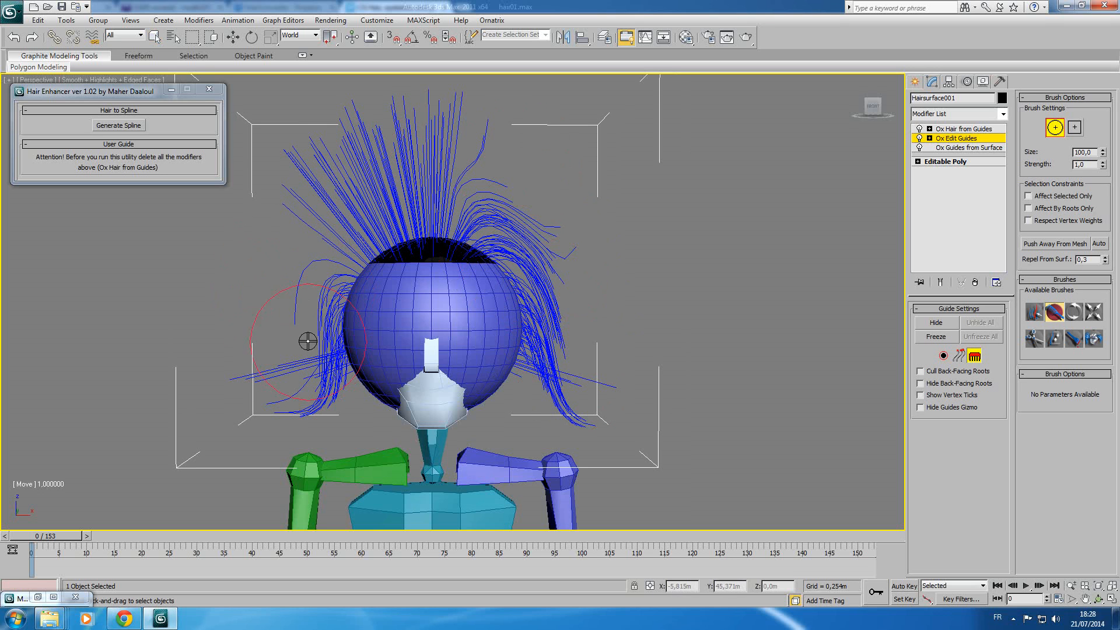
drag(303, 312, 292, 388)
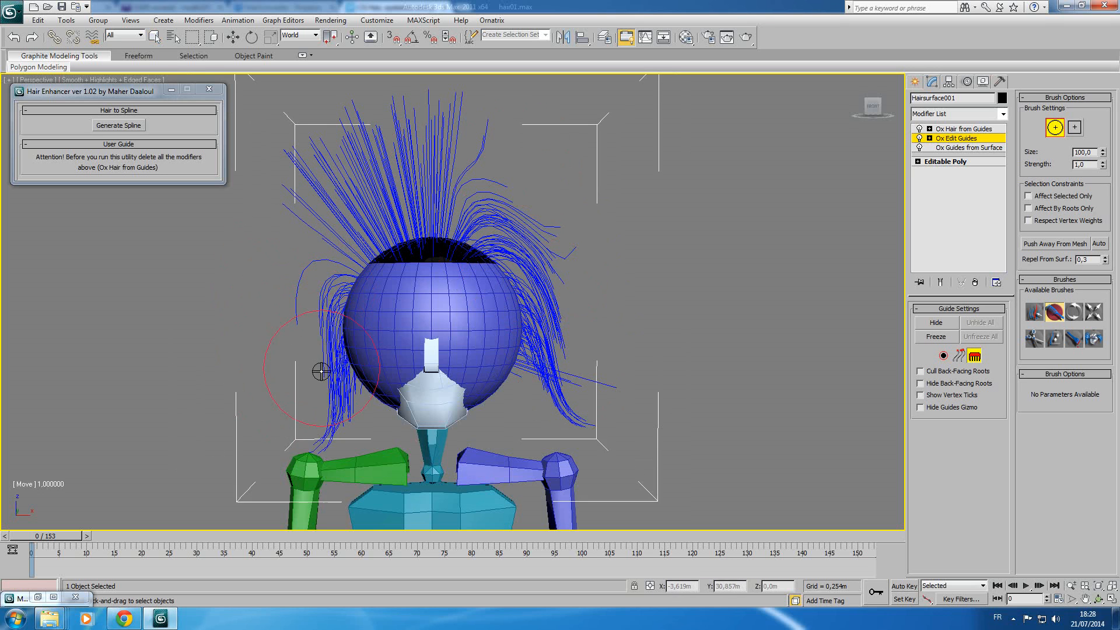
mouse_move(353, 193)
mouse_down()
mouse_move(313, 212)
mouse_move(346, 242)
mouse_move(280, 290)
mouse_move(280, 331)
mouse_up()
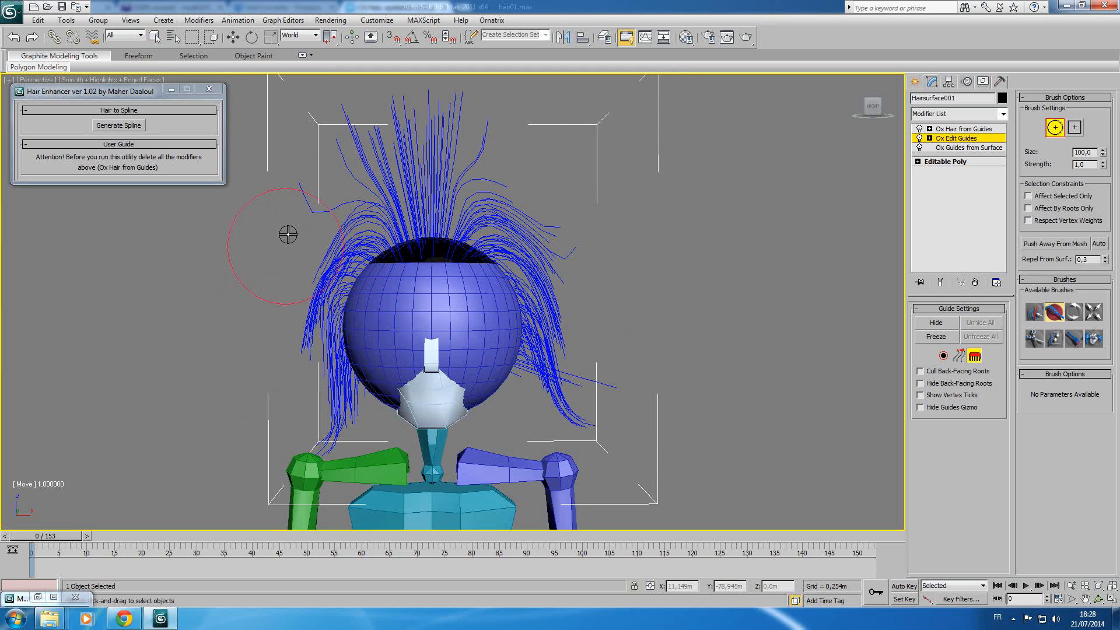
mouse_move(437, 201)
mouse_down()
mouse_move(462, 192)
mouse_move(508, 207)
mouse_up()
mouse_move(400, 173)
mouse_down()
mouse_move(388, 159)
mouse_move(361, 160)
mouse_move(292, 240)
mouse_up()
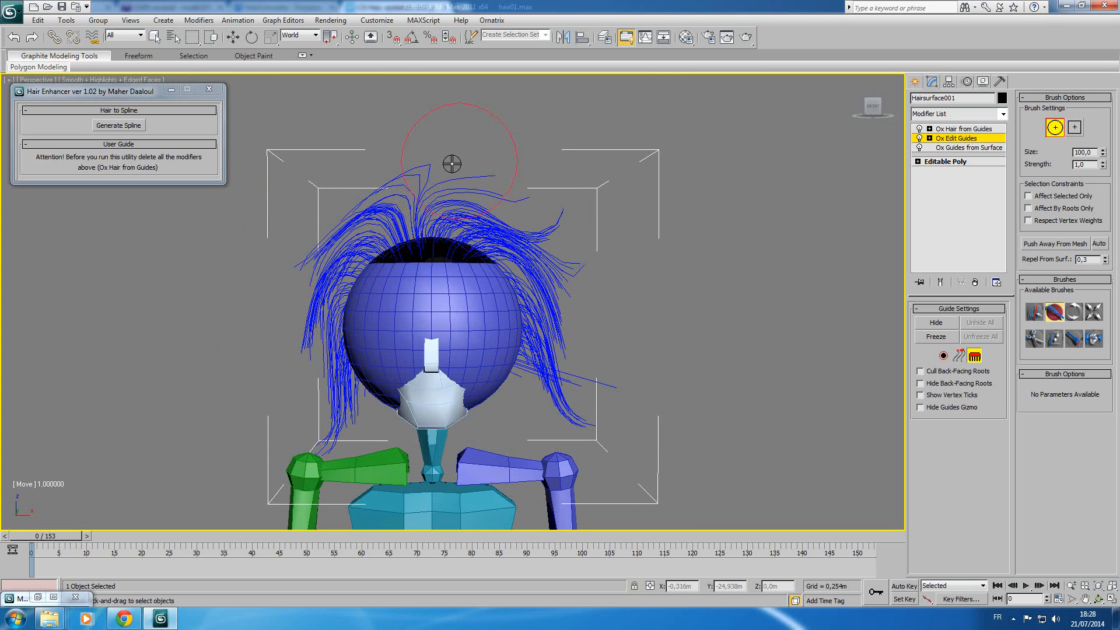
Step: Comb the remaining upright guides on the crown toward both sides, using smaller brush sizes between 62 and 86
key(bracketleft)
mouse_move(421, 189)
mouse_down()
mouse_move(387, 169)
mouse_move(365, 180)
mouse_up()
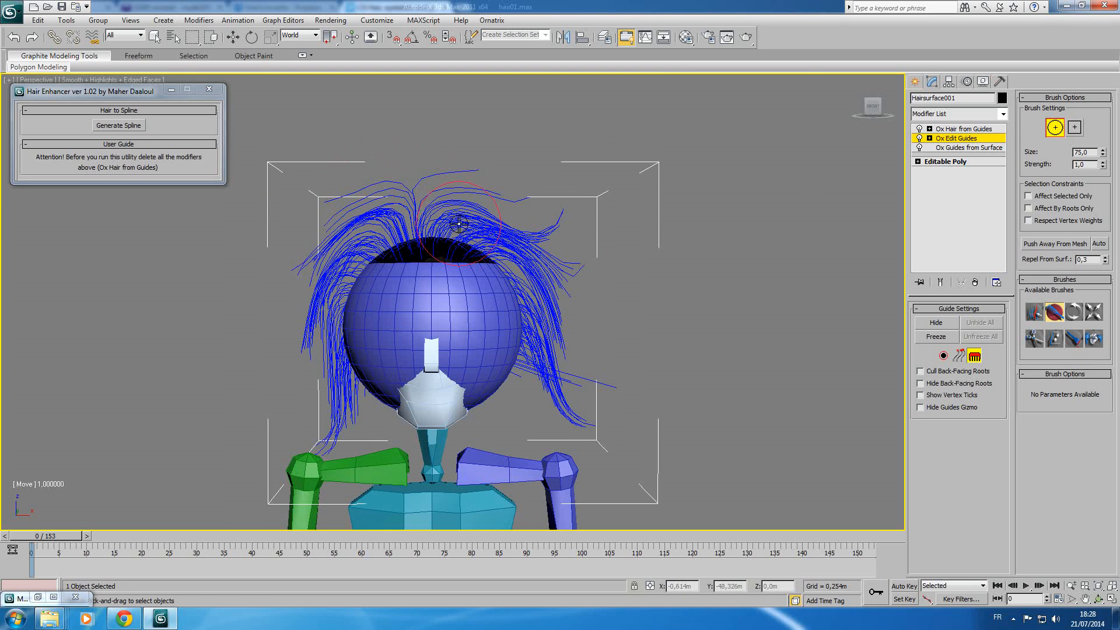
key(bracketright)
drag(457, 221, 464, 186)
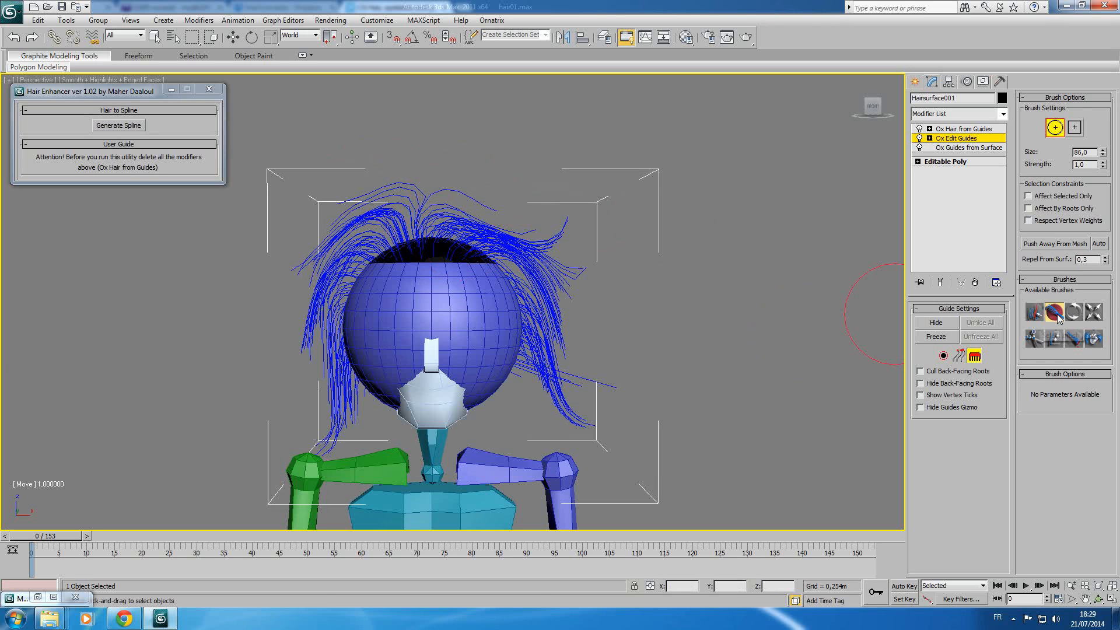
drag(560, 245, 564, 255)
drag(473, 183, 482, 185)
mouse_move(368, 187)
mouse_down()
mouse_move(385, 177)
mouse_move(385, 192)
mouse_move(374, 193)
mouse_move(396, 196)
mouse_move(359, 198)
mouse_move(364, 206)
mouse_up()
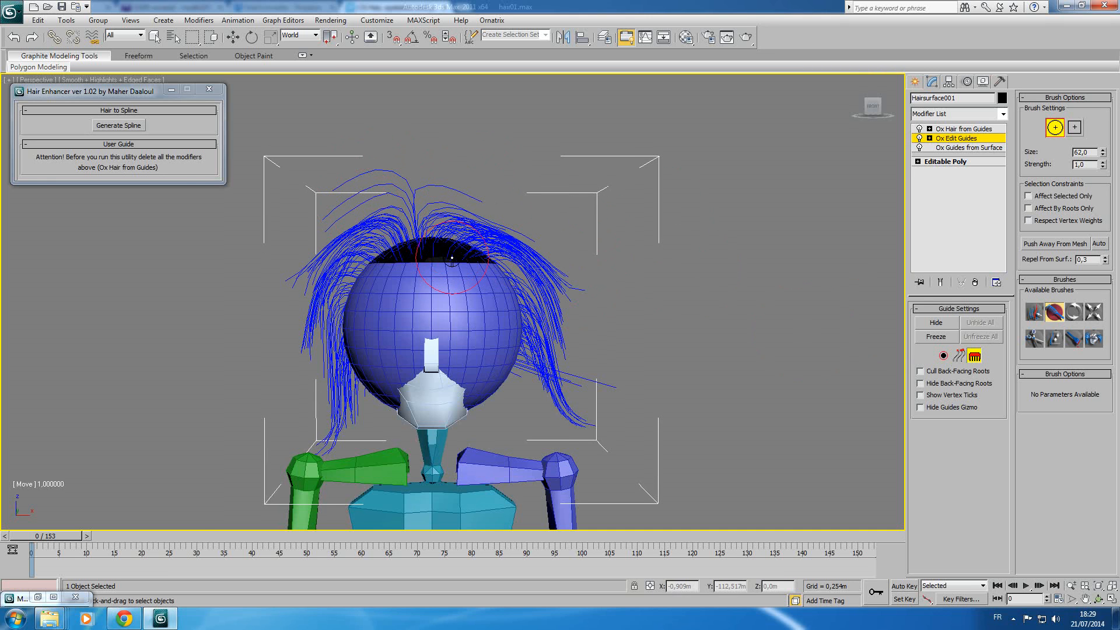
Step: In the Left view, reduce the brush size to 54 and comb the front guides back over the forehead toward the crown
key(l)
middle_drag(463, 217, 482, 390)
scroll(482, 389, up, 5)
middle_drag(517, 259, 516, 351)
scroll(516, 351, up, 3)
scroll(516, 350, down, 6)
mouse_move(435, 318)
ctrl+shift+mouse_down()
mouse_move(427, 251)
mouse_move(460, 262)
mouse_move(456, 236)
ctrl+shift+mouse_up()
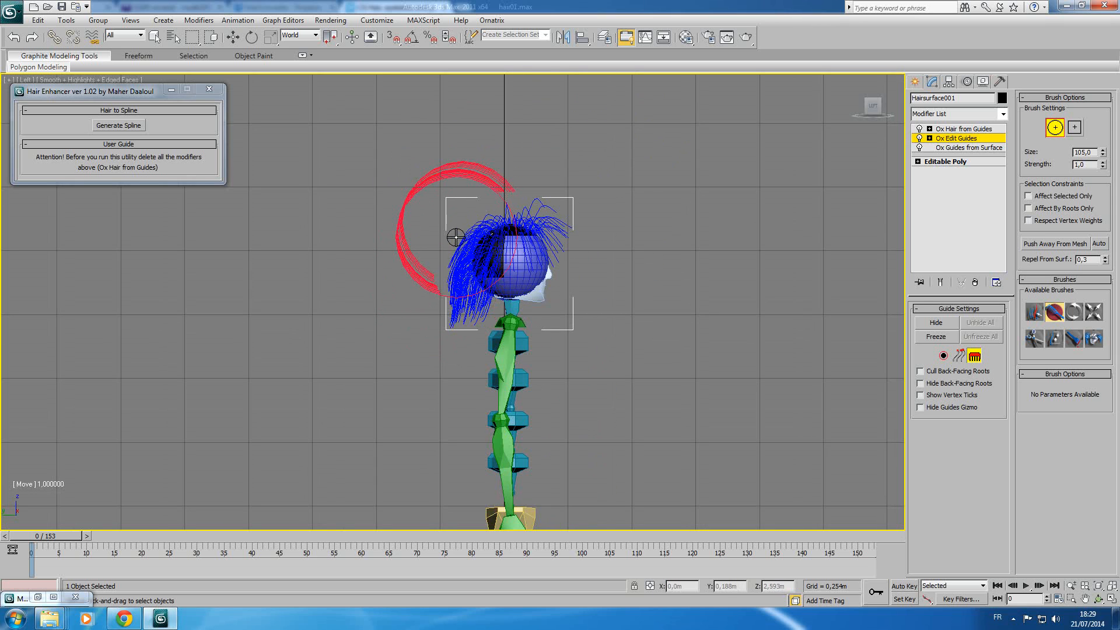
ctrl+shift+drag(614, 238, 619, 269)
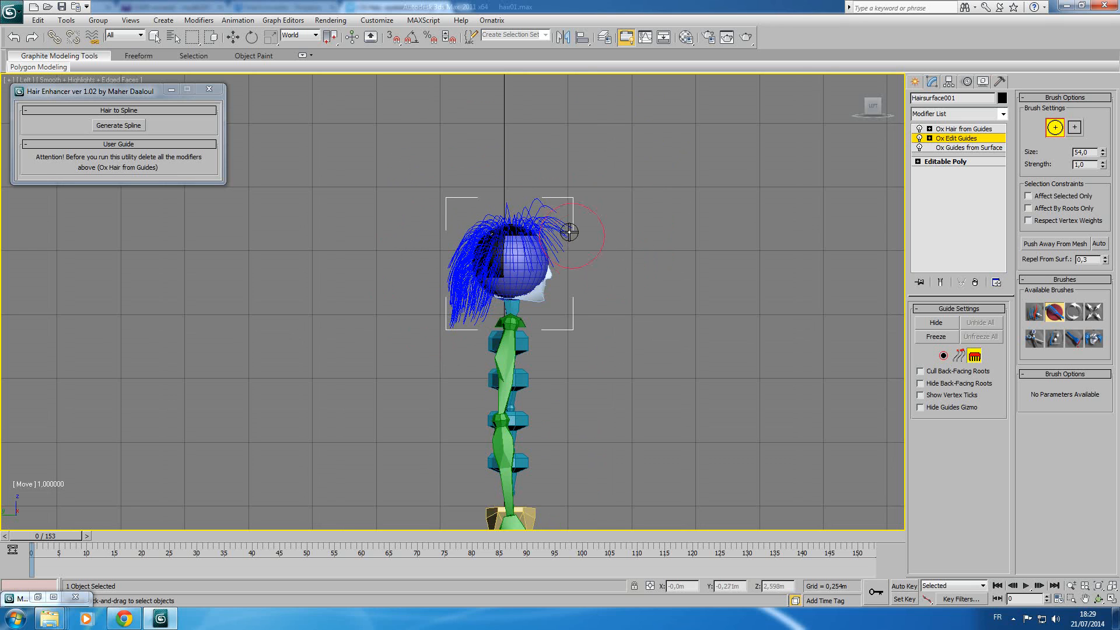
drag(573, 238, 542, 201)
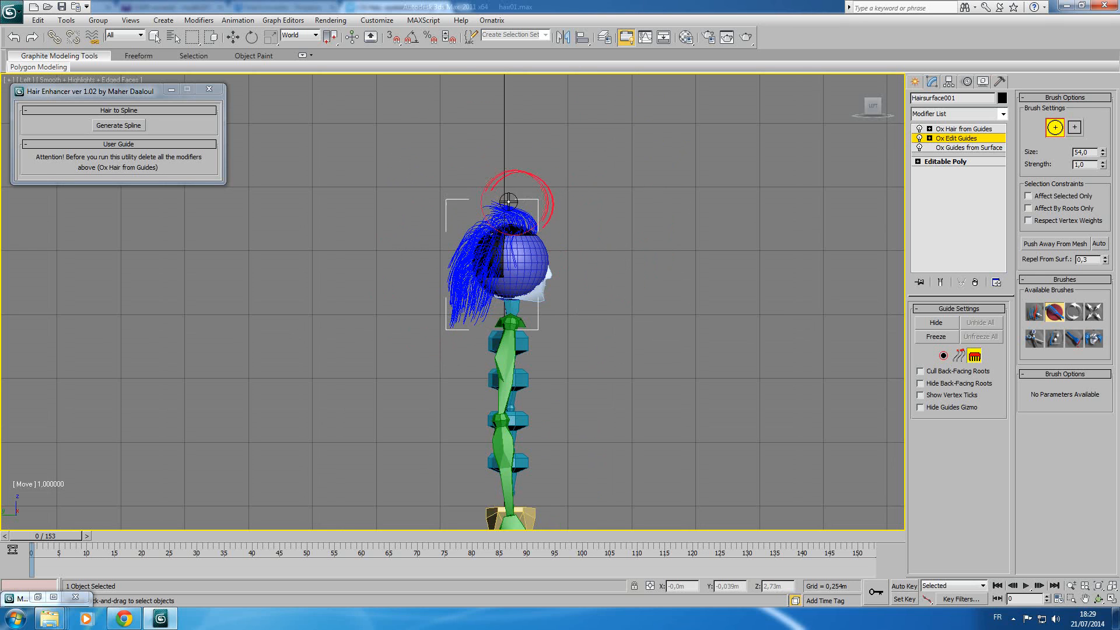
Step: Comb the loose guides on the crown down, and sweep the side guides toward the back of the head with the Move brush
drag(499, 262, 500, 272)
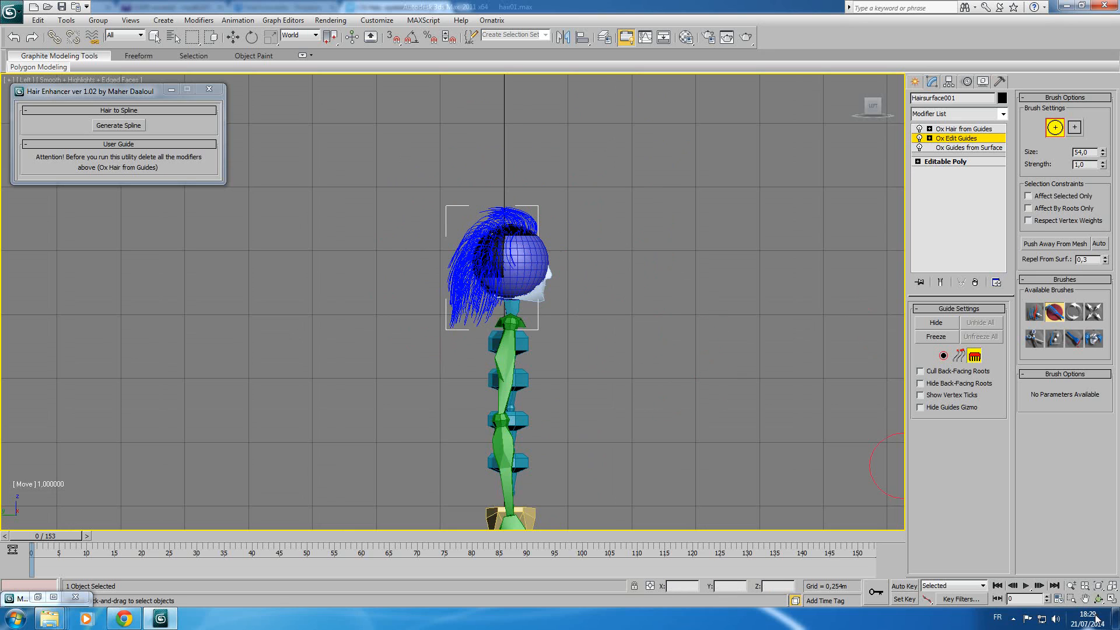
click(1099, 599)
drag(528, 218, 434, 299)
scroll(465, 312, up, 6)
click(1054, 311)
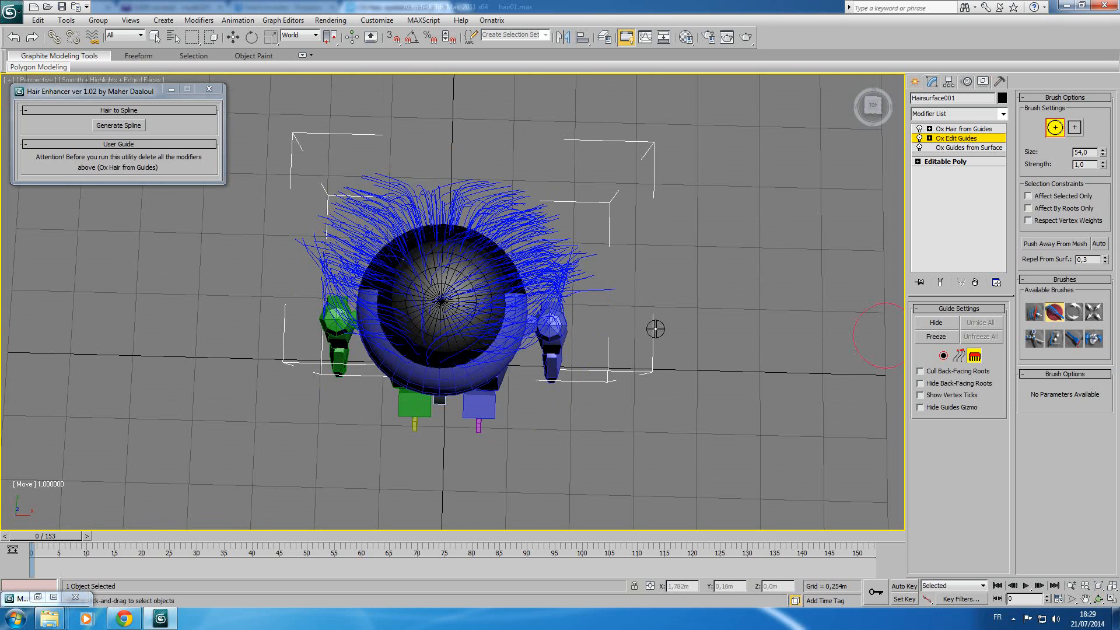
mouse_move(318, 337)
mouse_down()
mouse_move(315, 305)
mouse_move(345, 204)
mouse_move(391, 183)
mouse_up()
mouse_move(603, 361)
mouse_down()
mouse_move(586, 270)
mouse_move(498, 188)
mouse_move(496, 318)
mouse_up()
Step: From a side view, comb the back and top guides downward into a smooth shape with the Move brush at size 138
click(1098, 598)
right_click(460, 315)
click(1054, 312)
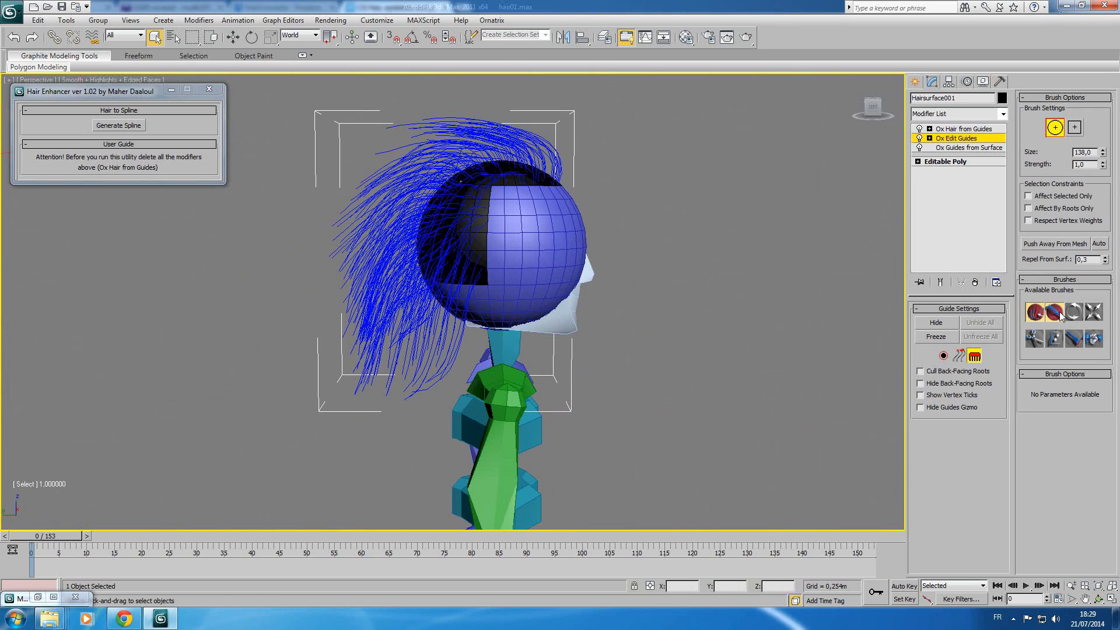
mouse_move(397, 190)
mouse_down()
mouse_move(370, 180)
mouse_move(358, 307)
mouse_up()
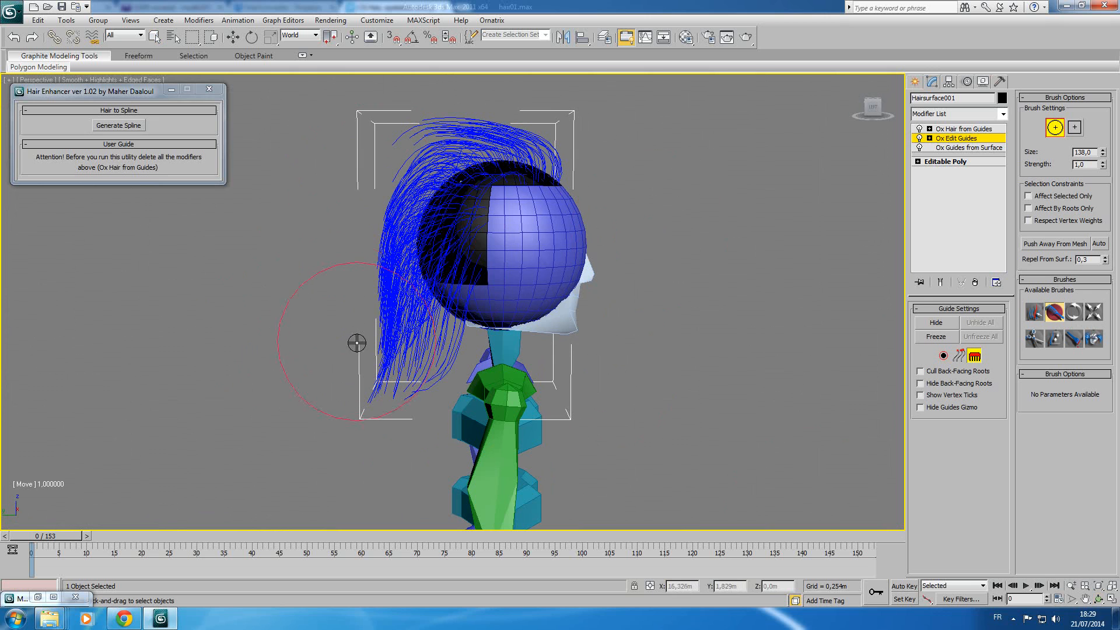
drag(387, 122, 340, 132)
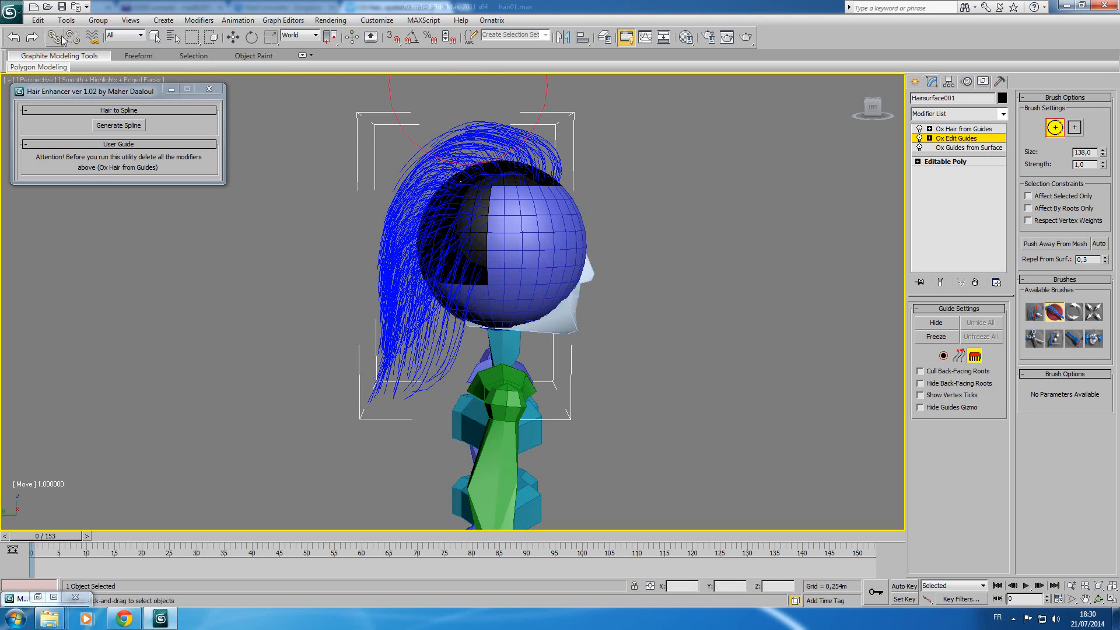
click(38, 20)
key(Escape)
click(64, 21)
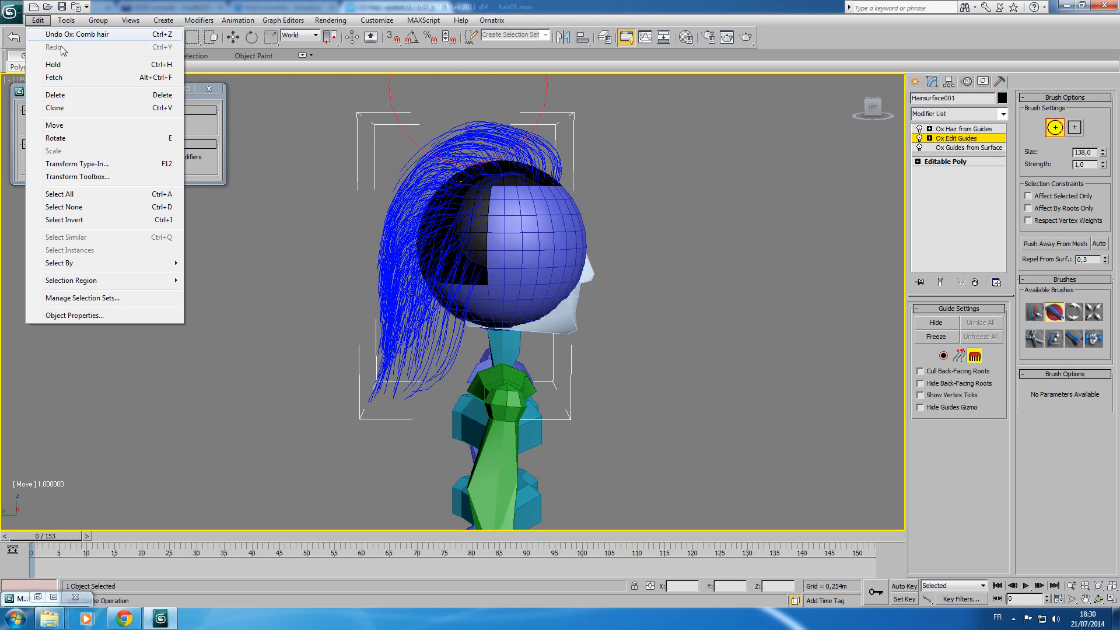
click(60, 35)
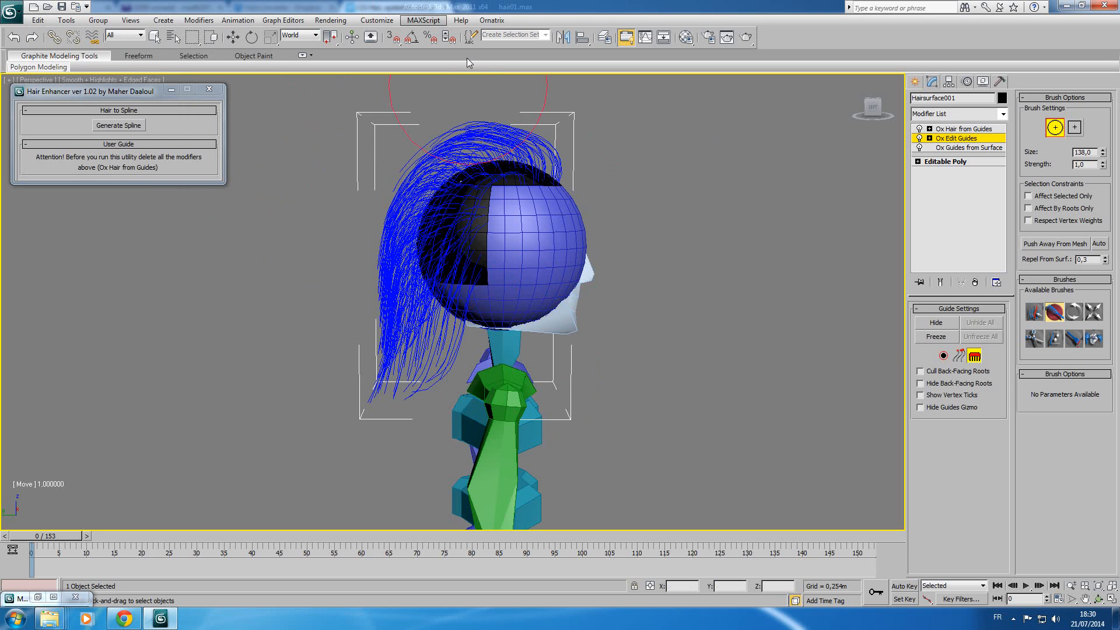
Step: Leave guide editing and activate the Ox Hair from Guides modifier to inspect the dense combed hair around the head
click(1099, 599)
drag(551, 292, 371, 288)
drag(472, 255, 464, 234)
click(941, 129)
key(w)
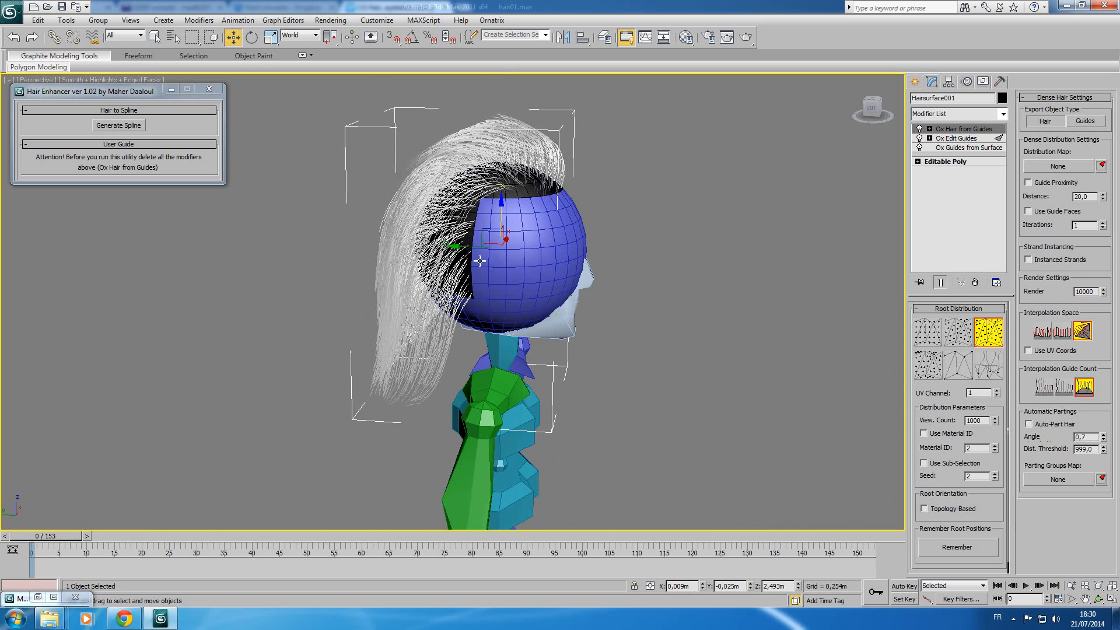
scroll(521, 284, up, 4)
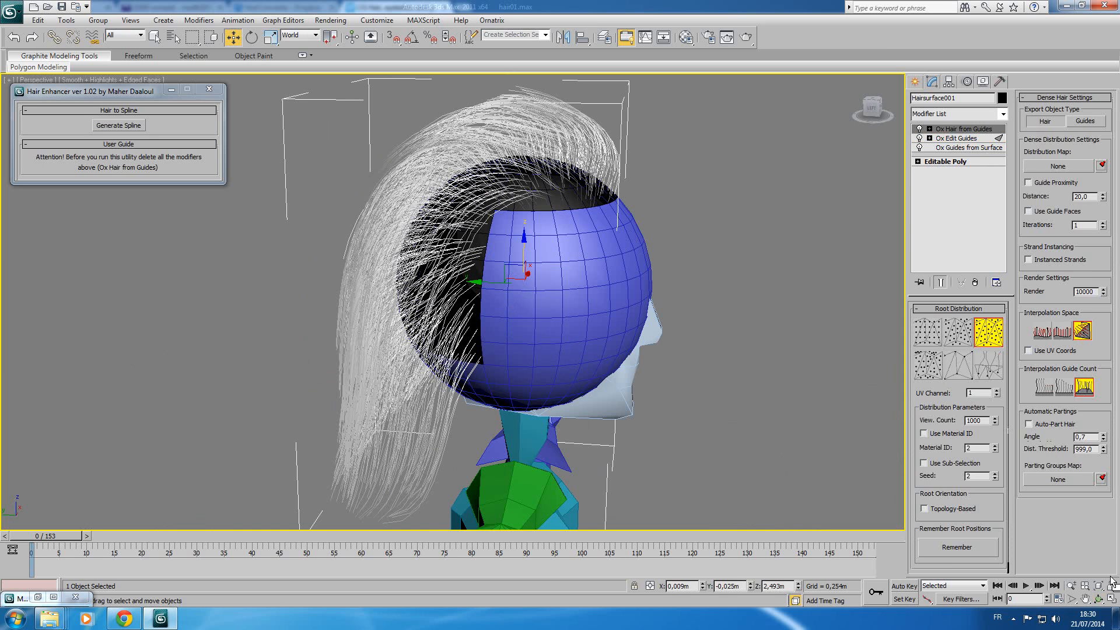
click(1099, 599)
drag(519, 338, 475, 319)
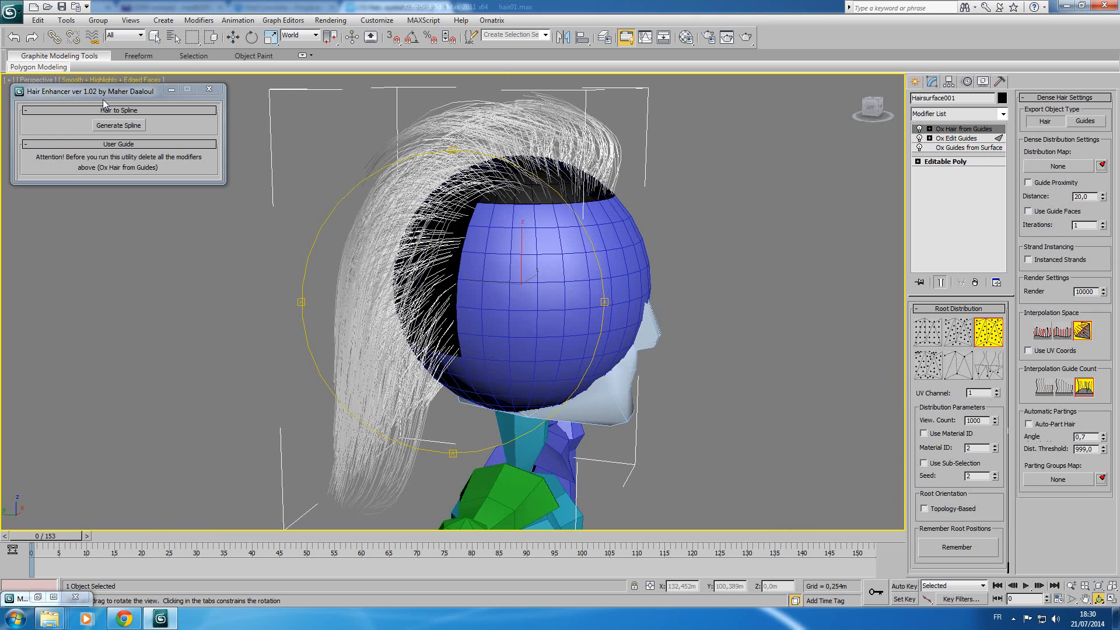
click(115, 154)
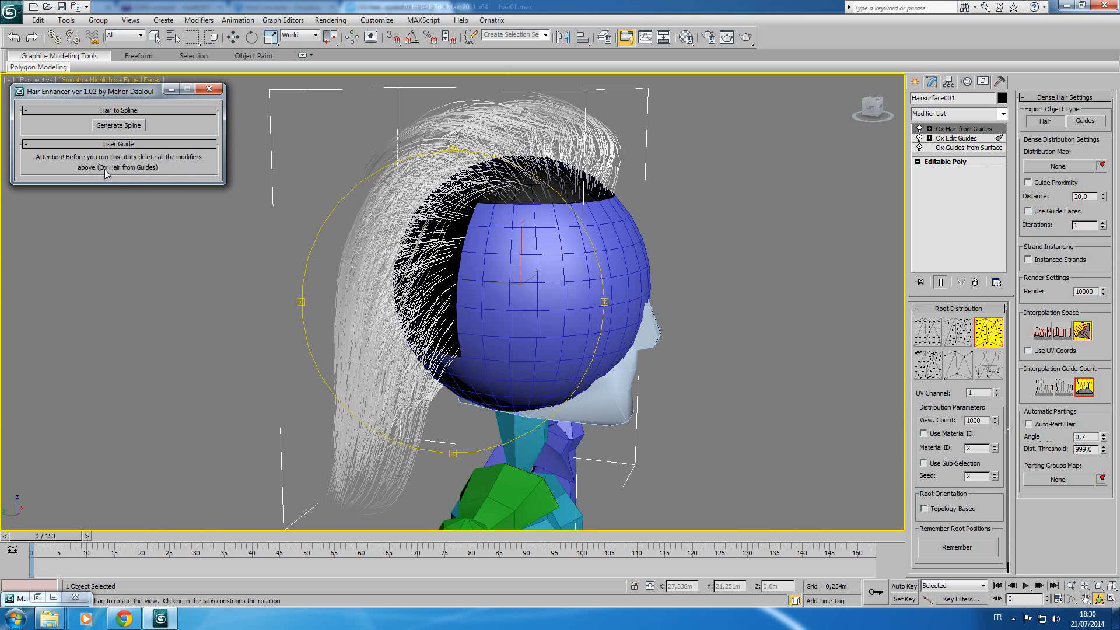
Step: Add Ox Strand Detail and Ox Render Settings modifiers above Ox Hair from Guides, and delete both again
click(981, 115)
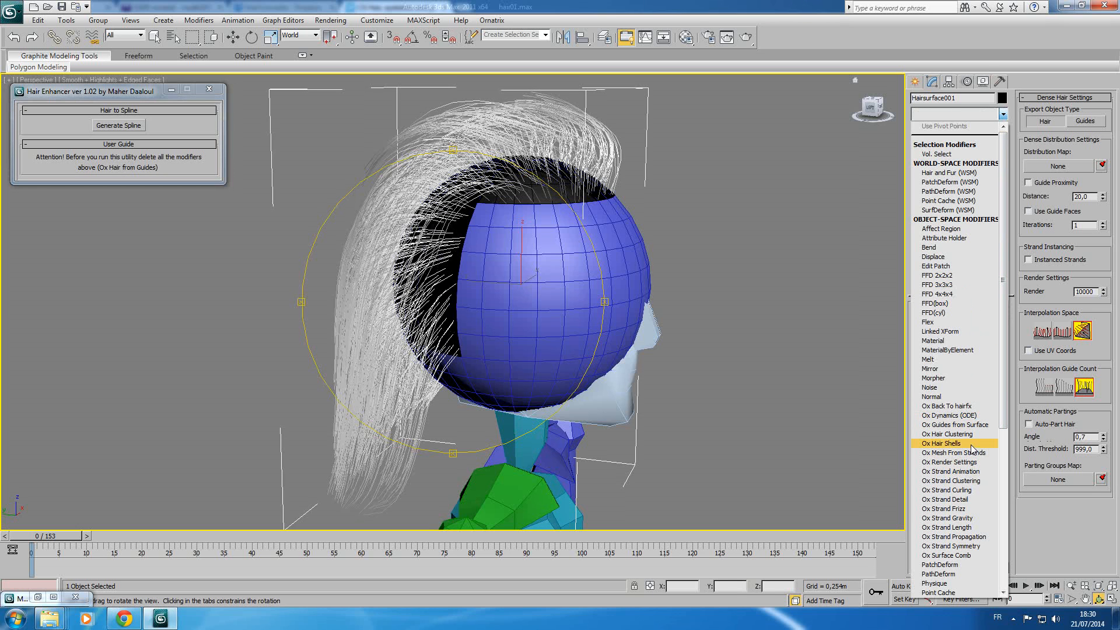
click(967, 500)
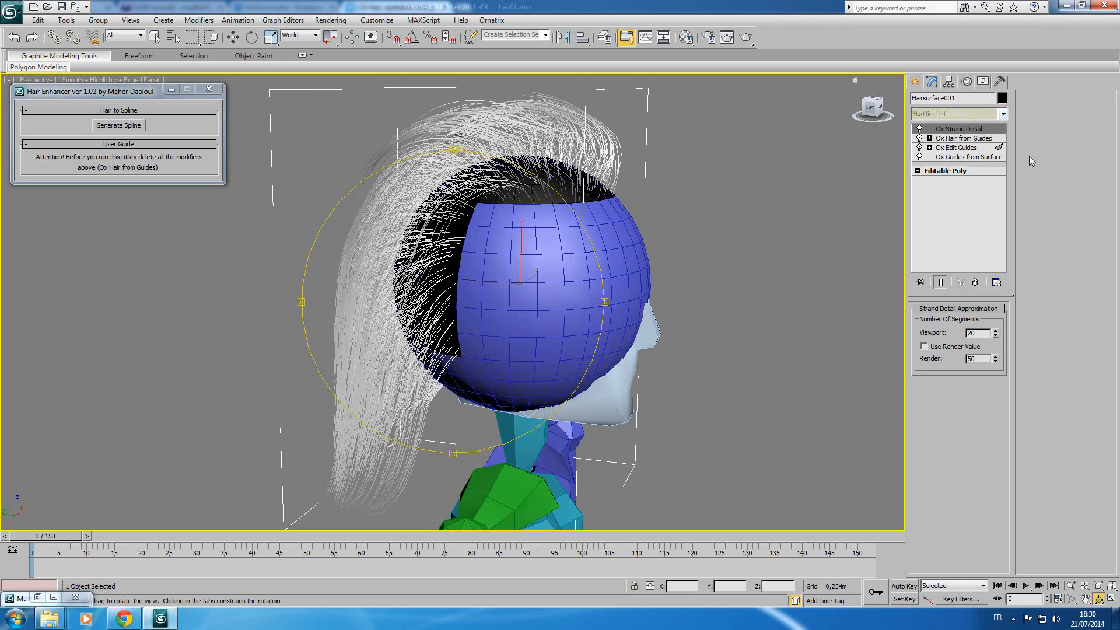
click(971, 115)
drag(1007, 216, 1007, 255)
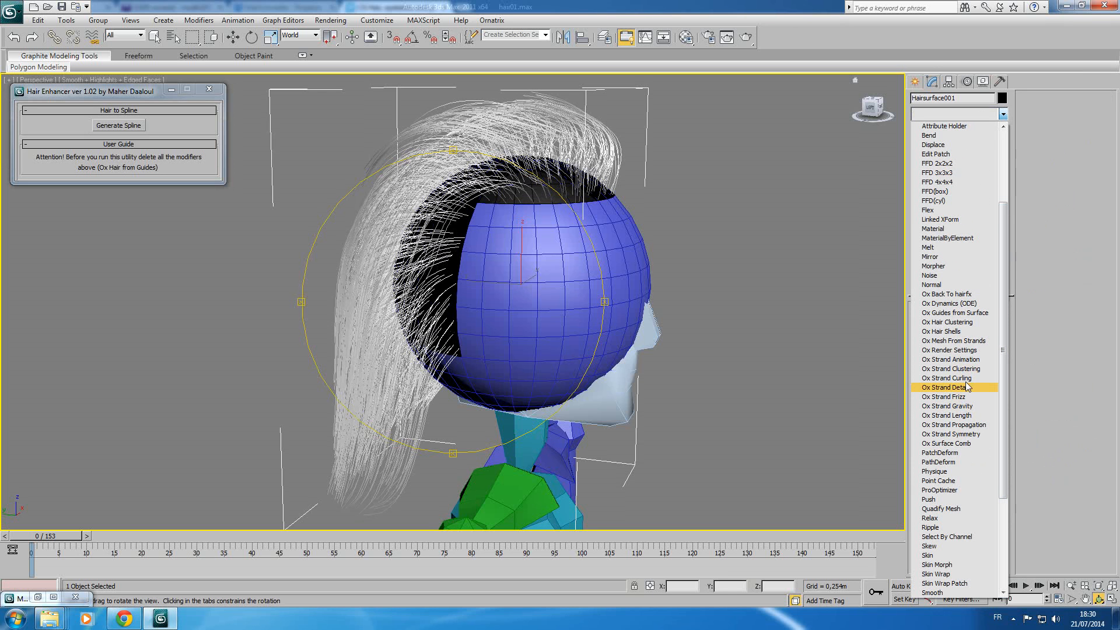
click(956, 350)
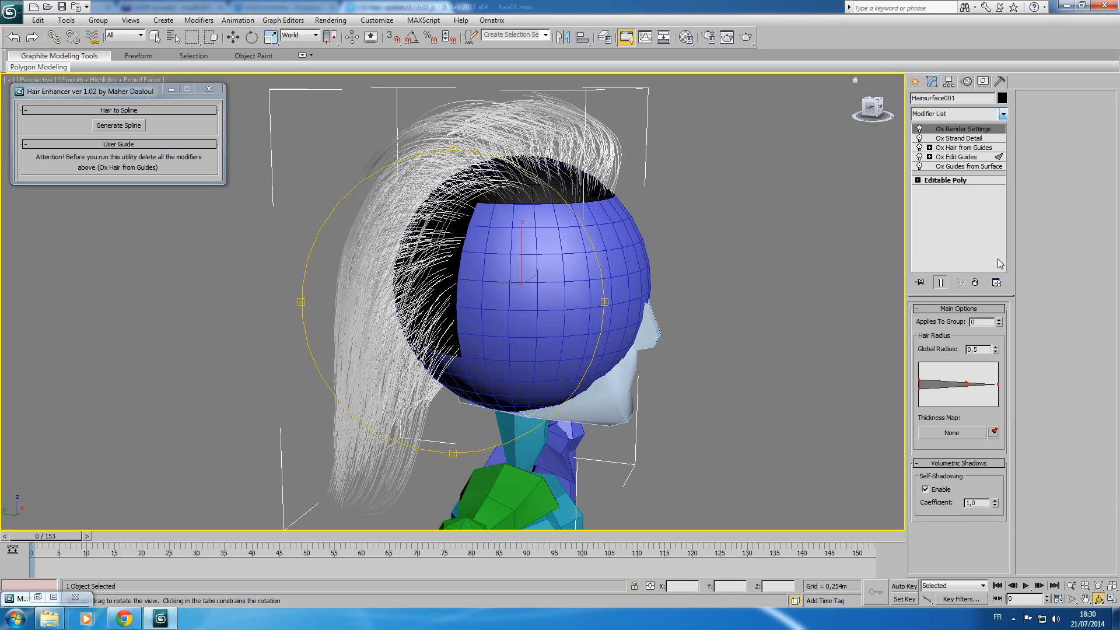
click(976, 283)
click(975, 284)
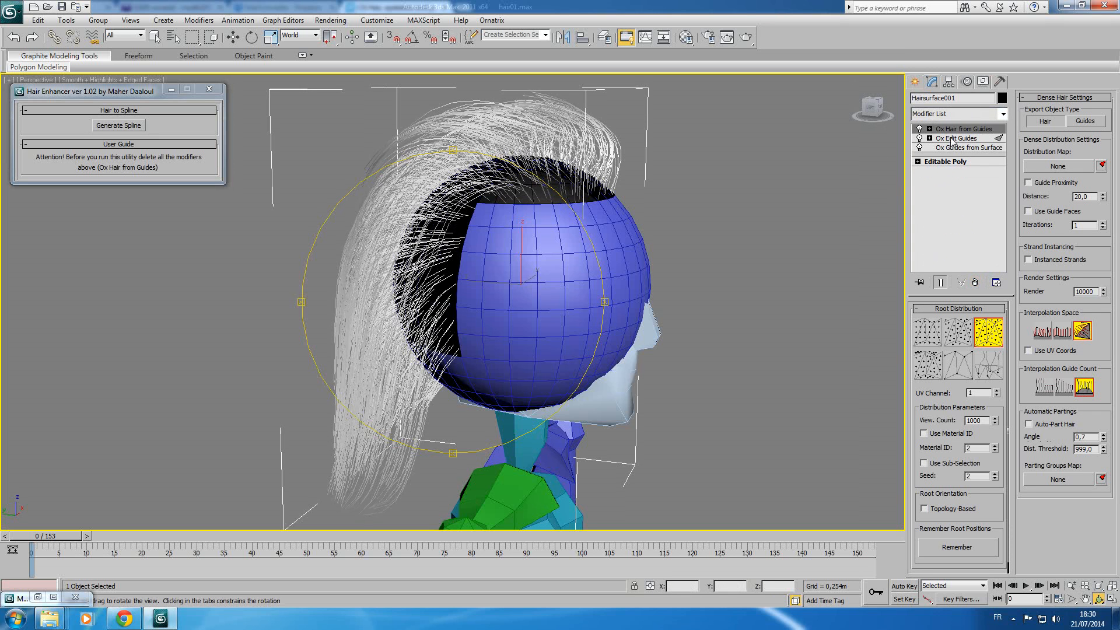
Step: Store the current scene state with Hold as a restore point before the conversion
scroll(388, 291, down, 3)
drag(401, 313, 379, 312)
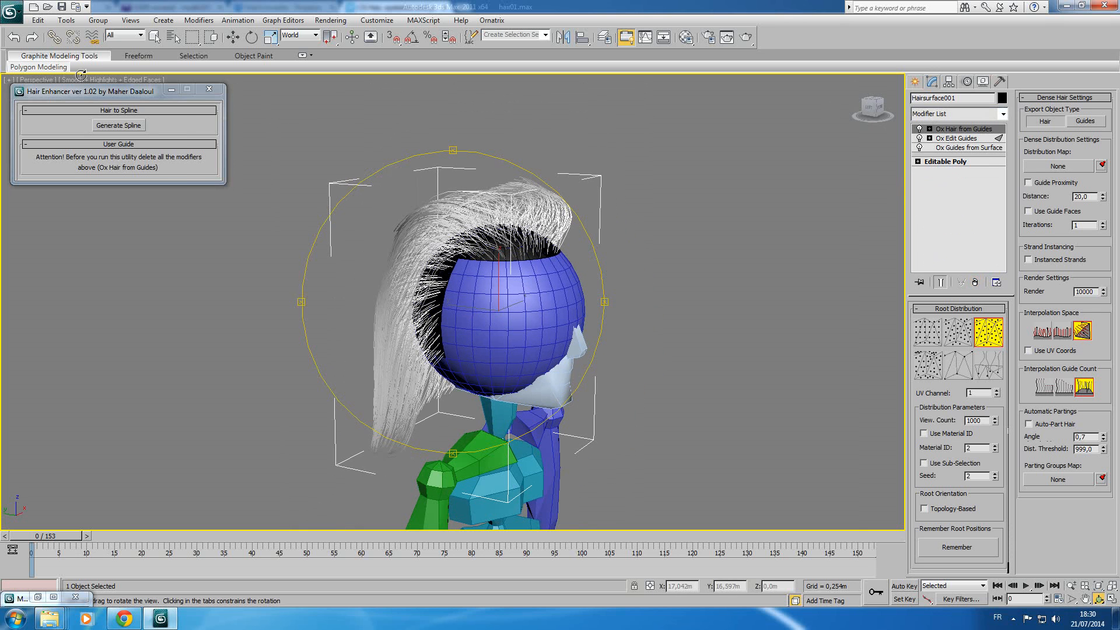
click(36, 21)
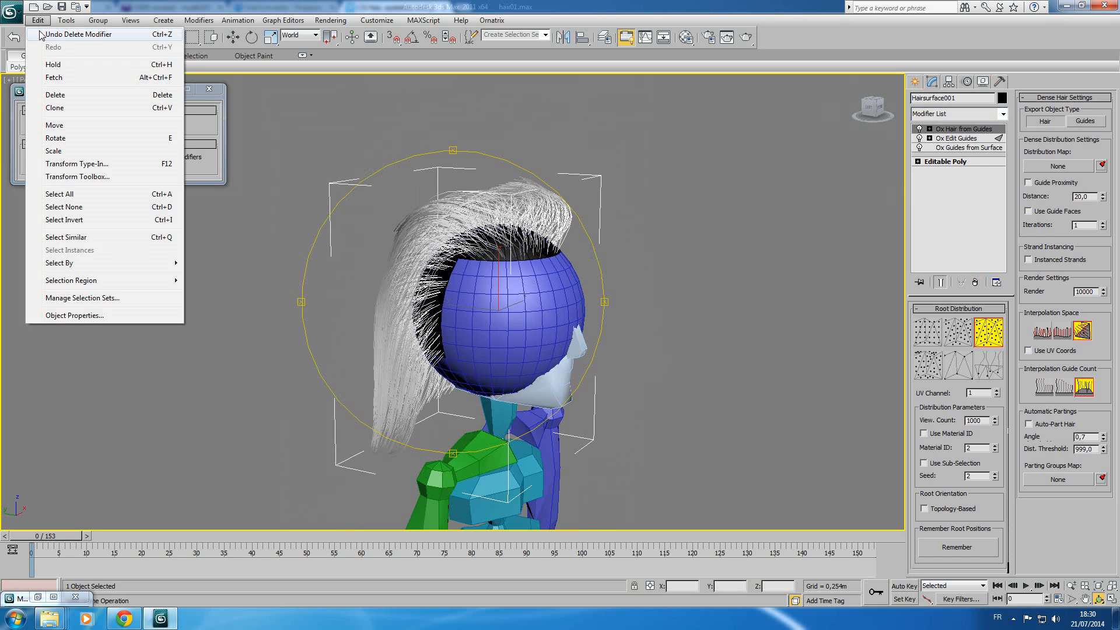
click(52, 65)
drag(461, 307, 431, 294)
Step: Close the Hair Enhancer window, rerun the hair_enhancer.mse script with the MAXScript utility, and place its dialog beside the head
drag(112, 96, 114, 111)
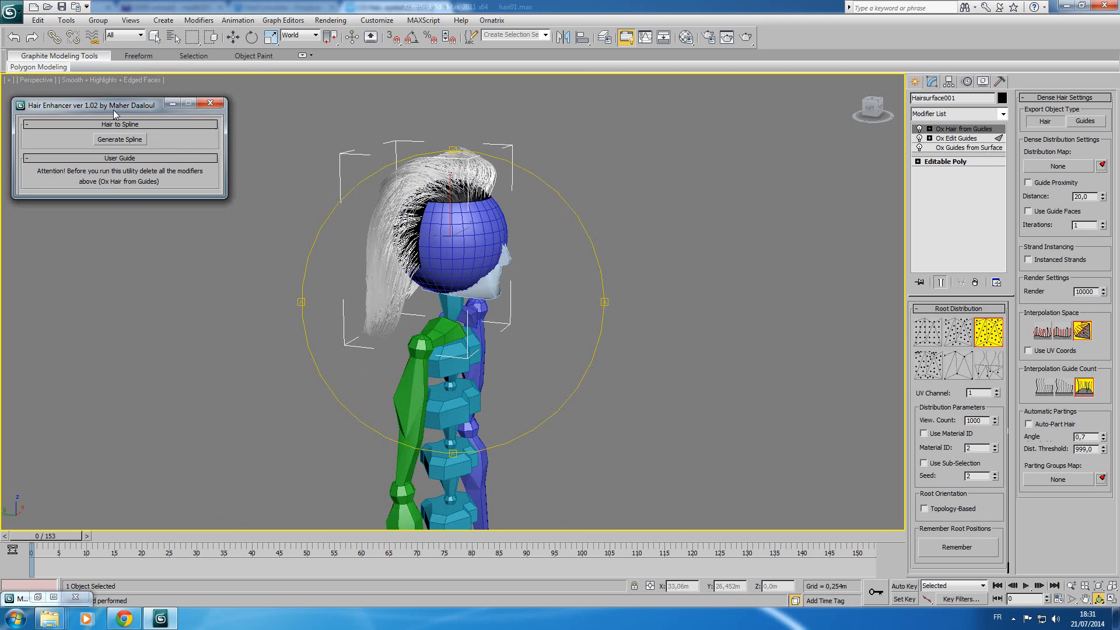
click(210, 105)
click(999, 81)
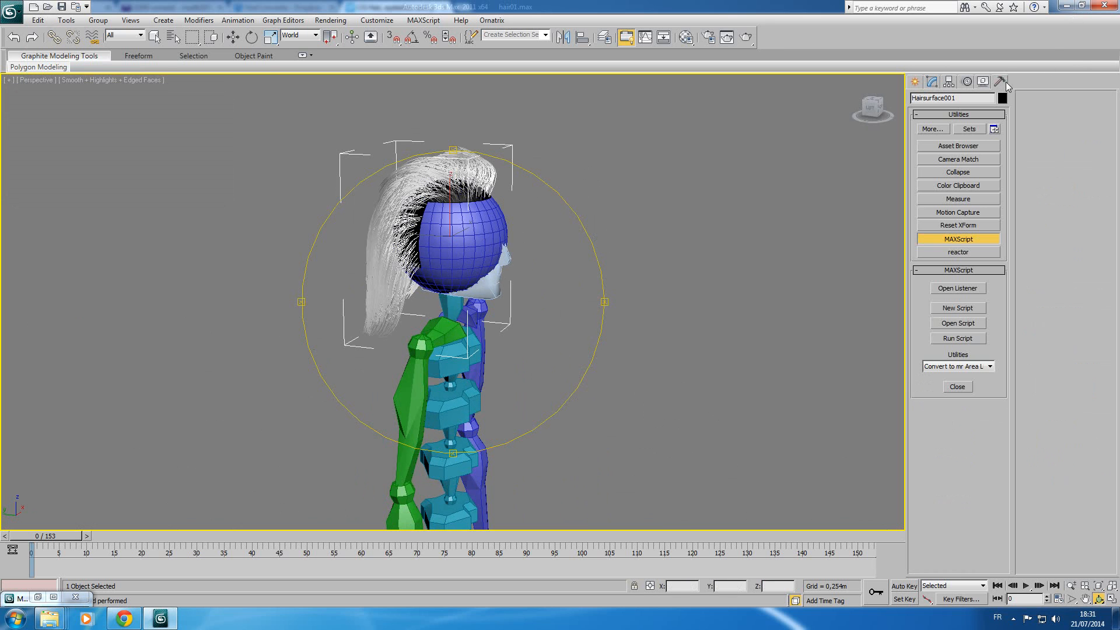
click(958, 339)
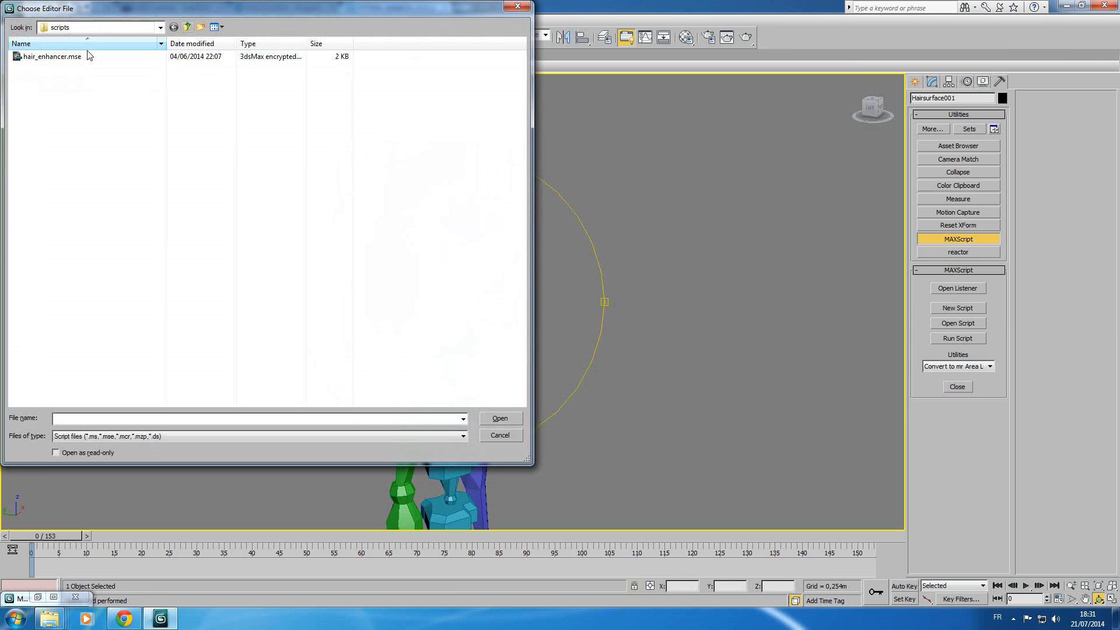
click(68, 58)
double_click(68, 58)
drag(575, 264, 147, 109)
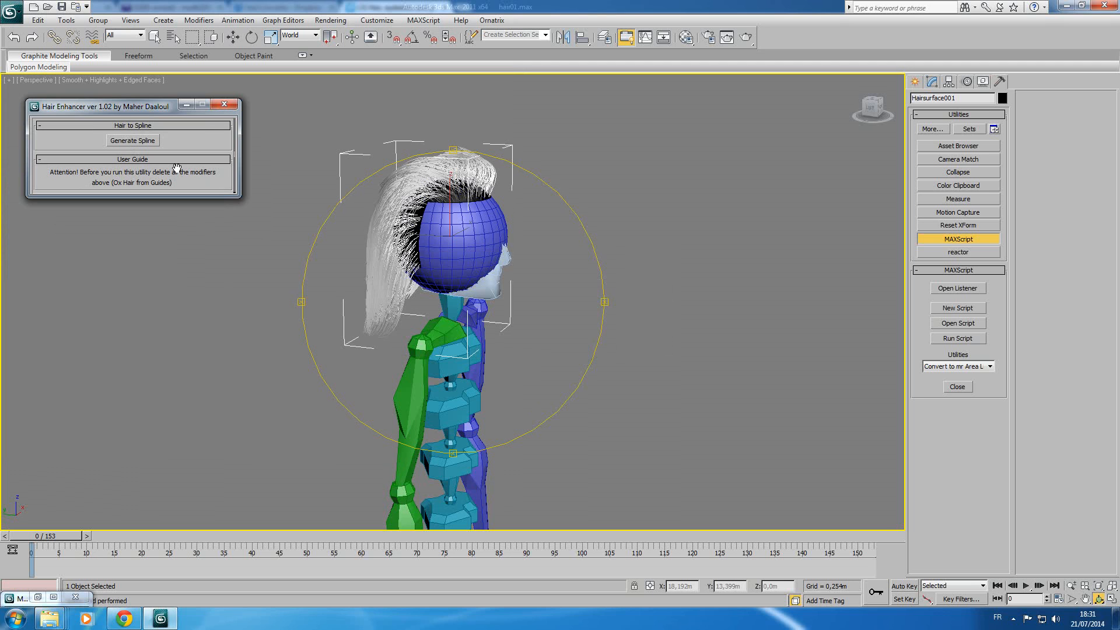
drag(126, 109, 121, 105)
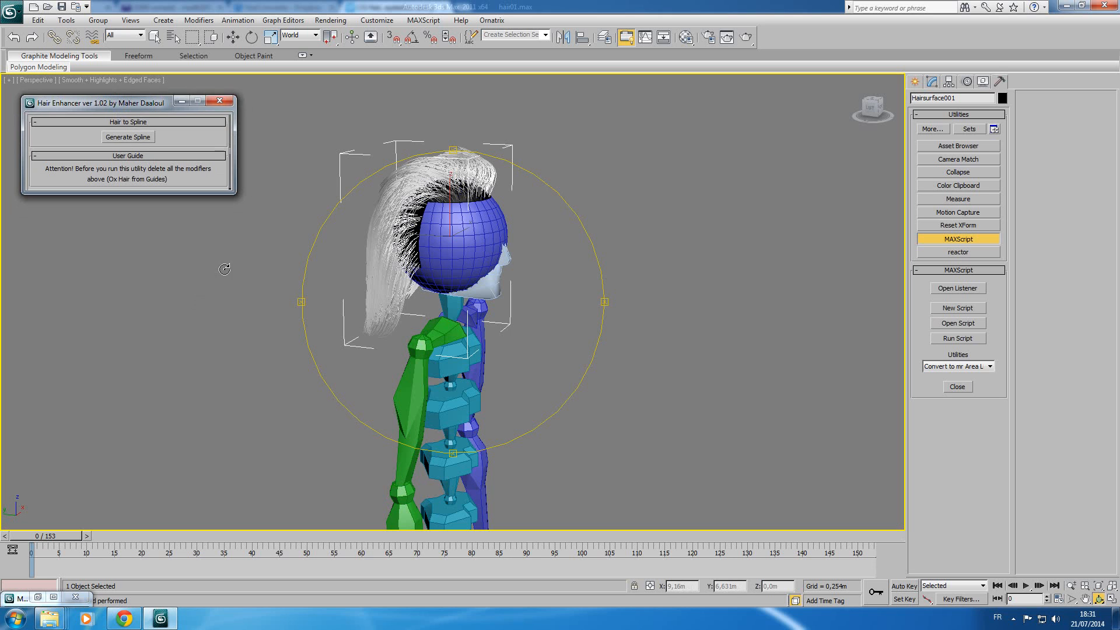
Step: Look at the Vimeo page on CG hair, eyelashes and grass modeling in Chrome, and return to 3ds Max
mouse_move(125, 624)
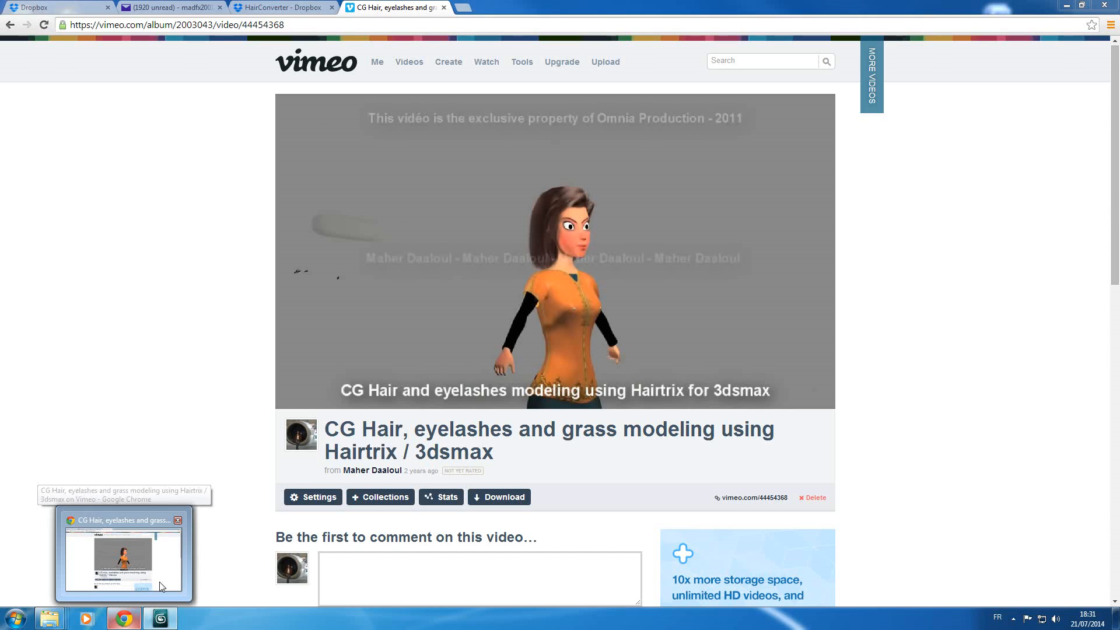
click(159, 618)
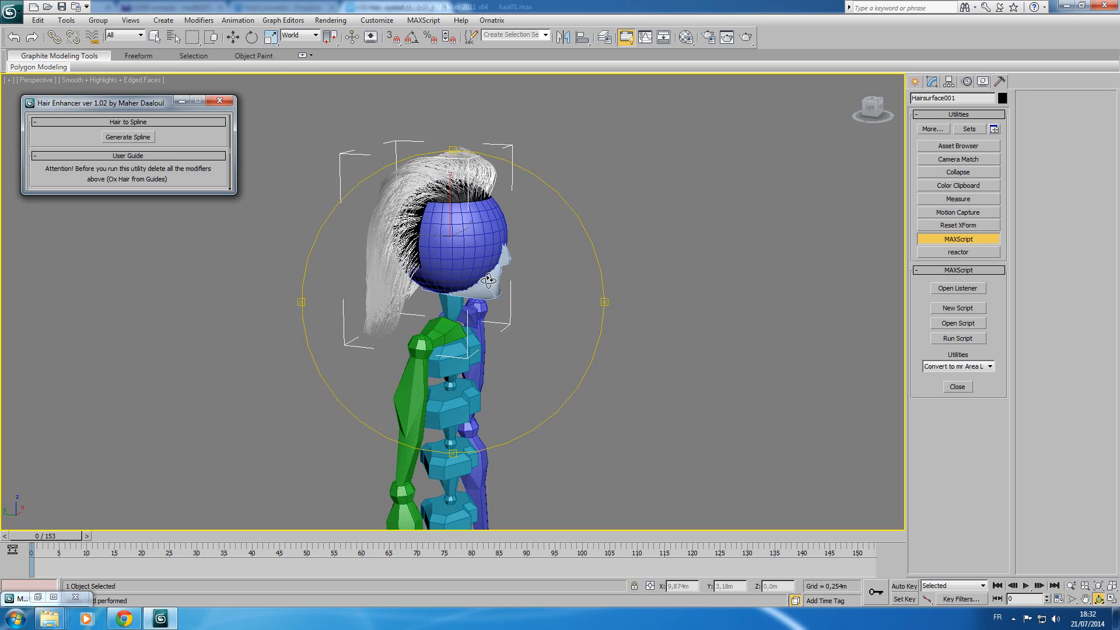
Step: Generate splines from the Hairsurface001 hair with the Hair Enhancer script
alt+middle_drag(458, 315, 407, 317)
drag(408, 317, 403, 319)
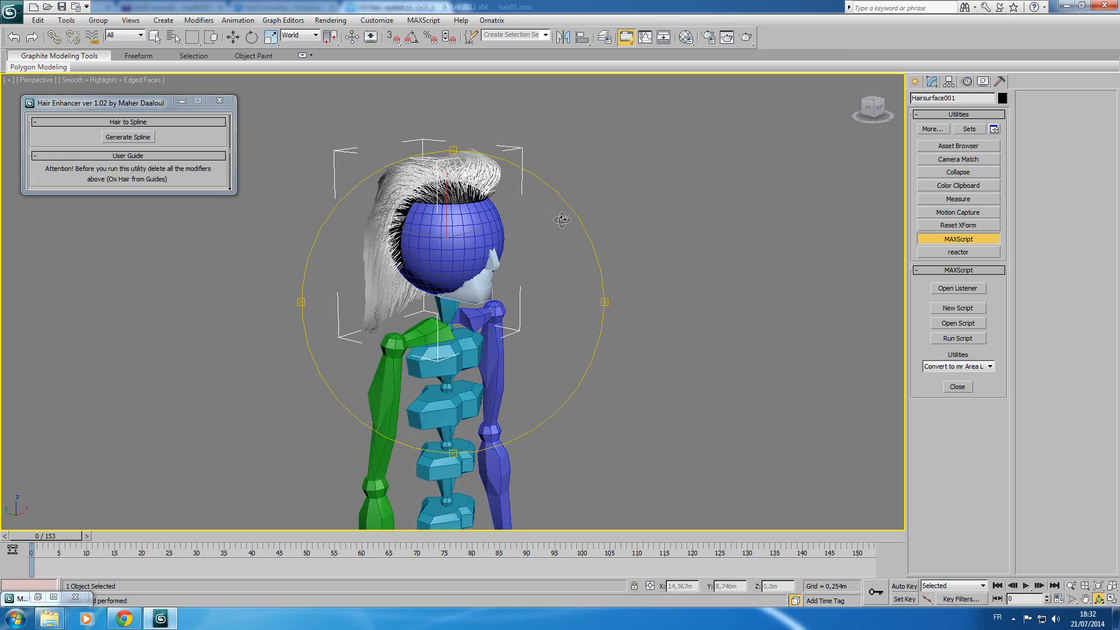
drag(422, 254, 436, 254)
right_click(437, 254)
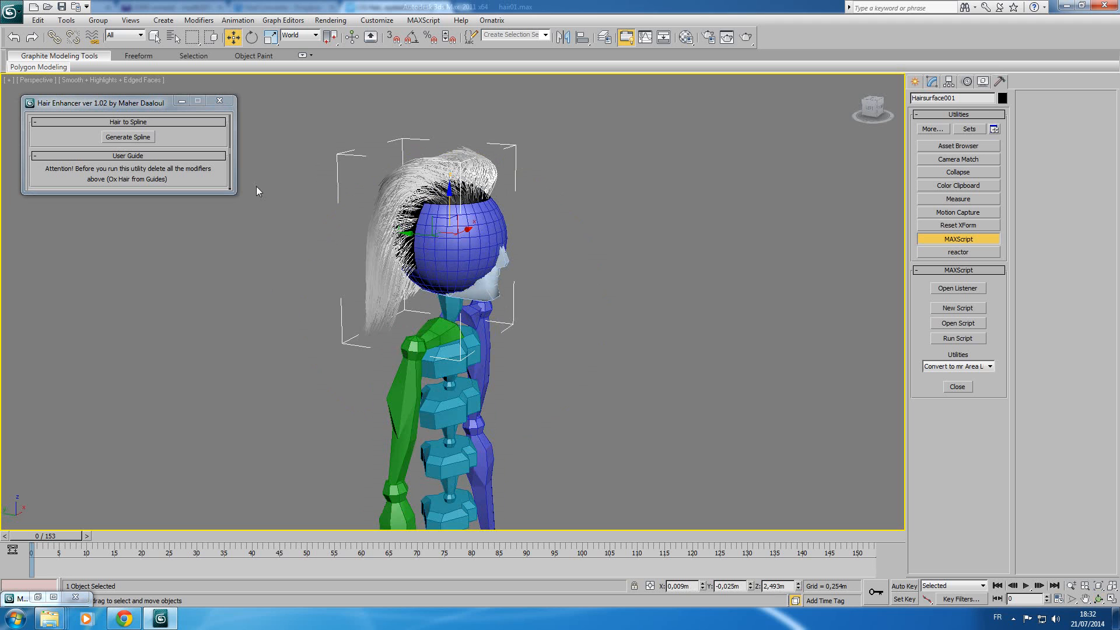
click(120, 136)
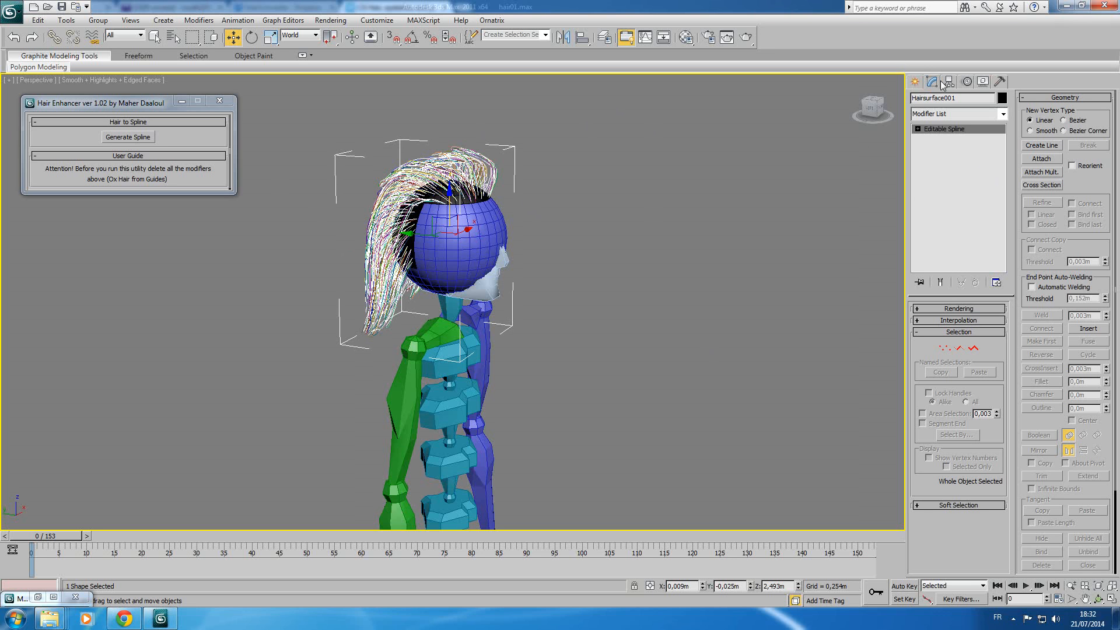
Step: Isolate the generated Hairsurface001 spline object to examine its strands, and exit isolation
right_click(464, 176)
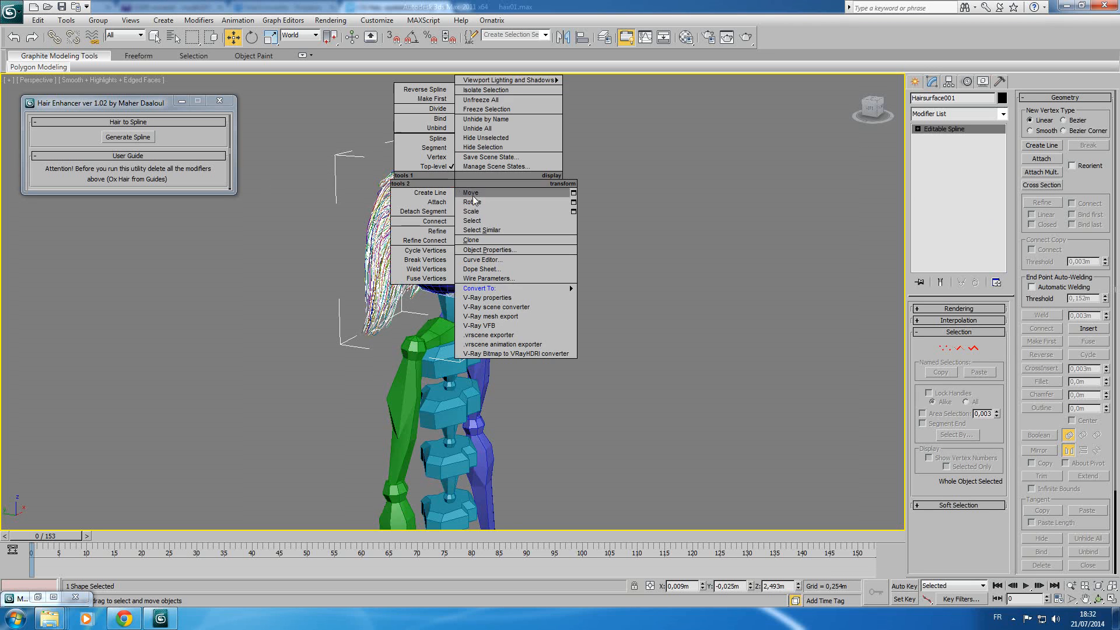
click(507, 88)
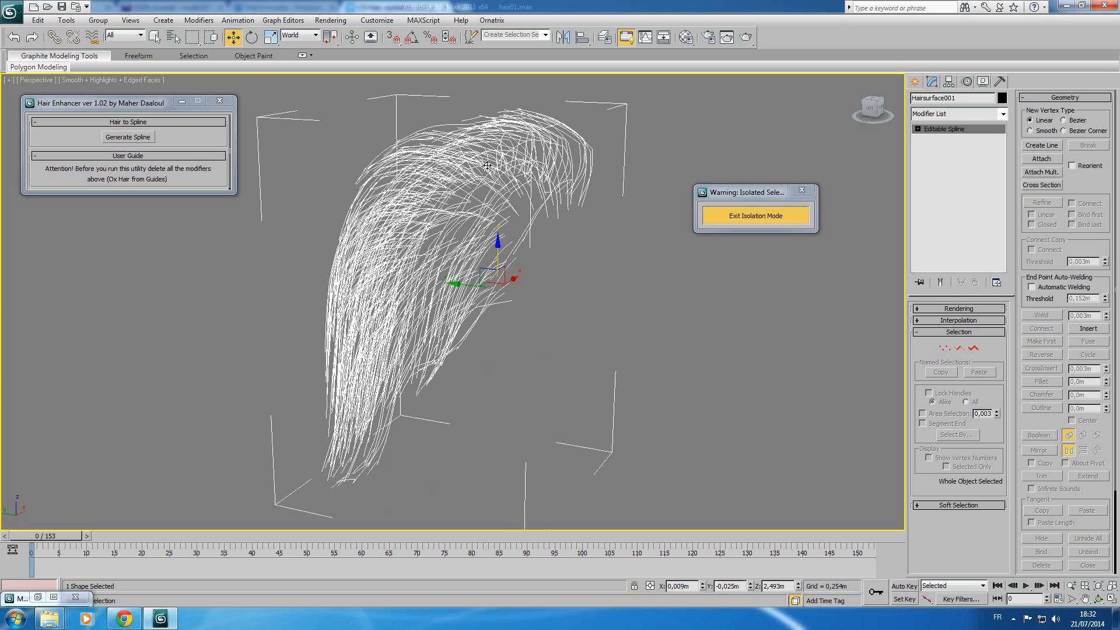
click(777, 213)
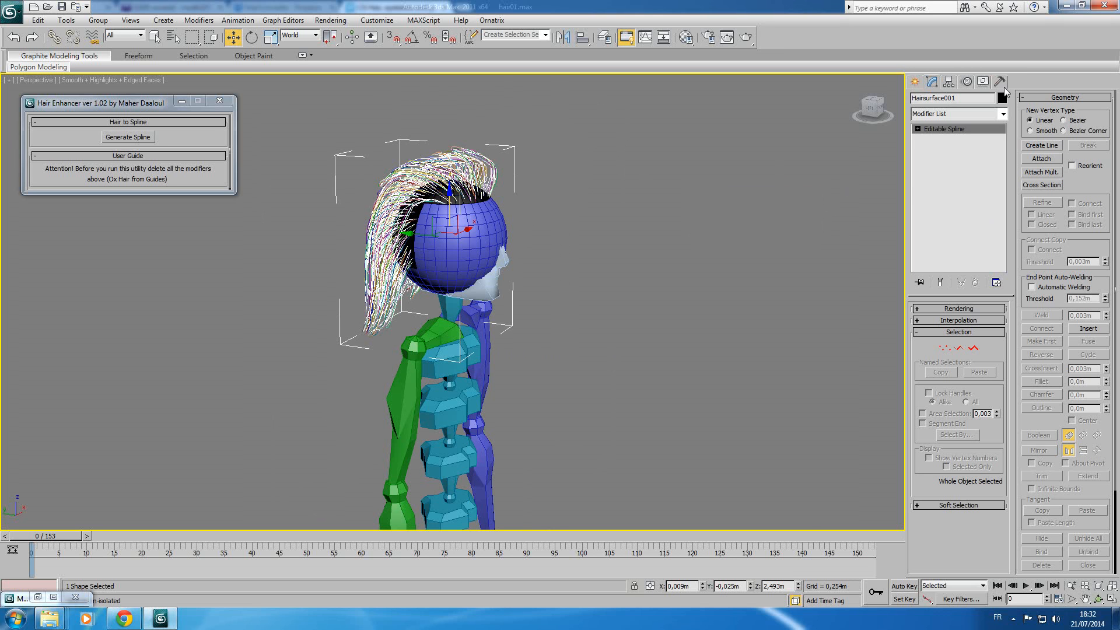
Step: Hide the combined Hairsurface001 spline, and select the single strand hair_layer_1_17 on the crown to show its modifiers
click(982, 82)
click(1048, 282)
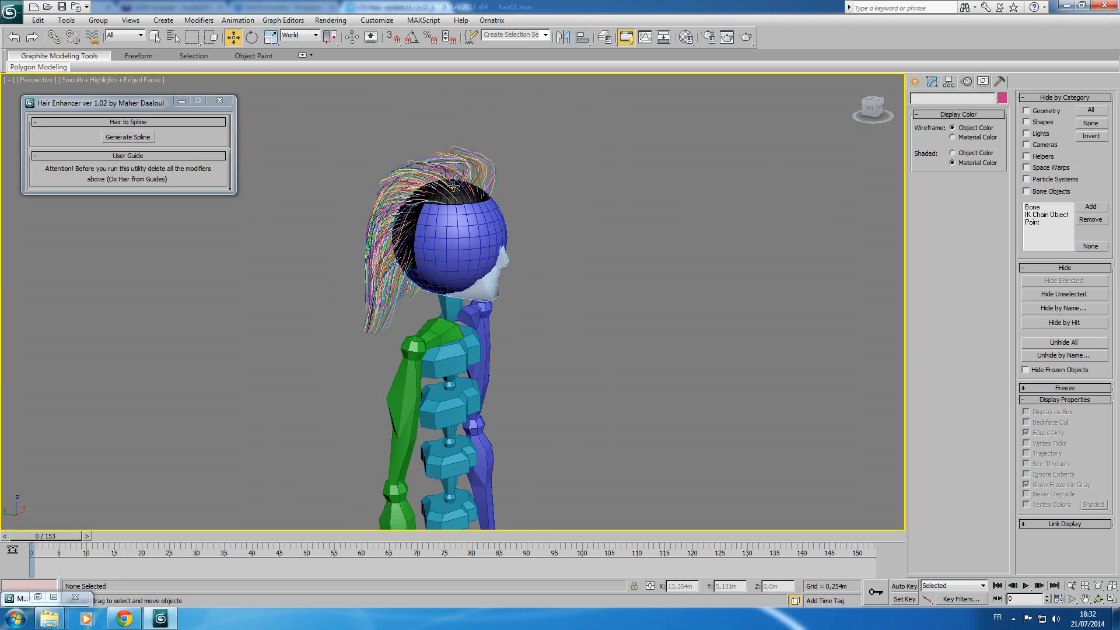
click(438, 149)
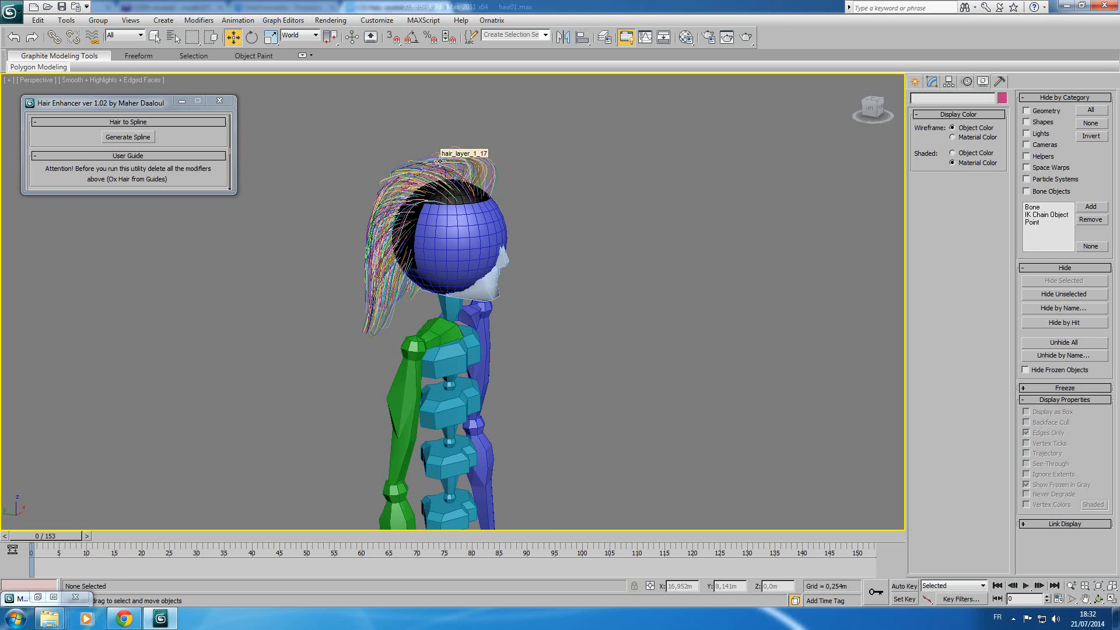
click(933, 81)
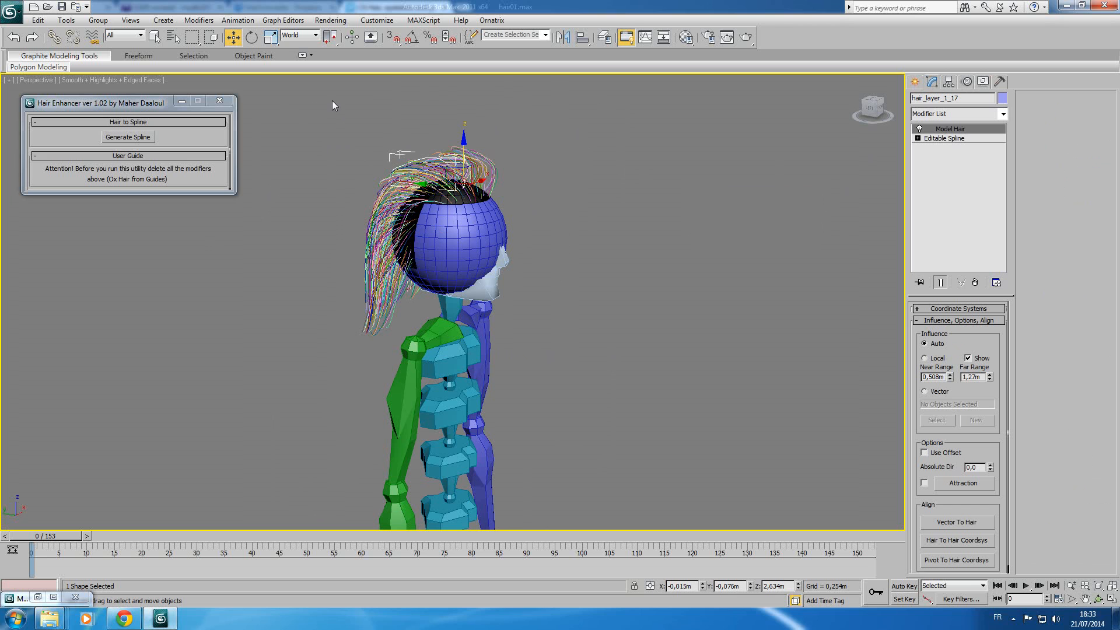
Step: Select all the generated hair strand shapes and place them on a new layer named hairSource
click(131, 35)
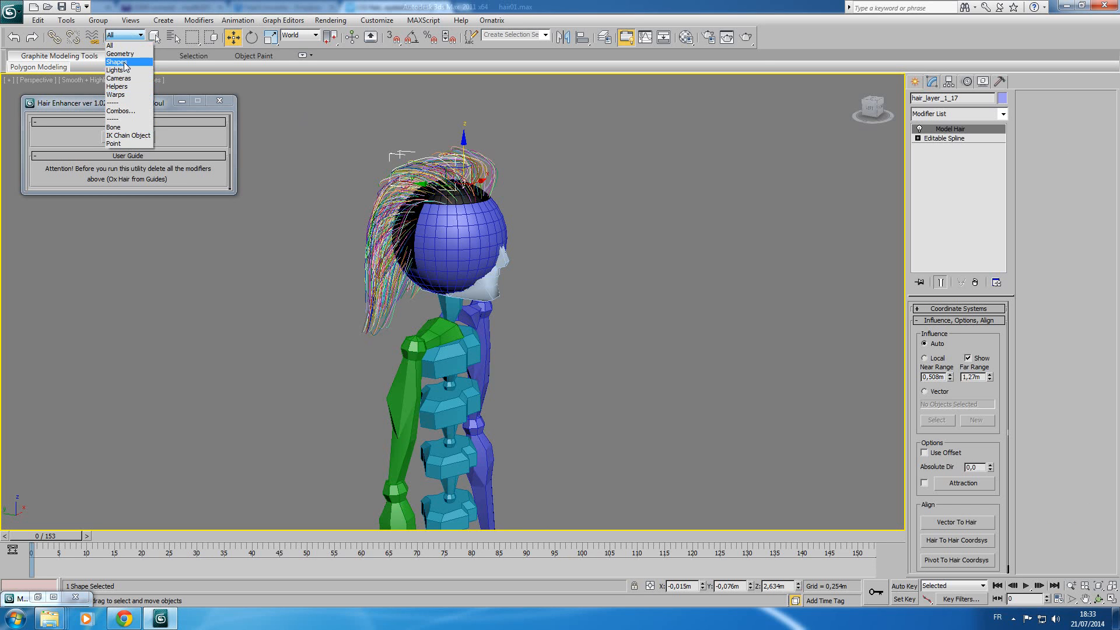
click(117, 62)
drag(307, 93, 558, 357)
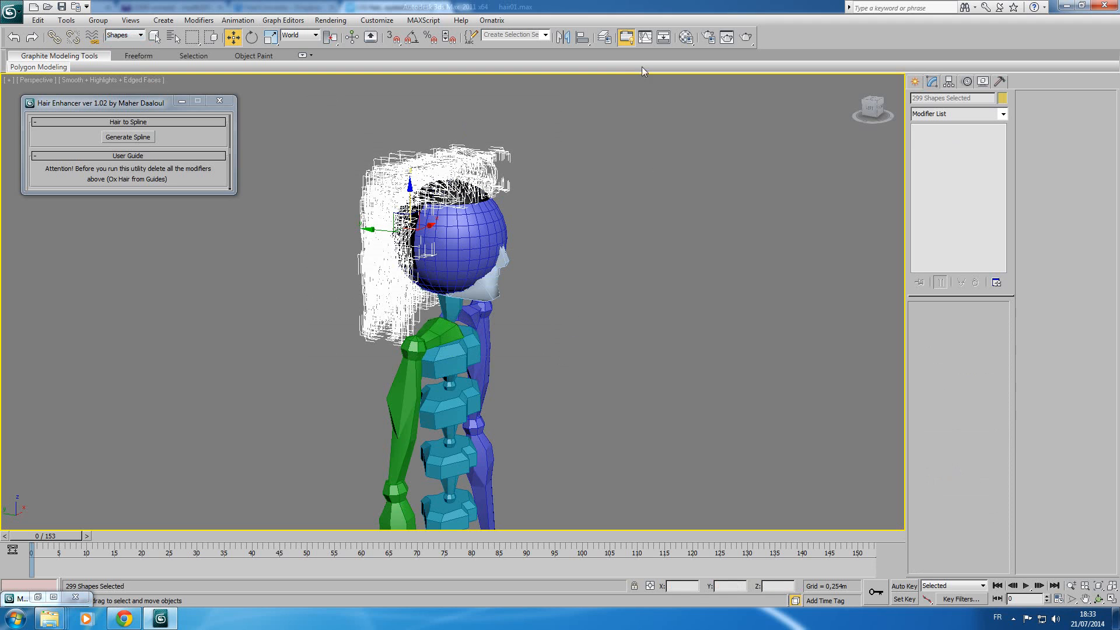
click(605, 37)
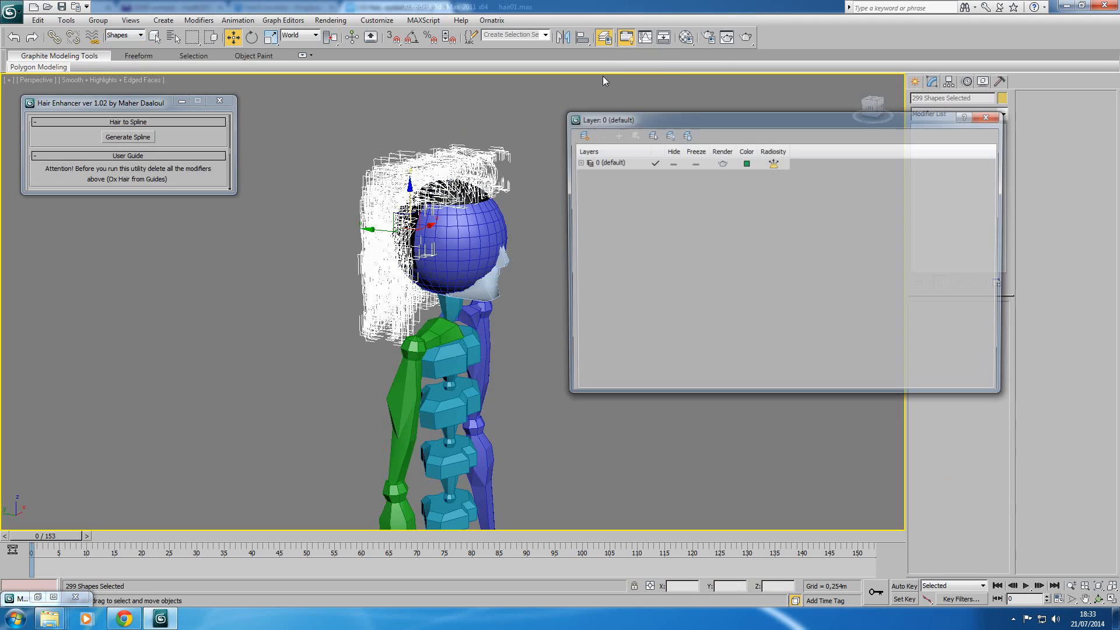
click(580, 134)
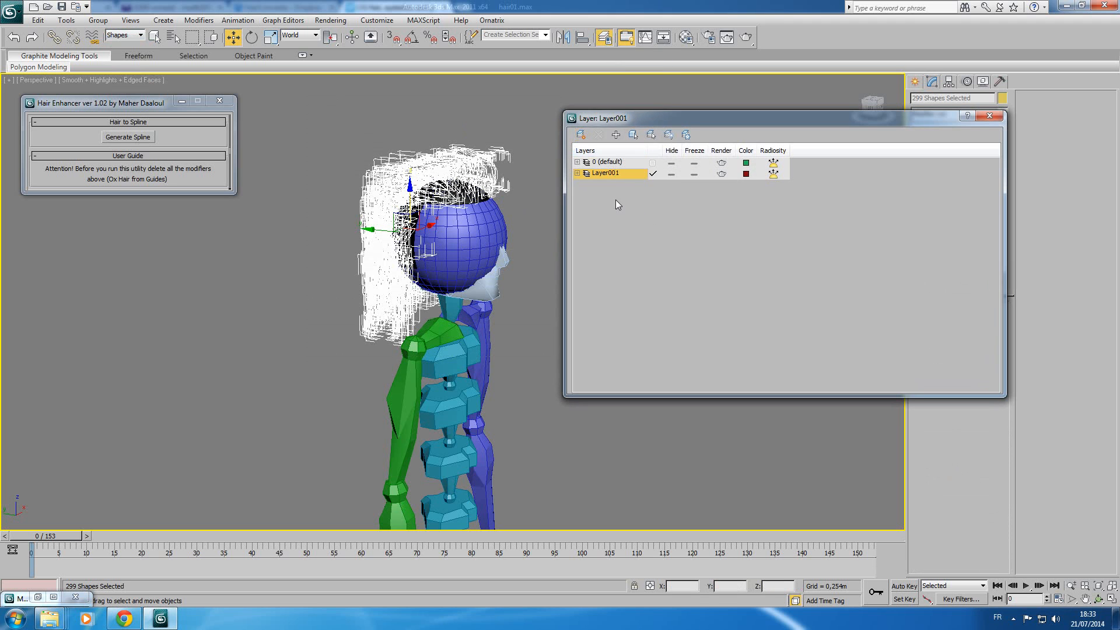
click(606, 174)
text(hairSource)
key(Return)
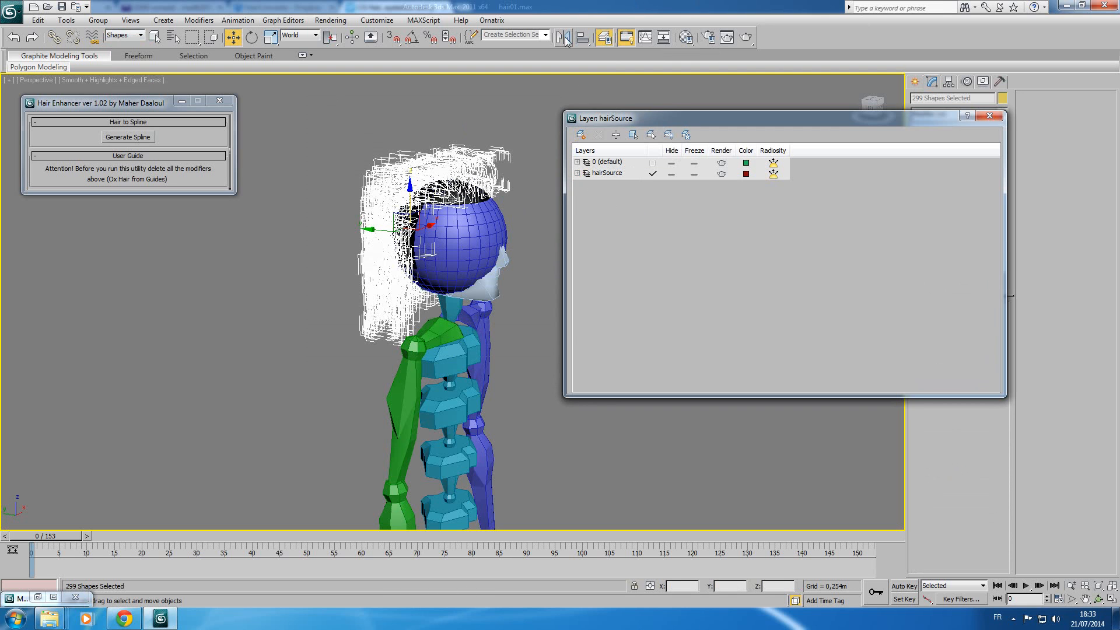
Step: Reset the selection filter to All, select the Hairsurface mesh, and add it to the hairSource layer
click(527, 130)
scroll(489, 198, down, 3)
middle_drag(469, 235, 493, 342)
scroll(459, 218, up, 5)
middle_drag(386, 210, 387, 326)
scroll(388, 332, down, 5)
click(451, 347)
click(460, 346)
click(133, 36)
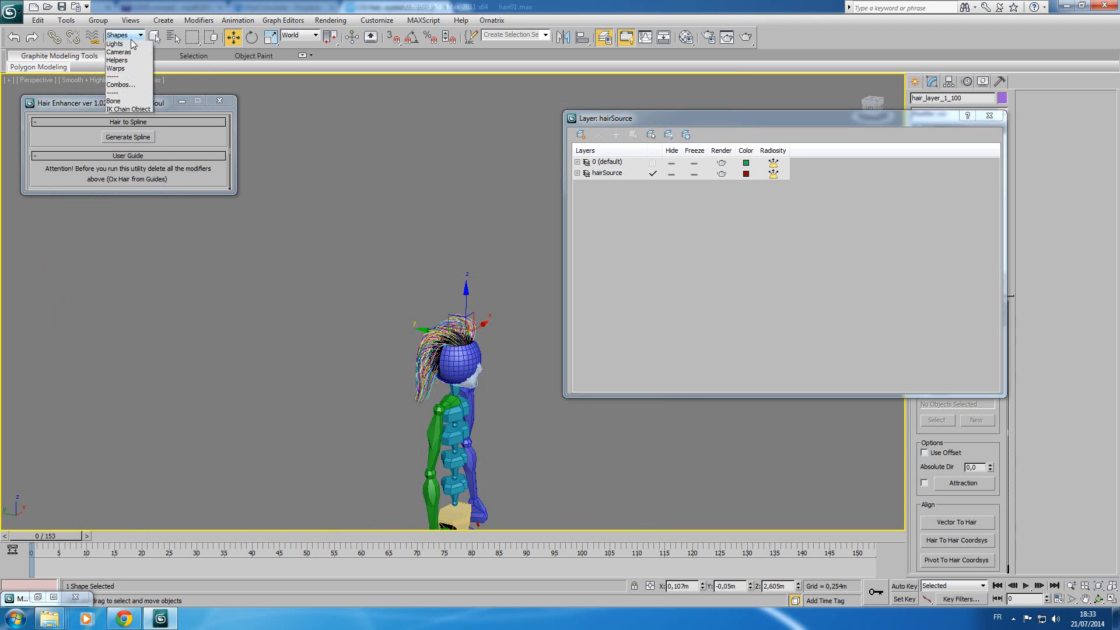
click(122, 45)
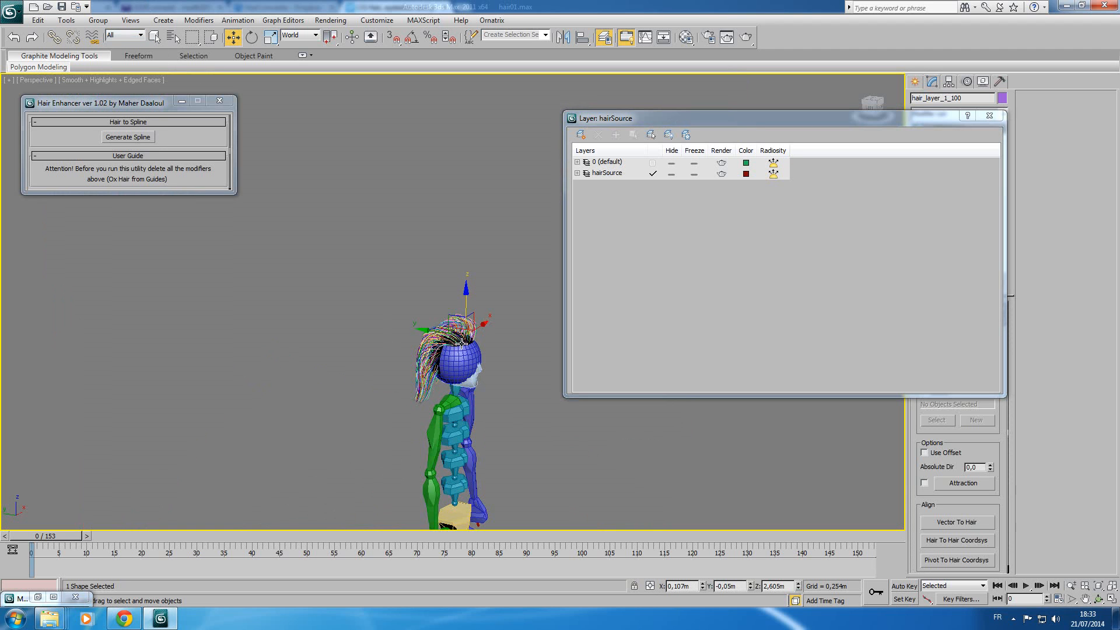
click(462, 344)
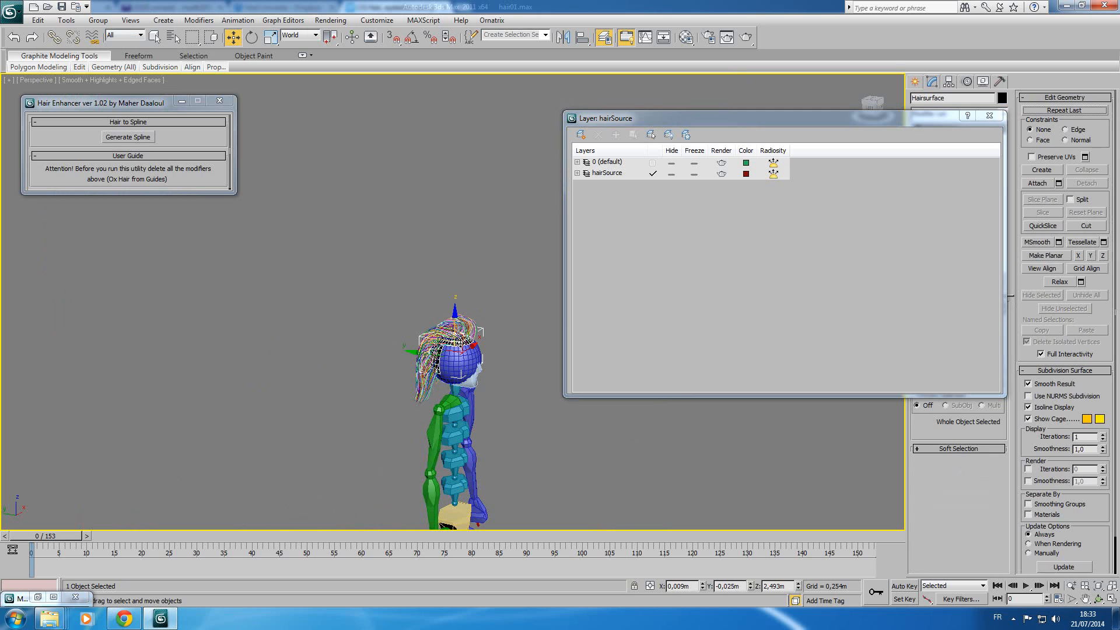
right_click(603, 173)
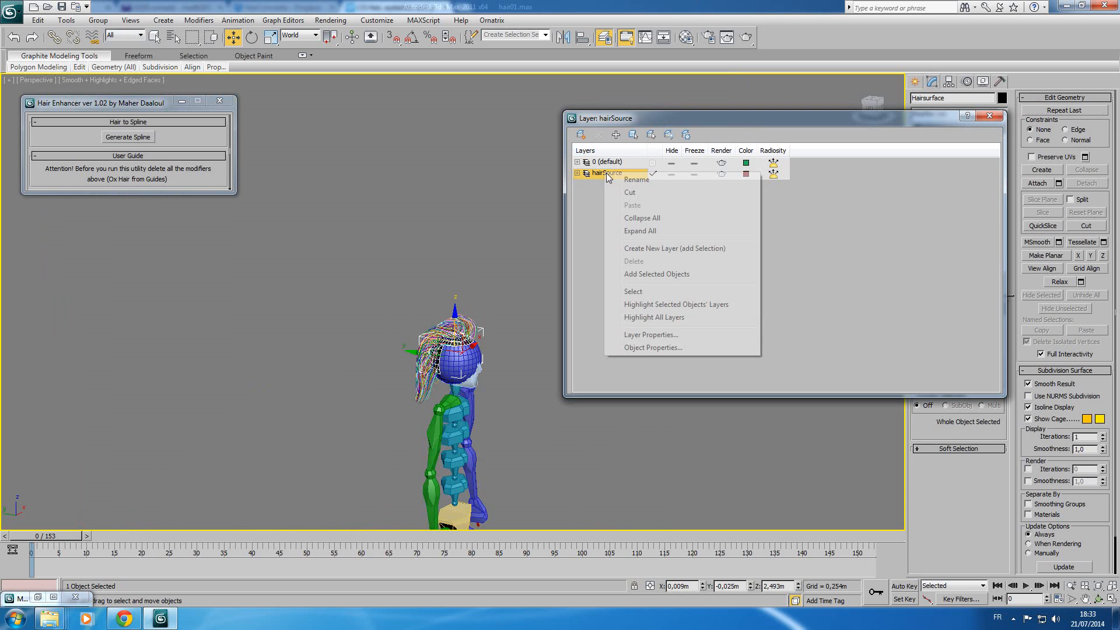
click(645, 274)
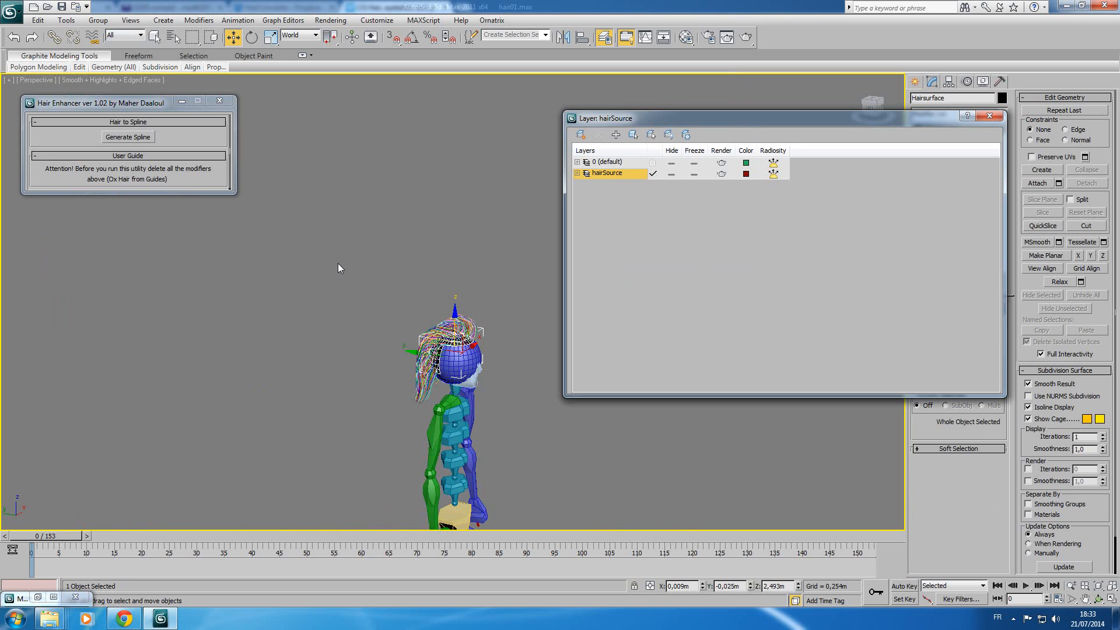
Step: Select all the hair strands using the Shapes filter, restore the filter to All, and start Select and Link
key(z)
middle_drag(444, 251, 427, 248)
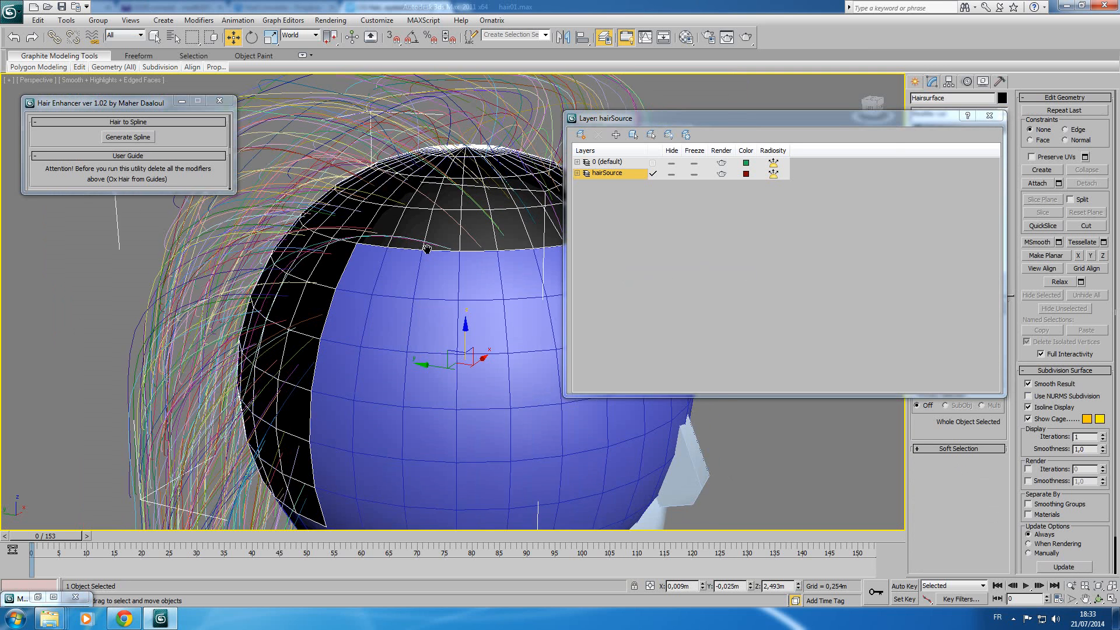
scroll(428, 250, down, 3)
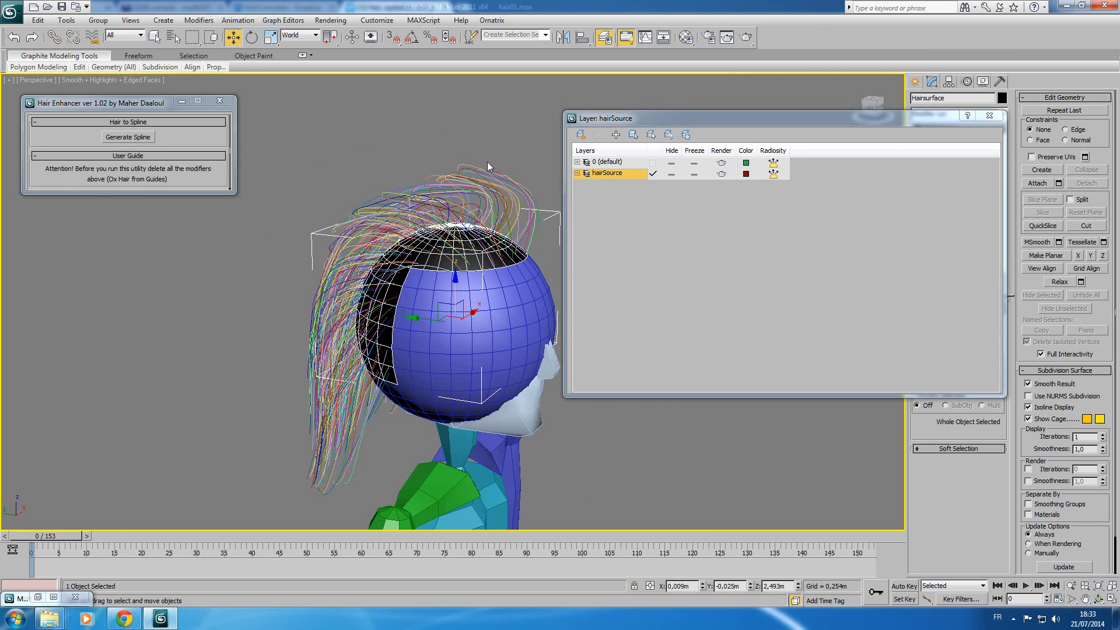
scroll(464, 162, down, 2)
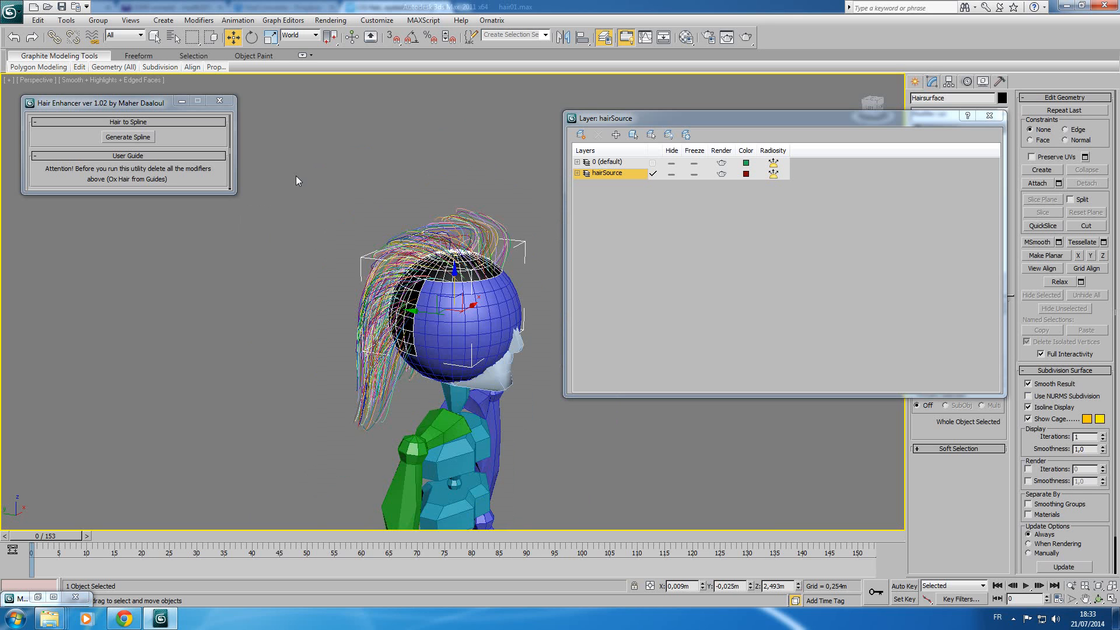
click(122, 35)
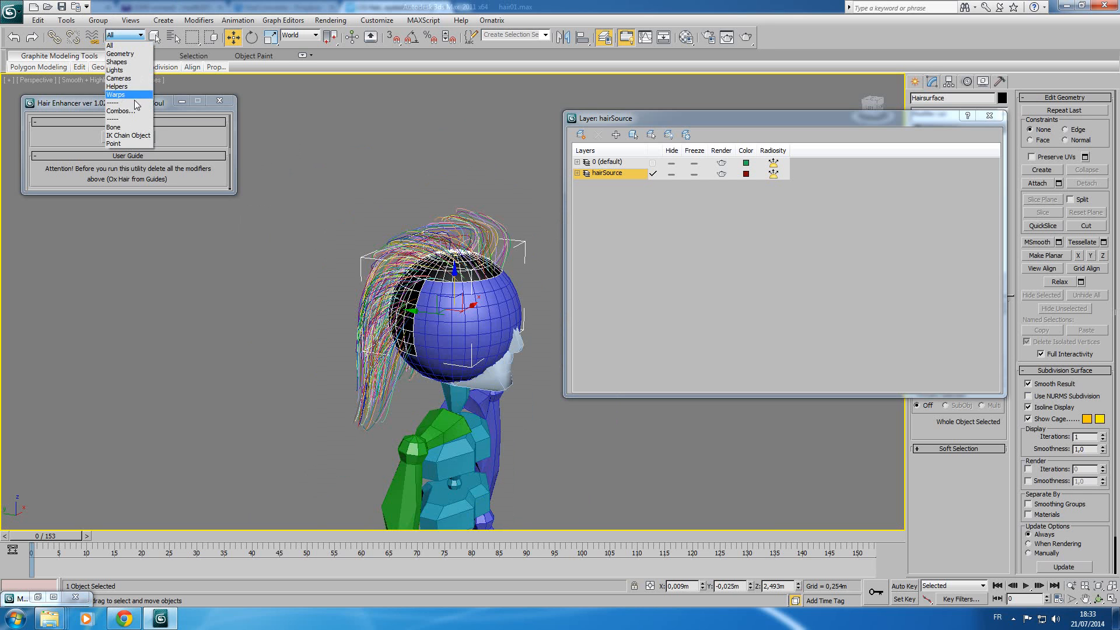
click(116, 62)
drag(291, 174, 553, 454)
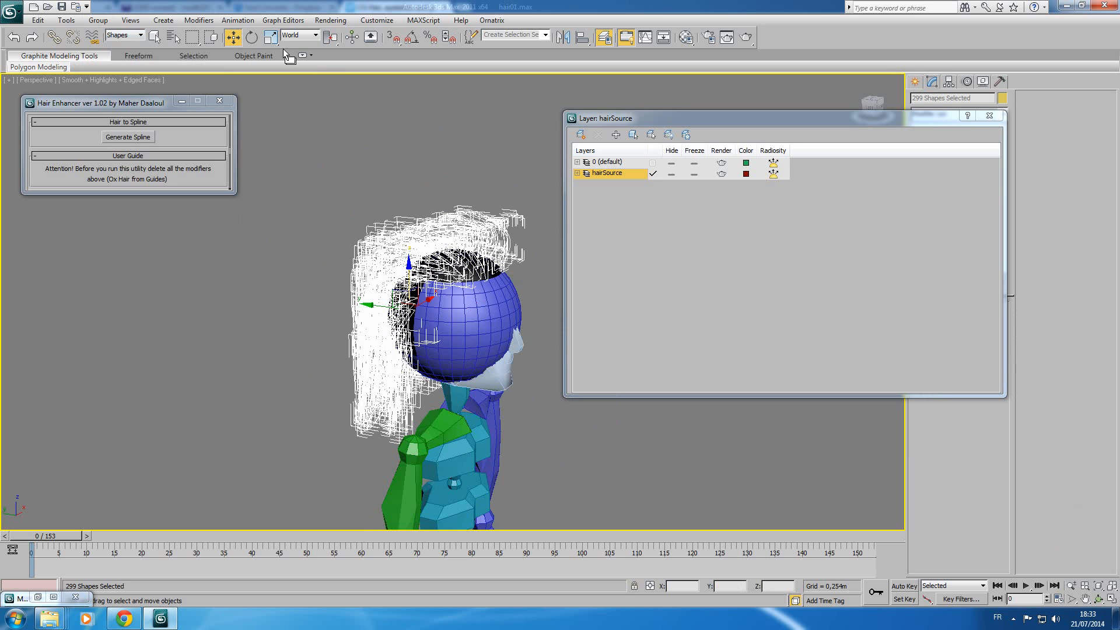
click(117, 35)
click(119, 46)
click(54, 37)
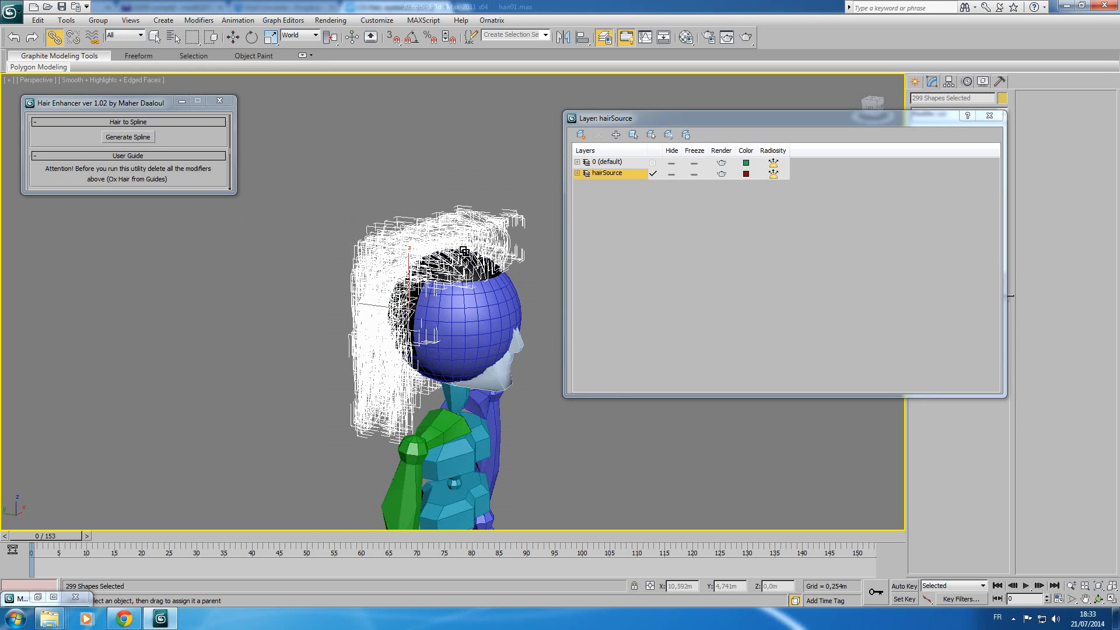
Step: Try to link the selected strands to the Hairsurface mesh directly in the viewport
scroll(459, 252, up, 5)
drag(375, 152, 424, 232)
key(ctrl+z)
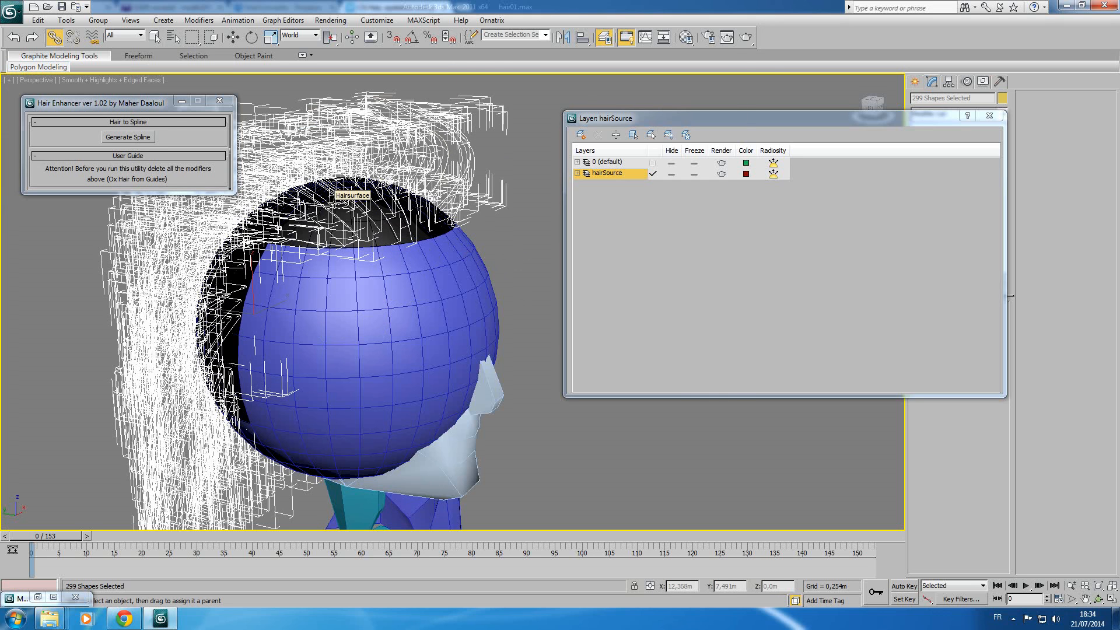
Step: Link the selected hair strands to Hairsurface, choosing the parent by name
key(h)
drag(728, 168, 722, 291)
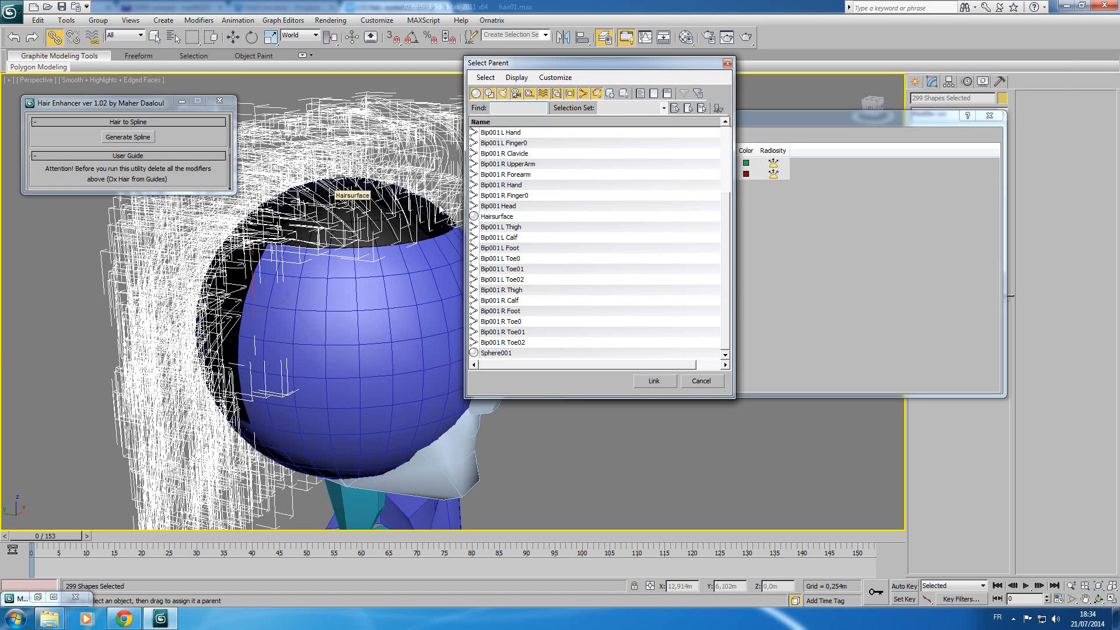
click(496, 217)
click(665, 381)
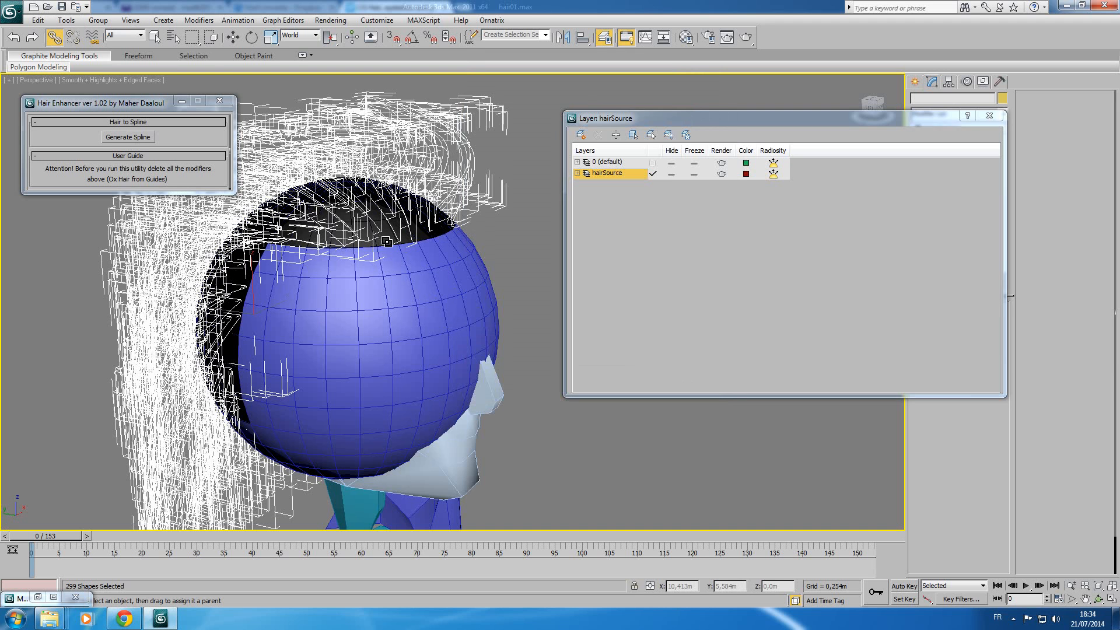
Step: Inspect the Hairsurface, Sphere001 and Bip001 Head objects in turn, with the layer window moved out of the way
click(386, 237)
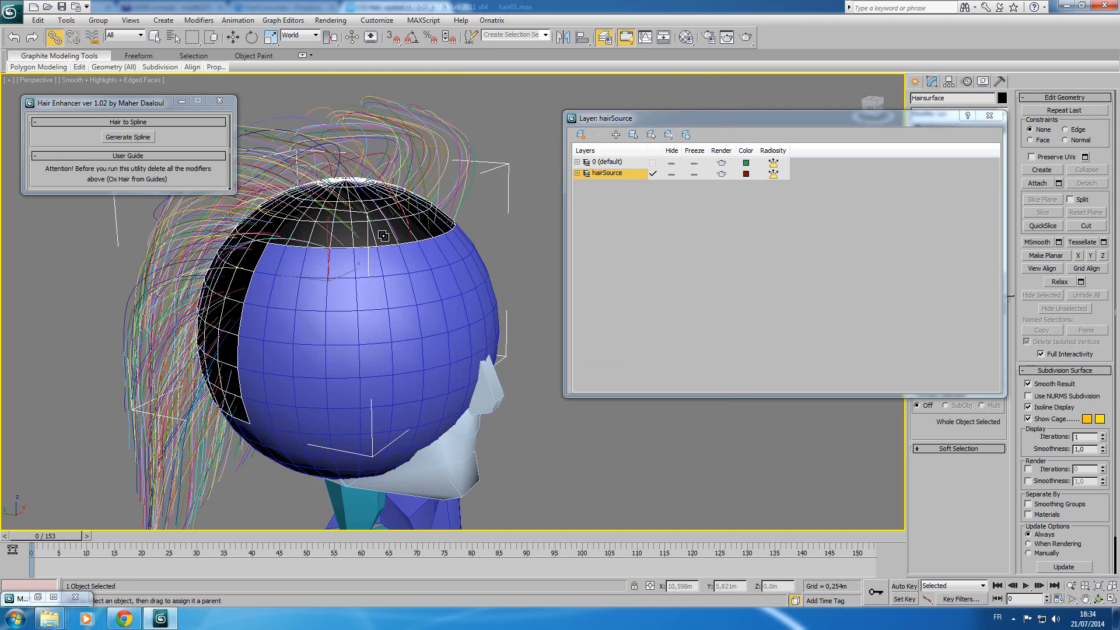
click(466, 478)
click(417, 346)
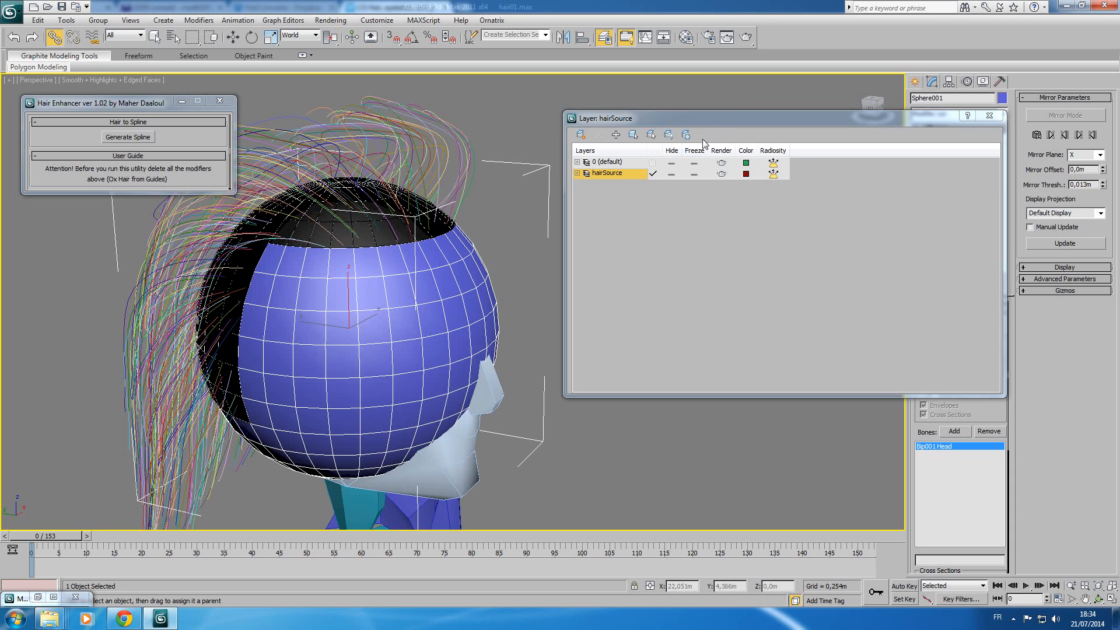
drag(734, 112, 914, 452)
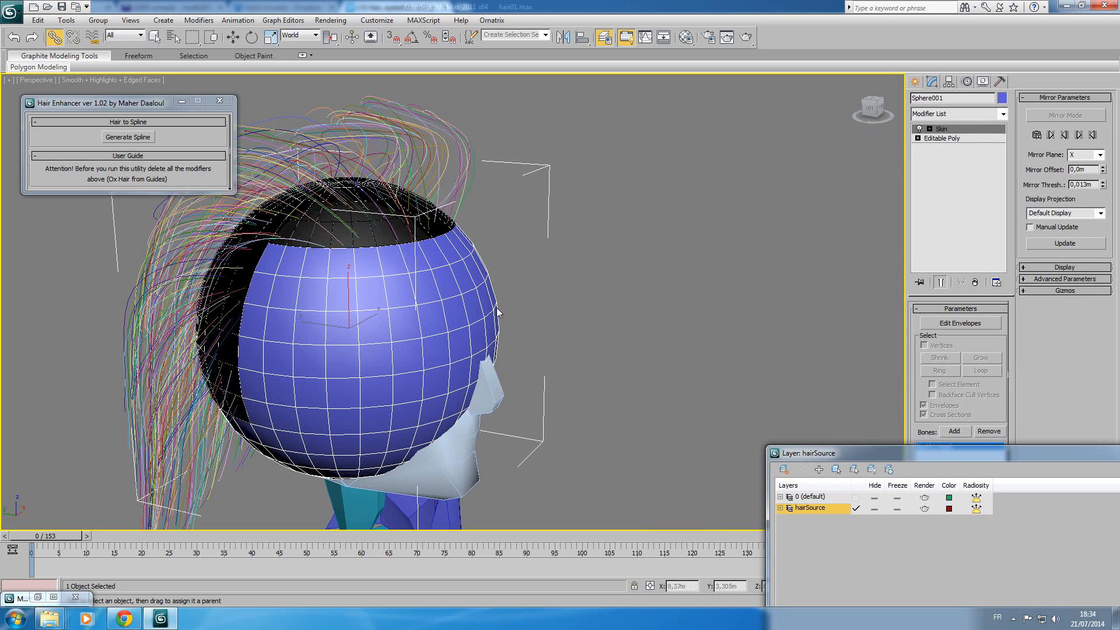
click(456, 477)
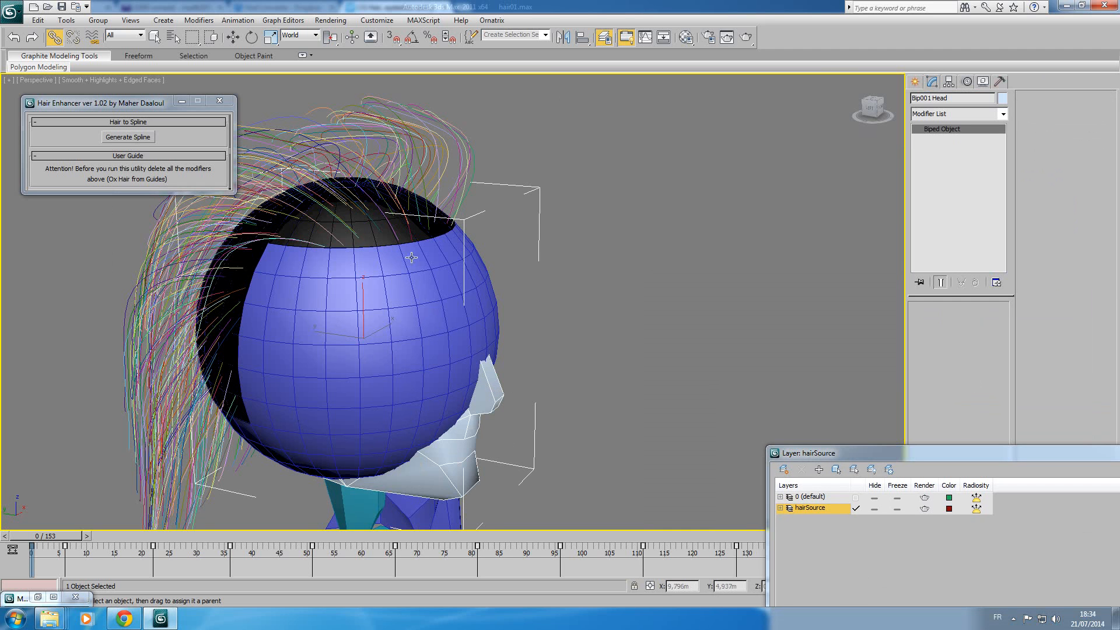
scroll(421, 320, down, 3)
scroll(457, 295, up, 1)
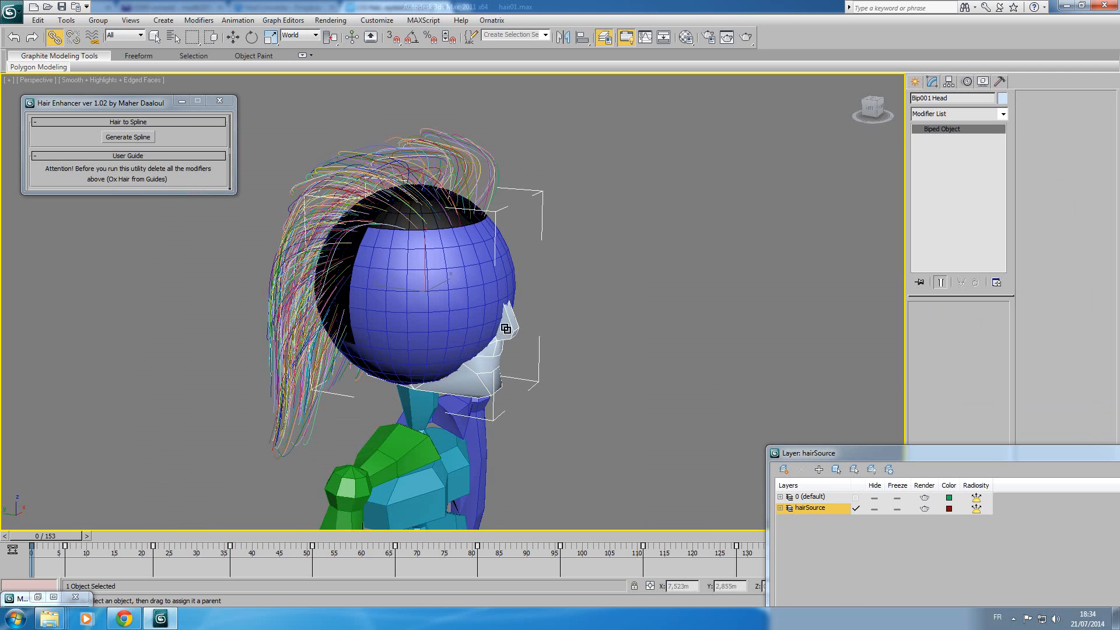
scroll(502, 332, down, 5)
middle_drag(488, 345, 439, 295)
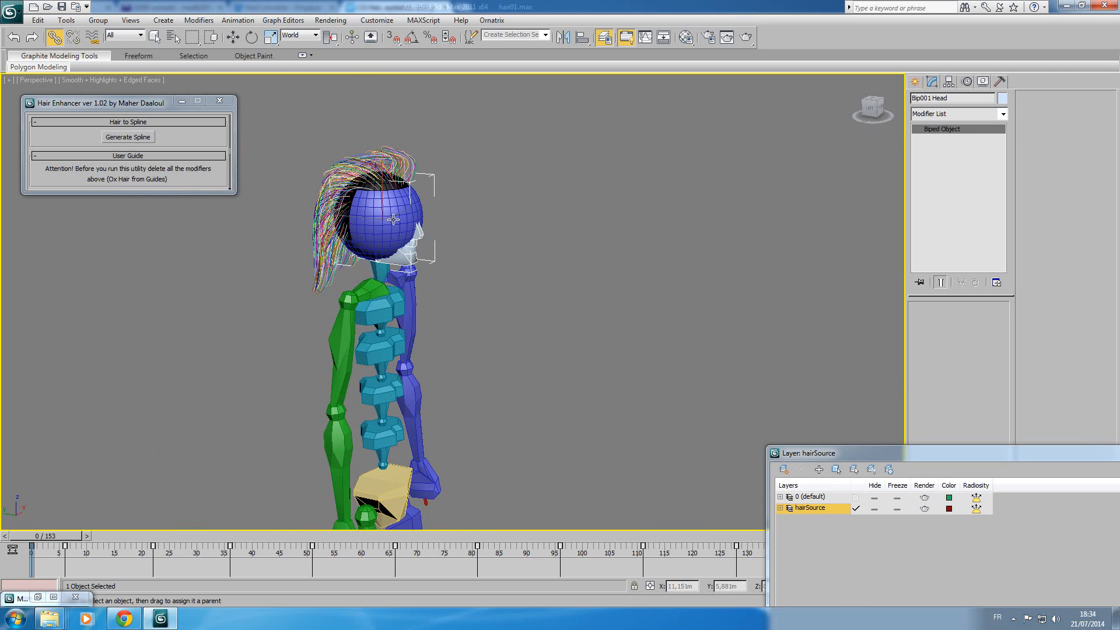
scroll(393, 218, up, 2)
Step: Add a hairfx atmosphere effect to the environment, and delete the accompanying hairfx Renderer entry
click(330, 20)
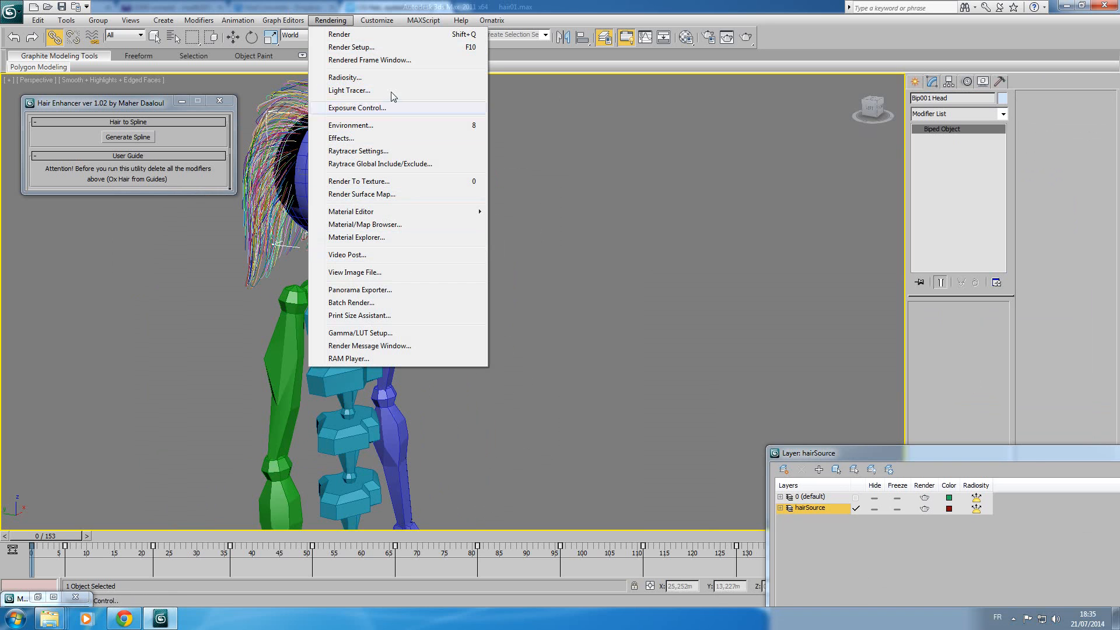
click(374, 125)
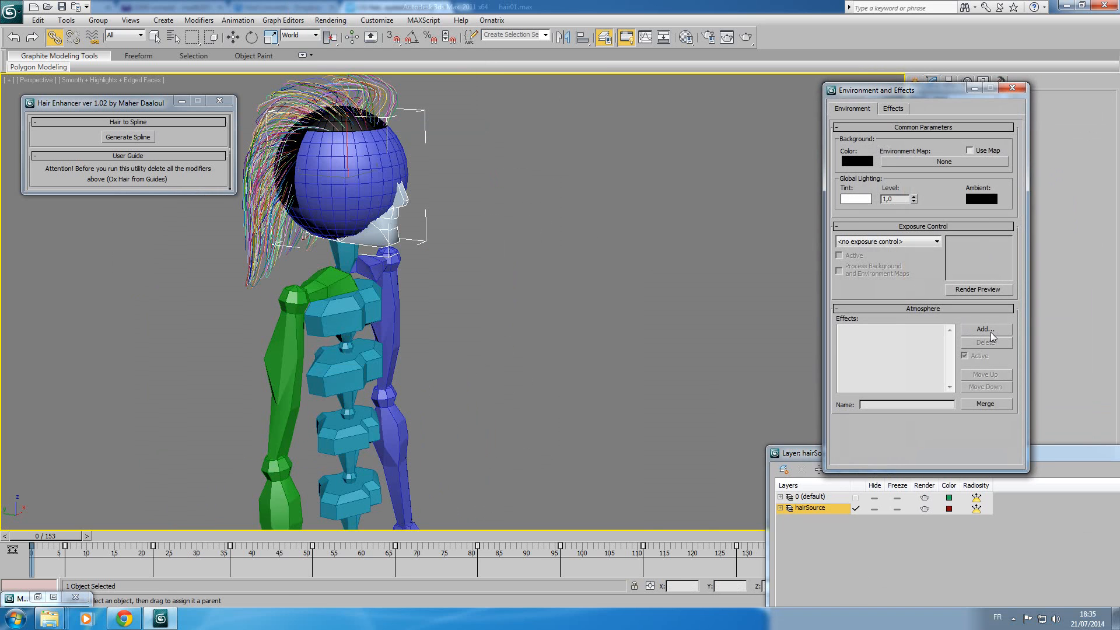
click(985, 329)
click(842, 202)
click(914, 290)
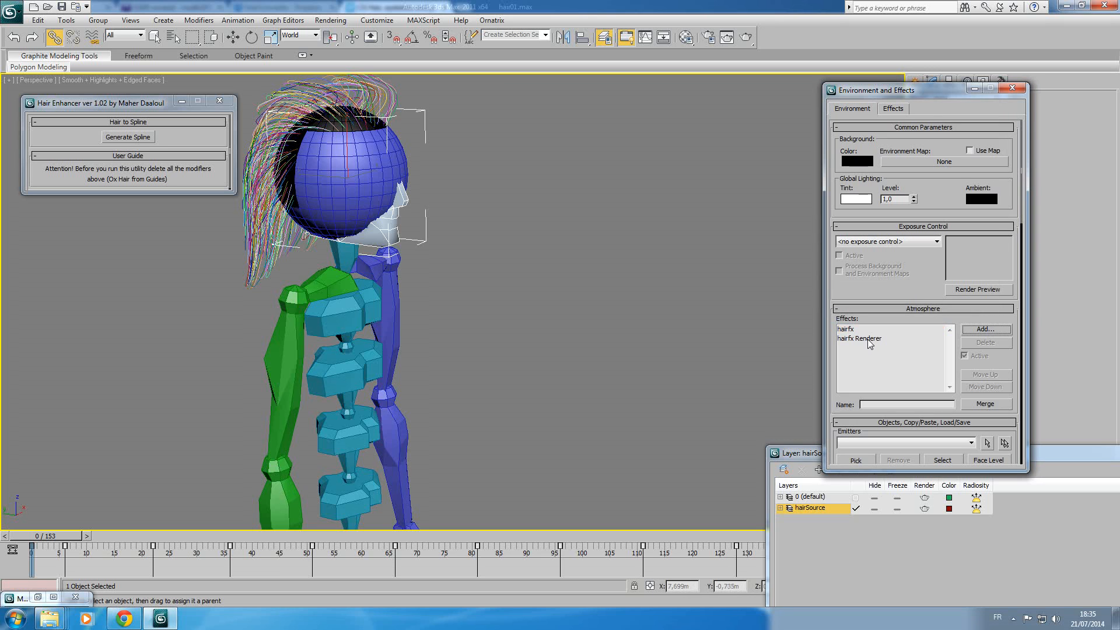
click(863, 339)
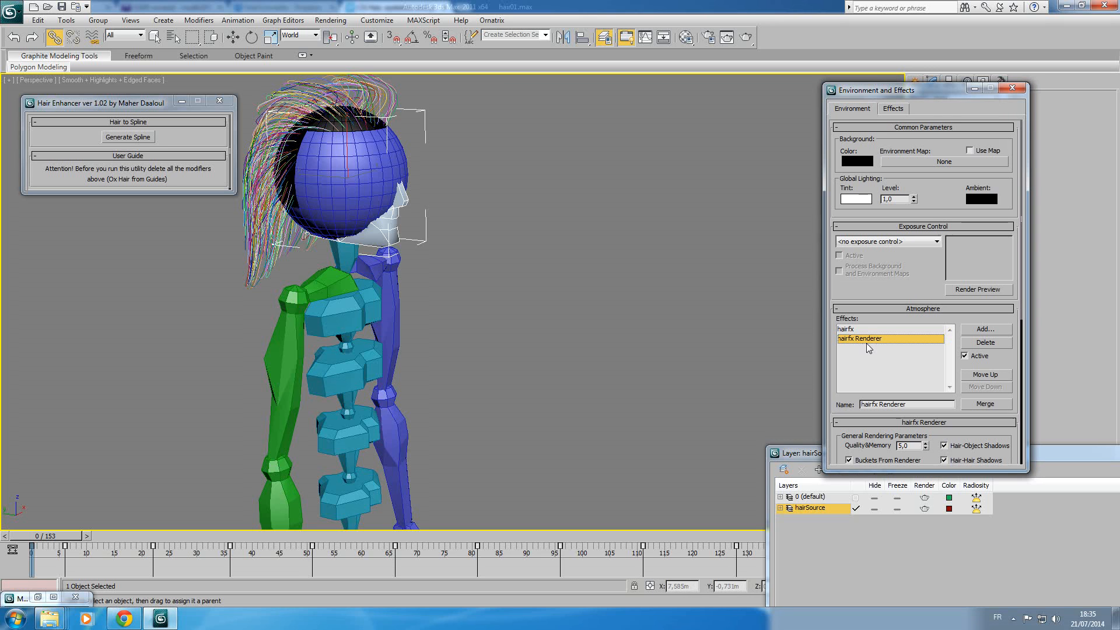
click(983, 345)
Step: Assign Hairsurface as the emitter of the hairfx effect, choosing it by name
click(901, 329)
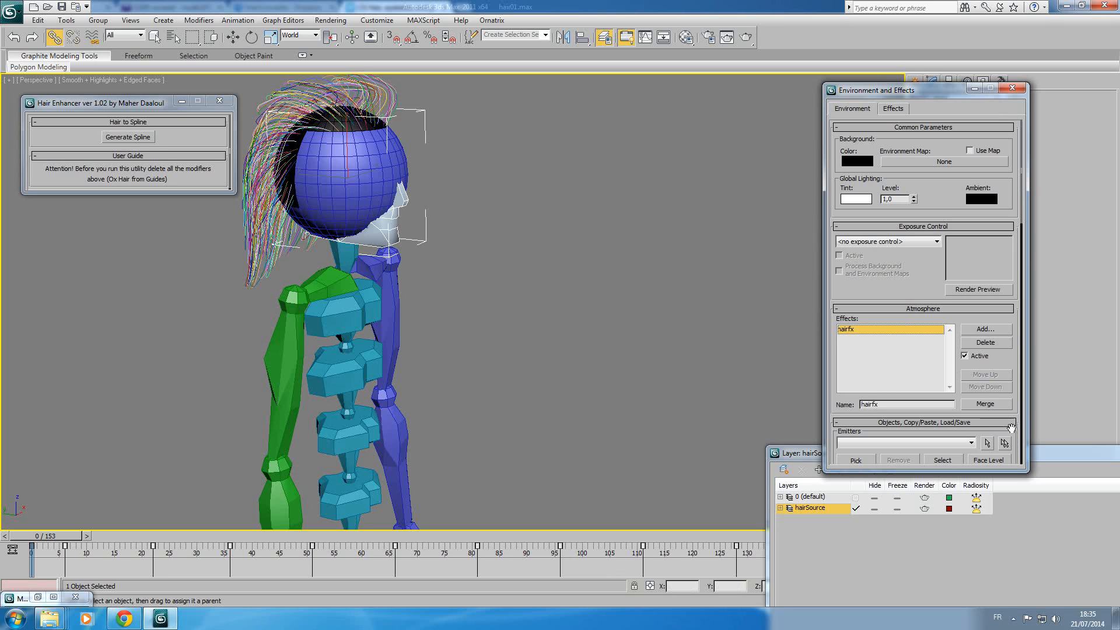
drag(995, 431, 996, 203)
click(855, 233)
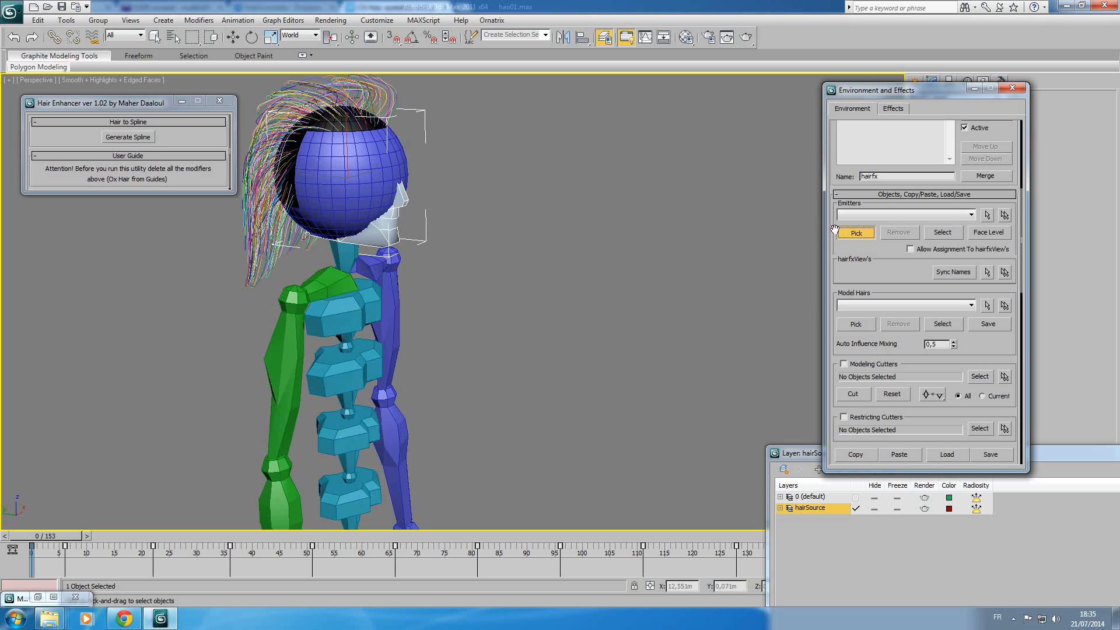
key(h)
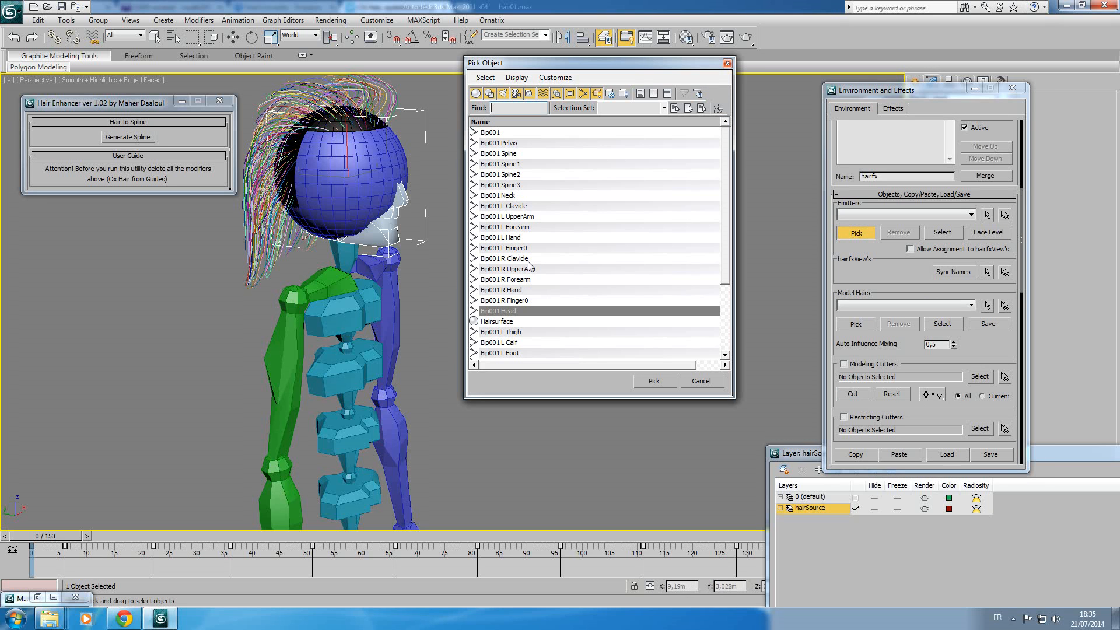
click(497, 322)
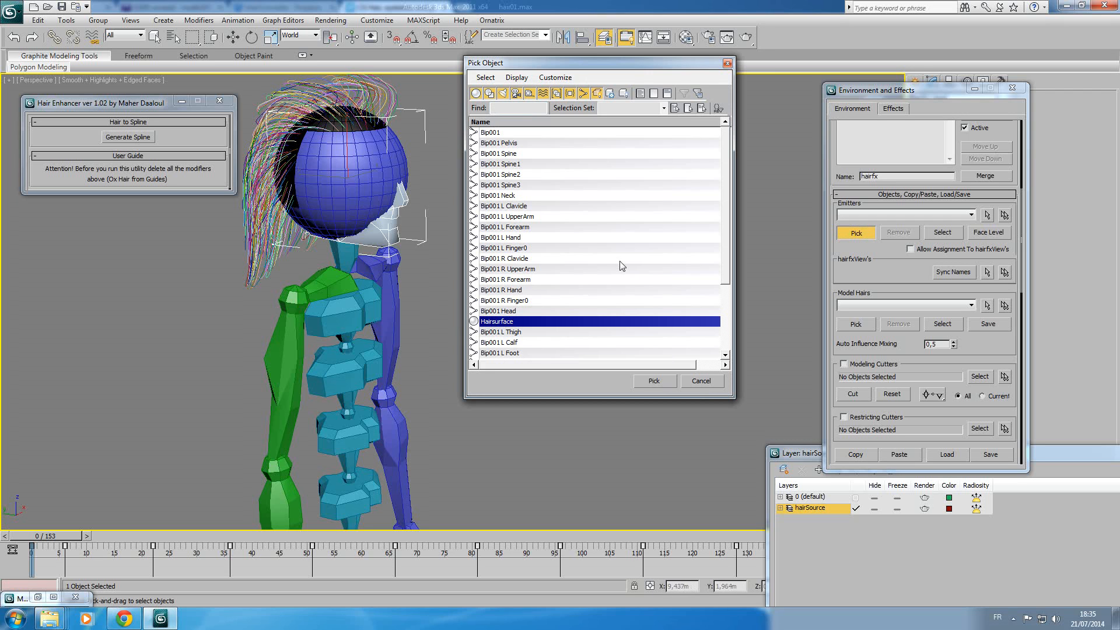
click(654, 381)
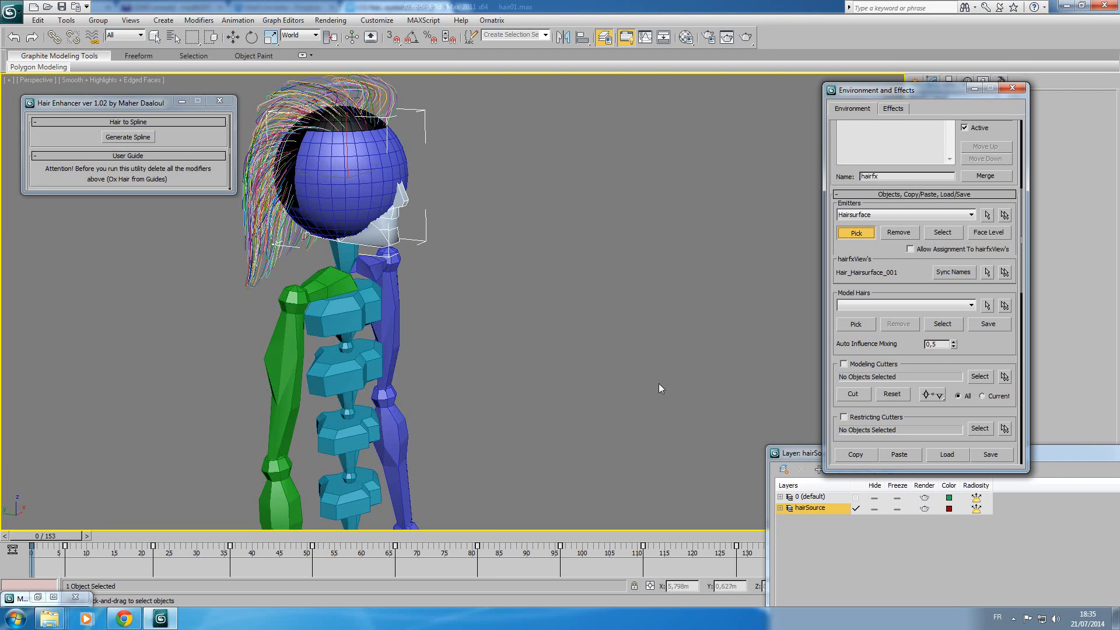
click(855, 234)
Step: Assign hair_layer_1_1 through hair_layer_1_299 as model hairs of the hairfx effect, then minimize the environment window
click(858, 324)
key(h)
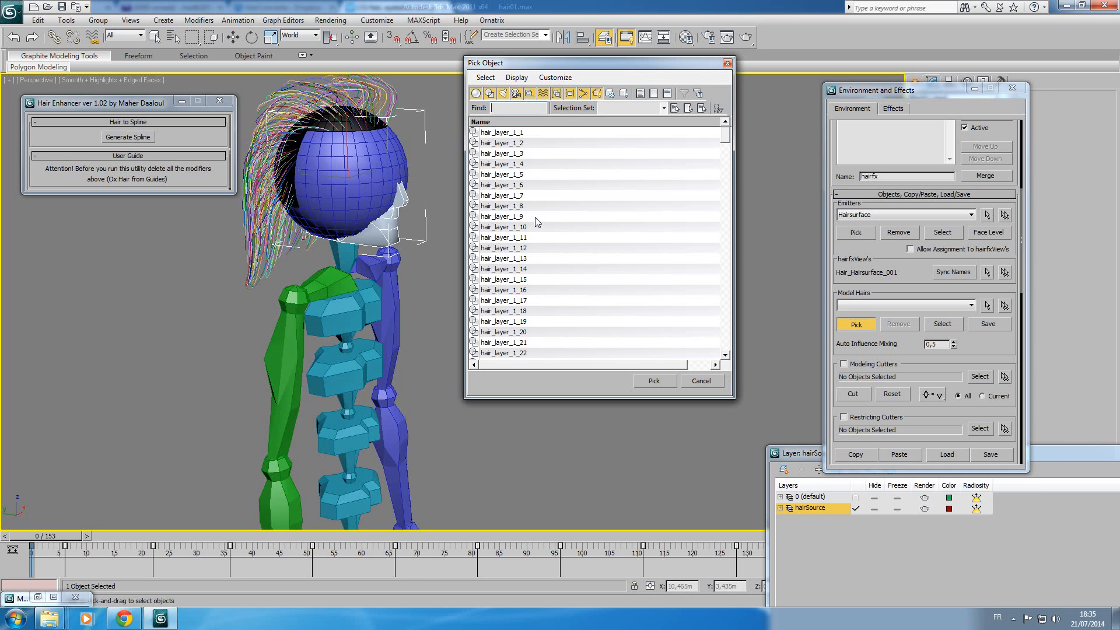
click(502, 133)
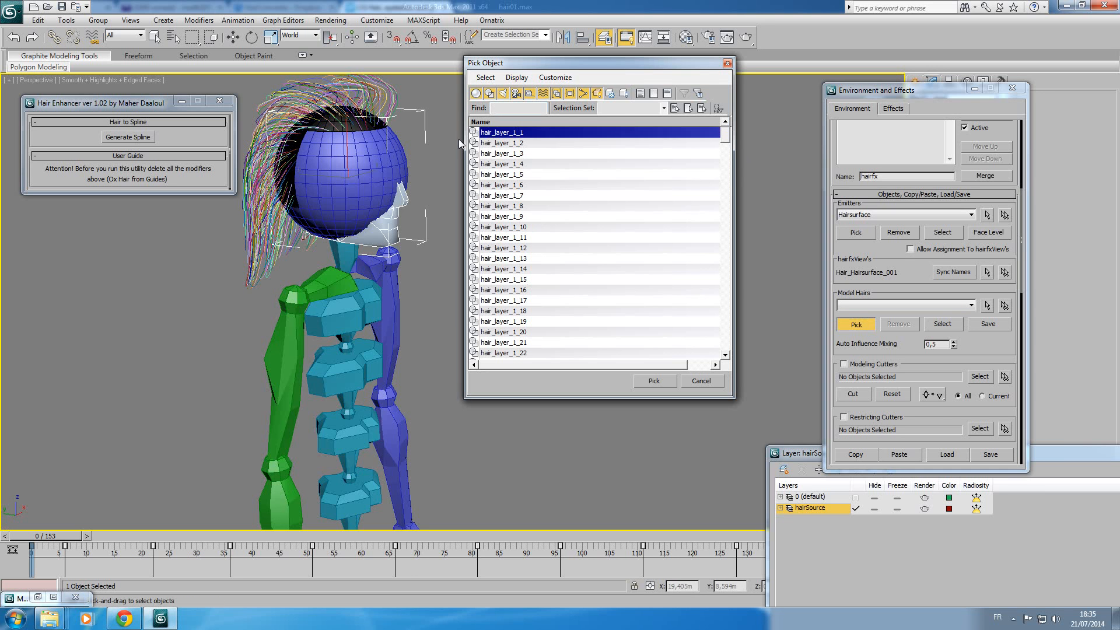
drag(726, 133, 732, 369)
shift+click(526, 354)
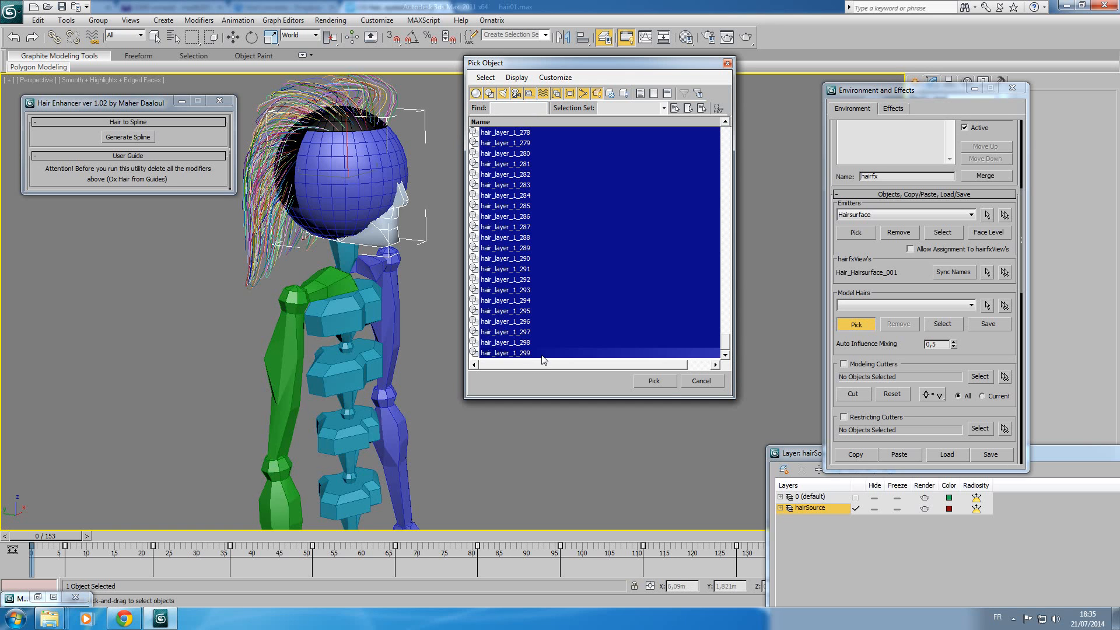
click(654, 380)
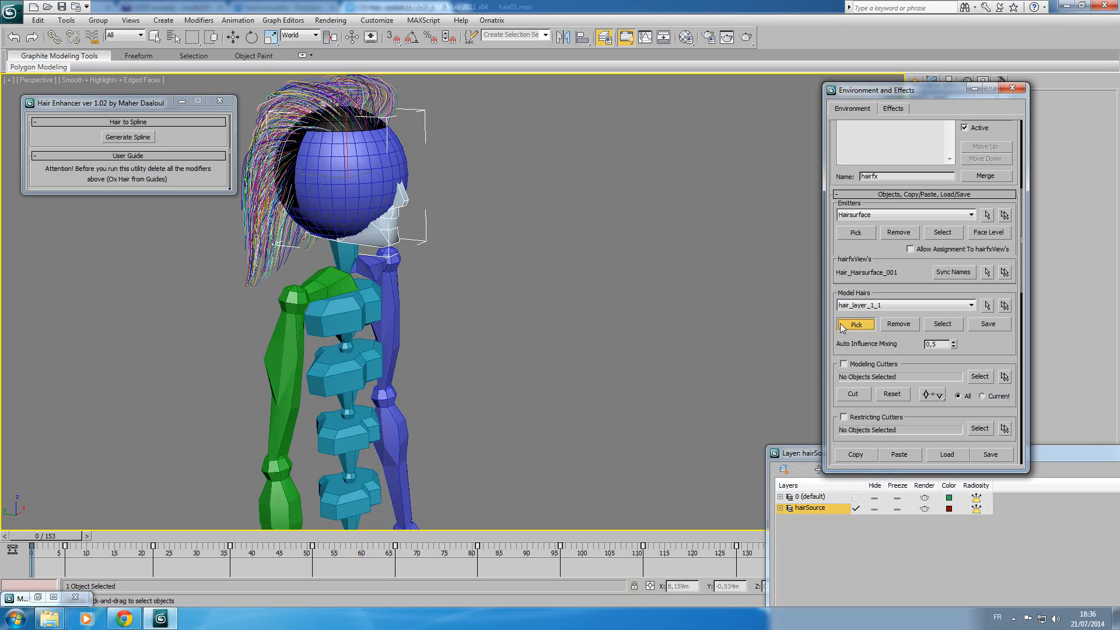
click(855, 324)
middle_drag(488, 184, 495, 278)
click(973, 88)
click(973, 88)
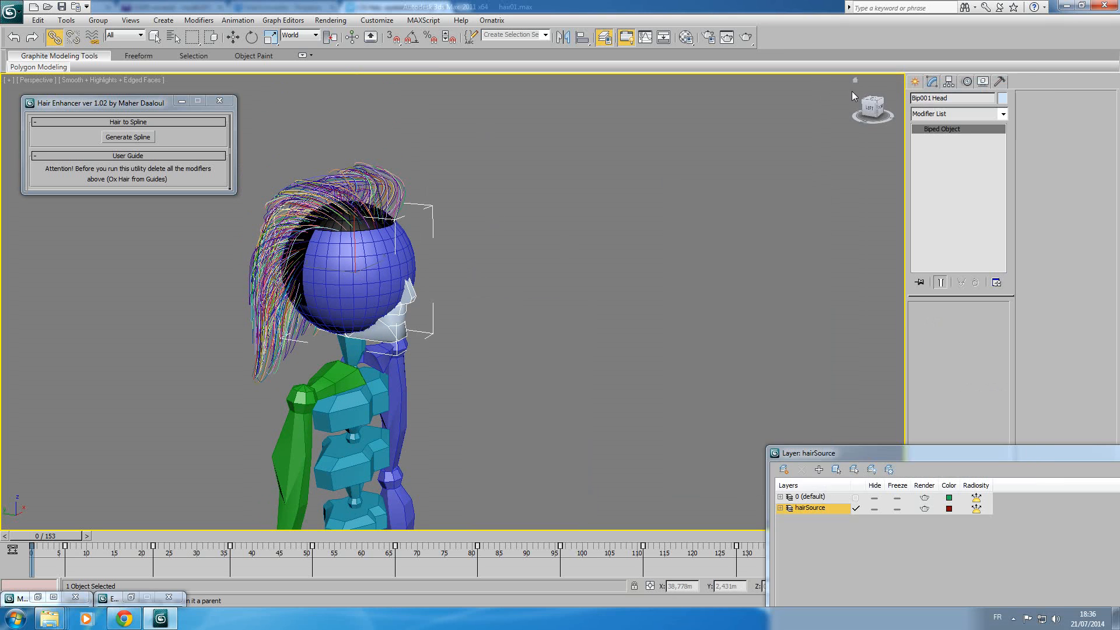
Step: Select Hairsurface, expand the hairSource layer in the layer window and widen the column so the full object names fit
click(357, 224)
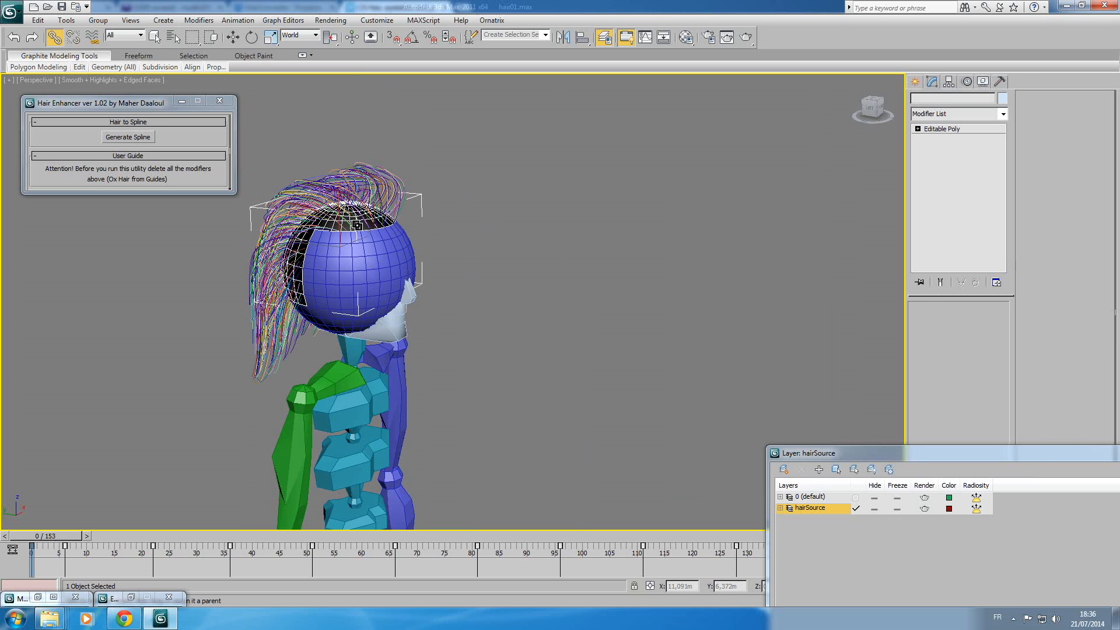
drag(853, 454, 664, 114)
click(592, 169)
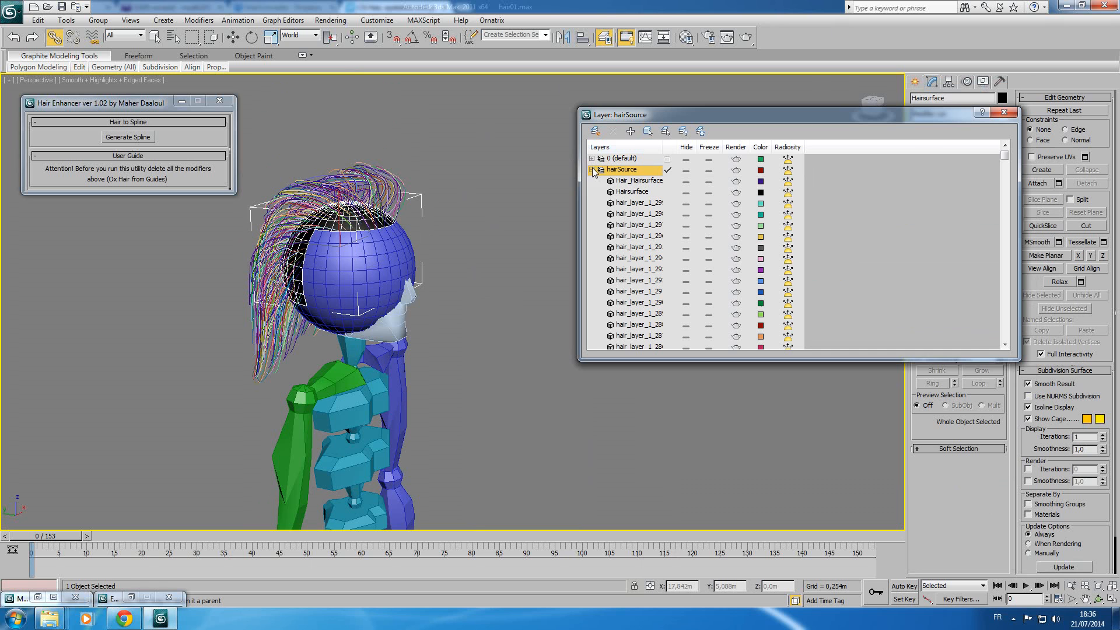
click(641, 181)
drag(663, 147, 738, 147)
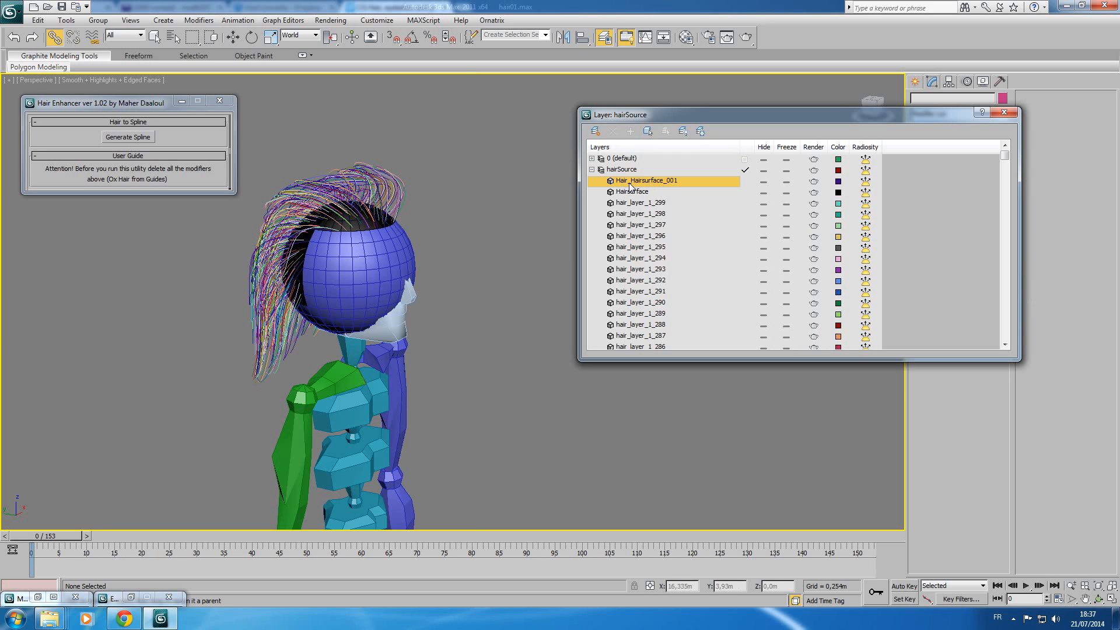
Step: Hide all the hair_layer_1 spline strands in the hairSource layer, leaving Hairsurface and Hair_Hairsurface_001 shown
click(639, 193)
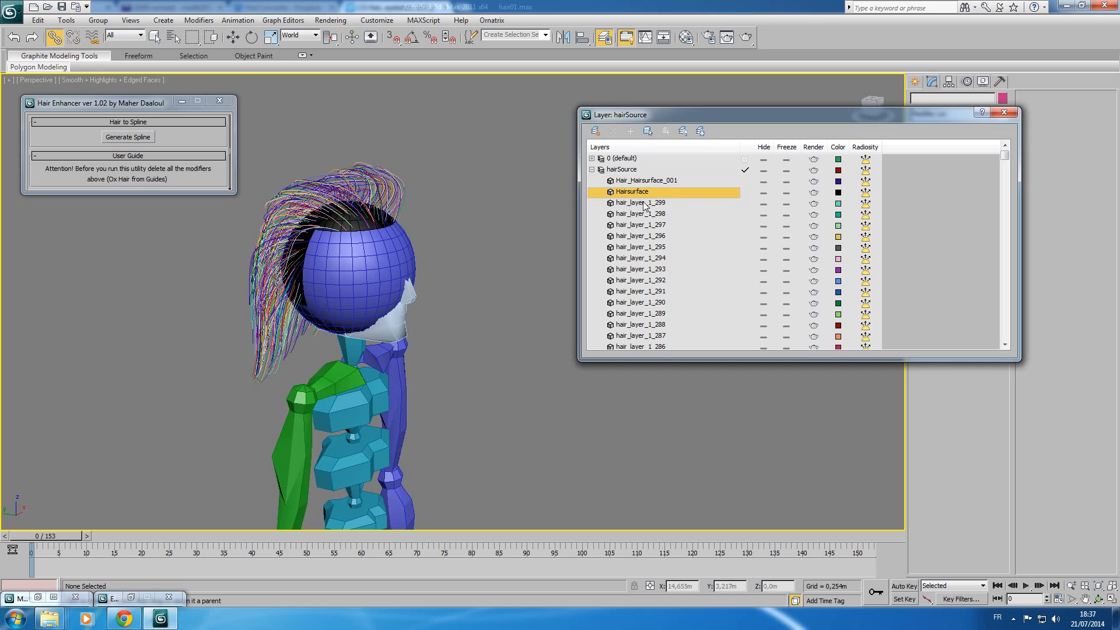
click(644, 204)
drag(1004, 155, 1027, 369)
shift+click(650, 339)
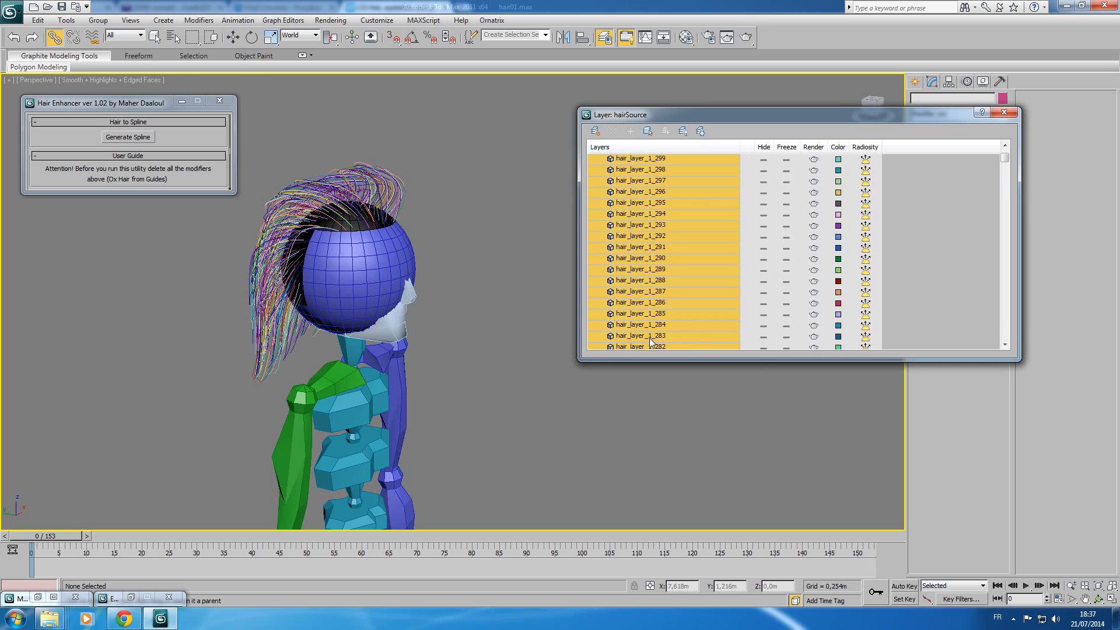
mouse_move(1005, 158)
mouse_down()
mouse_move(1010, 350)
mouse_move(1013, 147)
mouse_up()
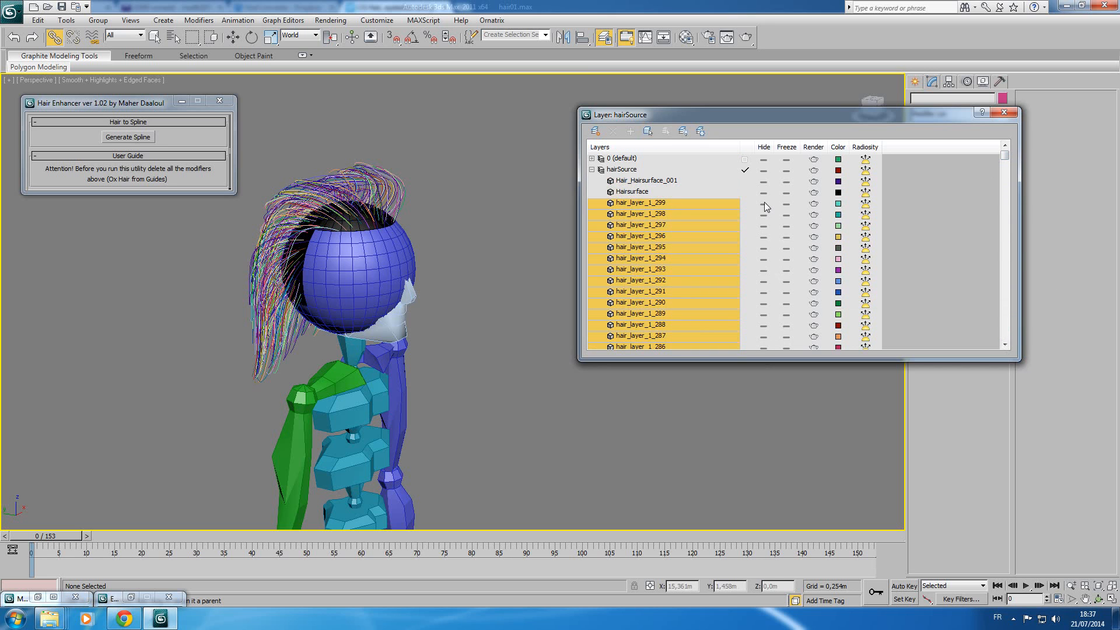
click(763, 203)
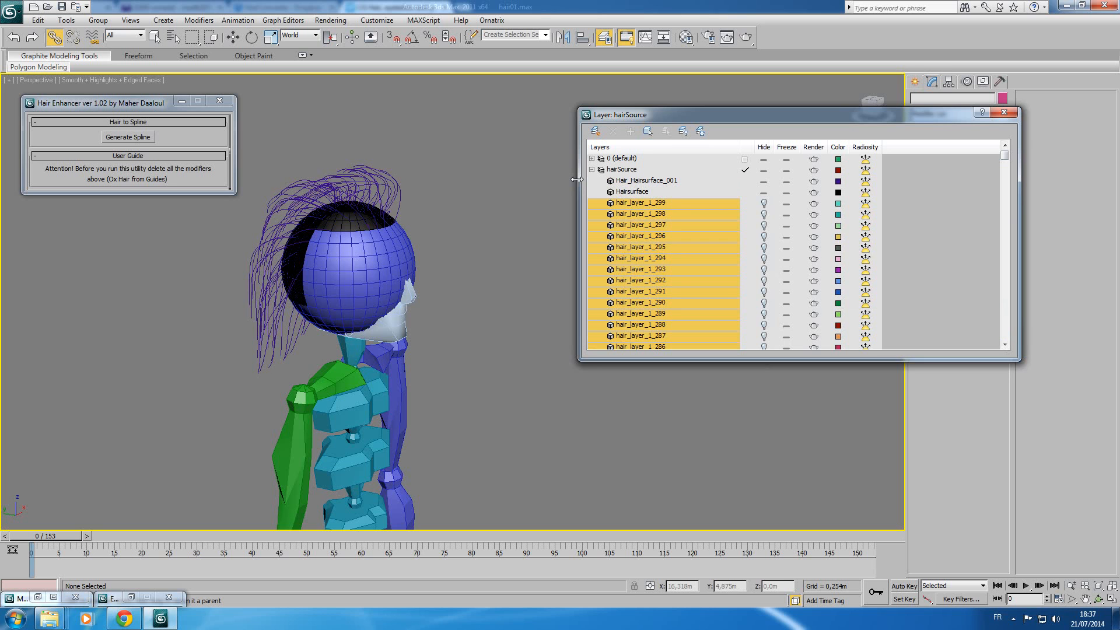
Step: Select the Hair_Hairsurface_001 hair object and close the layer window
click(344, 185)
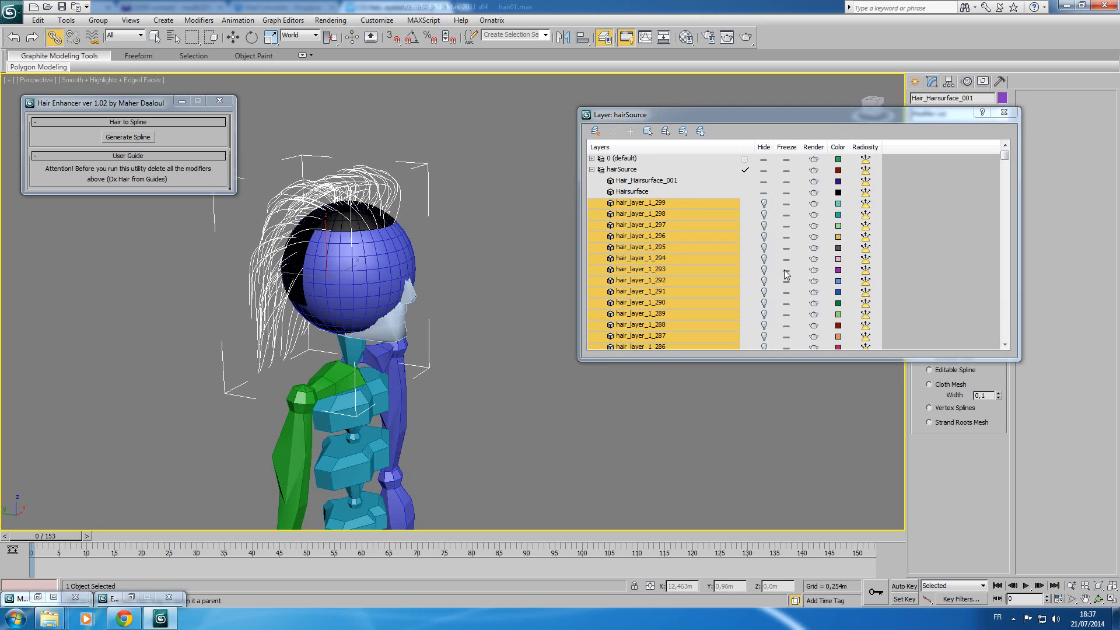
click(635, 183)
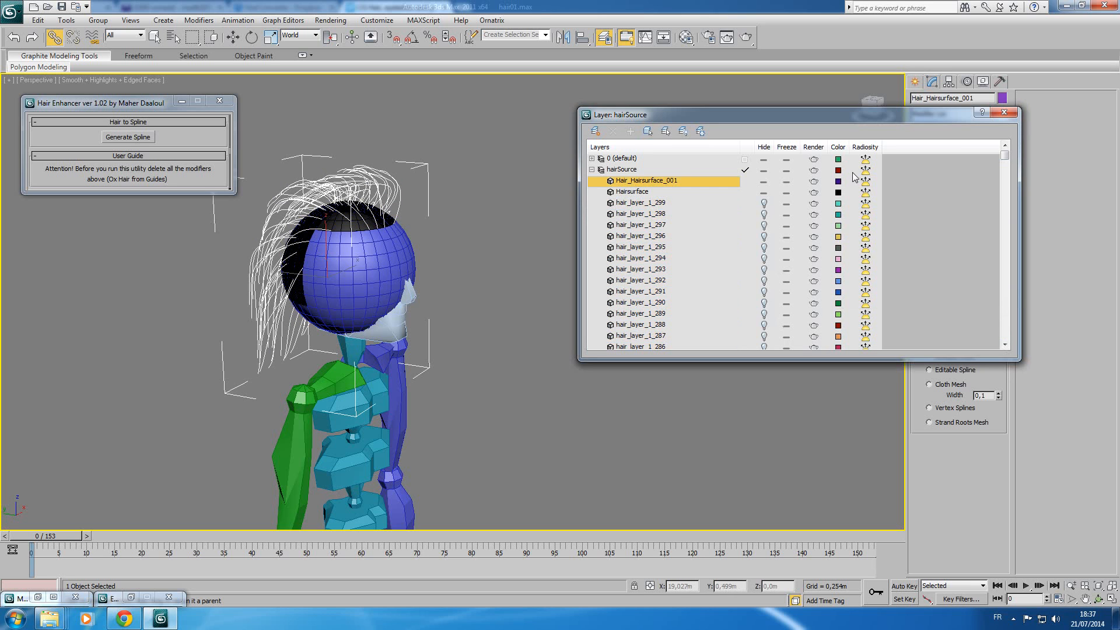
click(1004, 112)
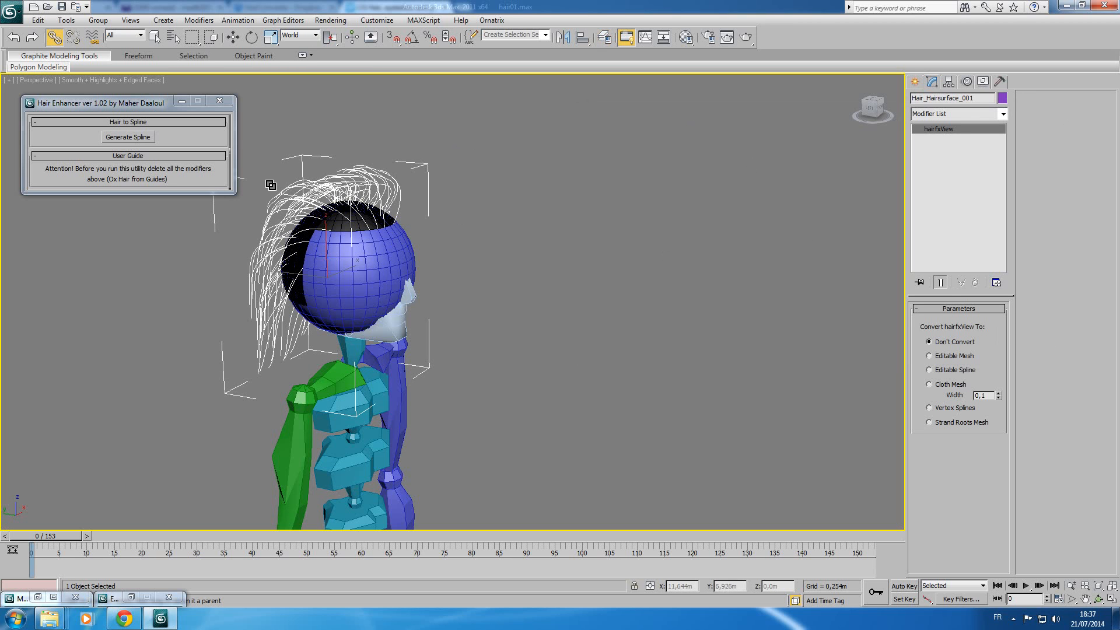
Step: Add the Ox Edit Guides and Ox Hair from Guides modifiers to Hair_Hairsurface_001
click(991, 114)
drag(1002, 153, 1017, 329)
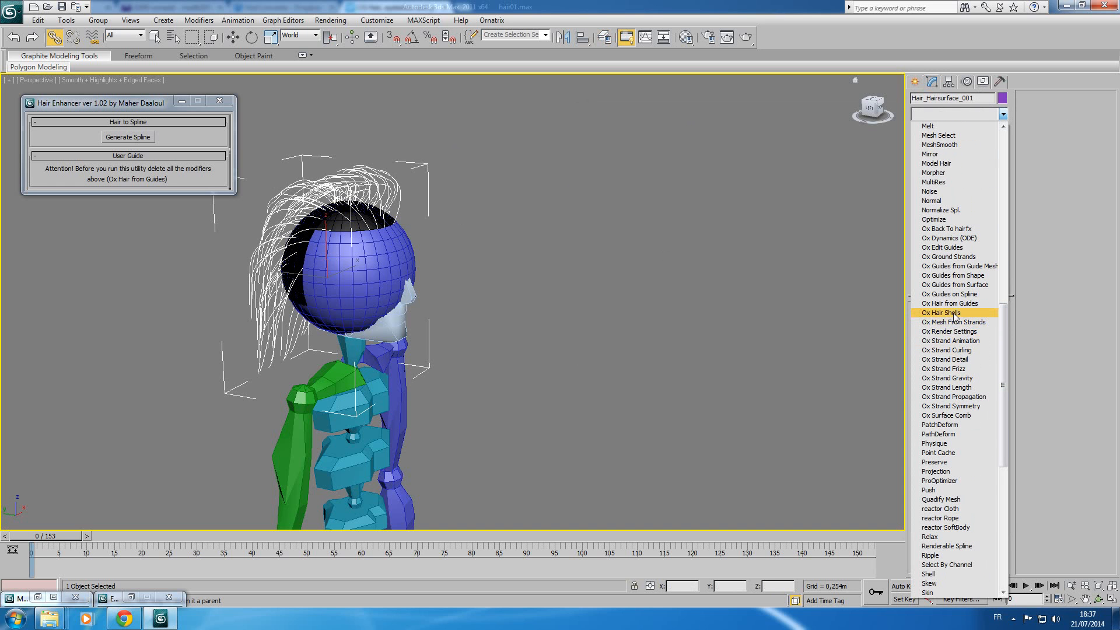
click(945, 247)
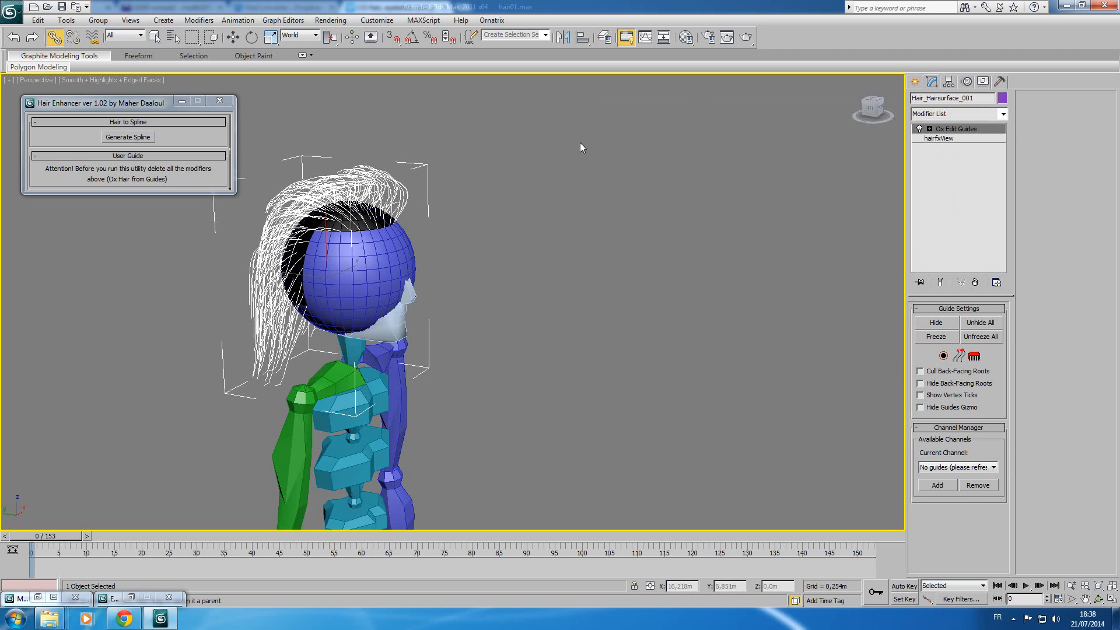
click(974, 113)
drag(1007, 168, 1009, 303)
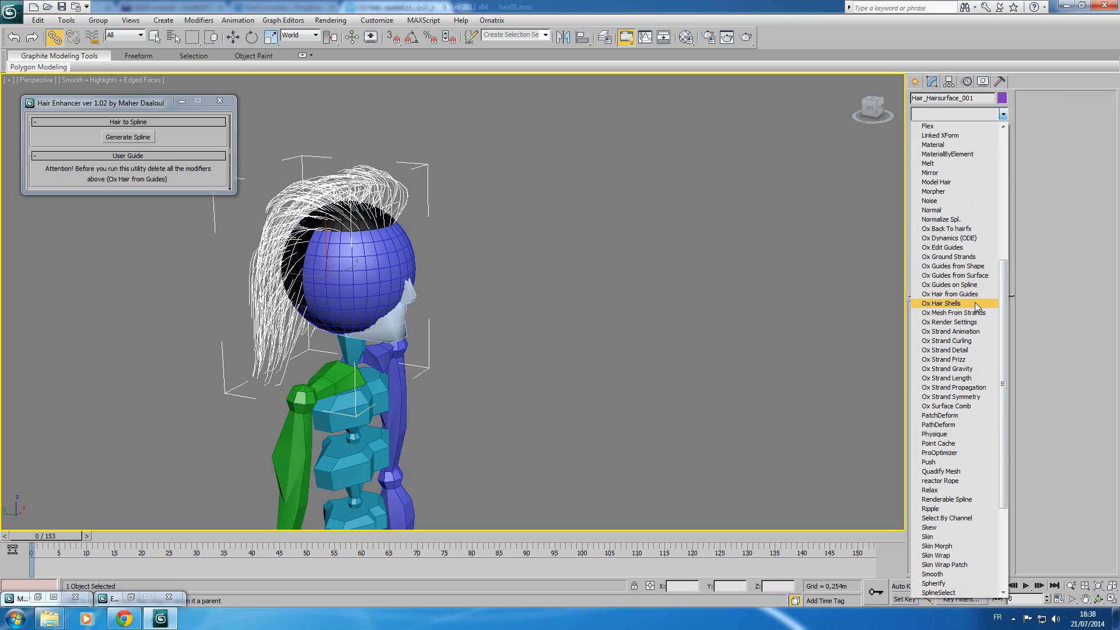
click(965, 294)
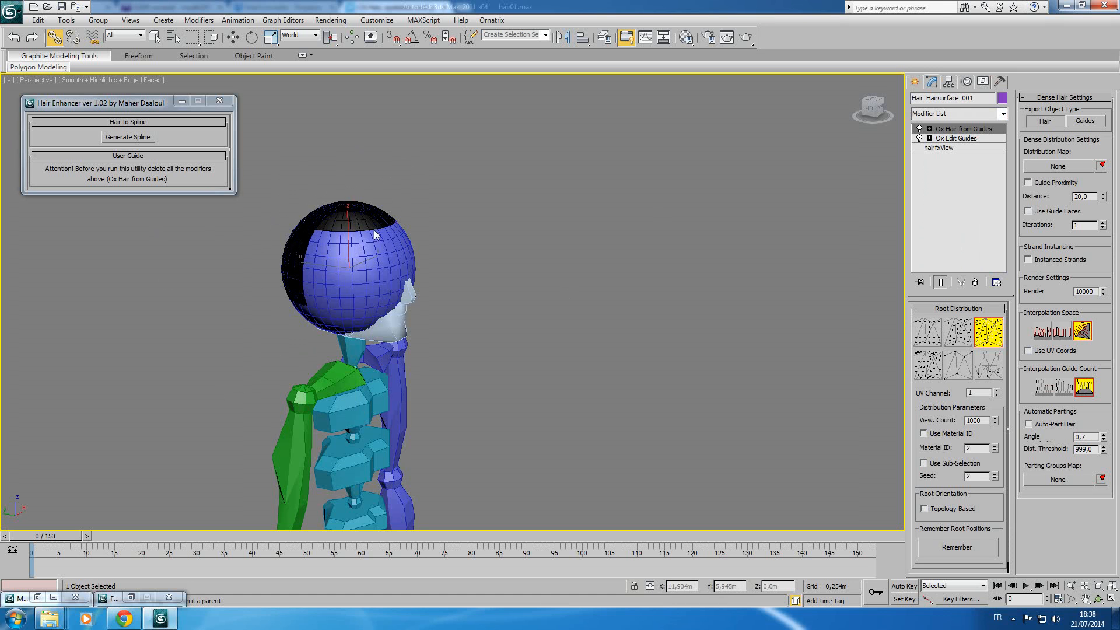
Step: Refresh the hair by raising the hairfx effect's viewport density to 41 and returning it to 40, then minimize the environment window
click(330, 20)
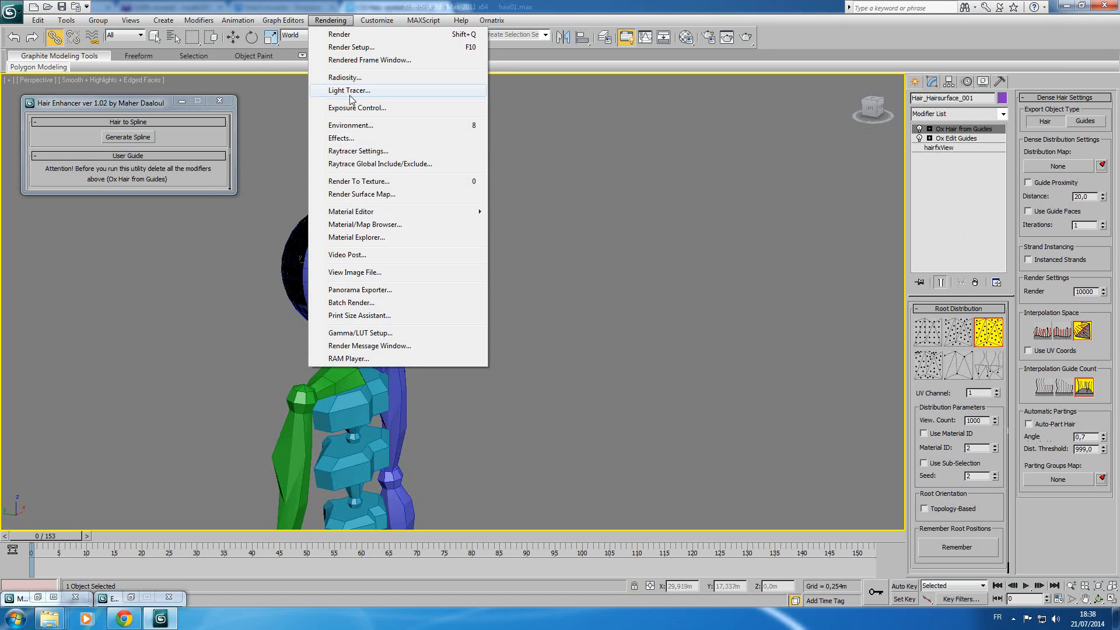
click(353, 128)
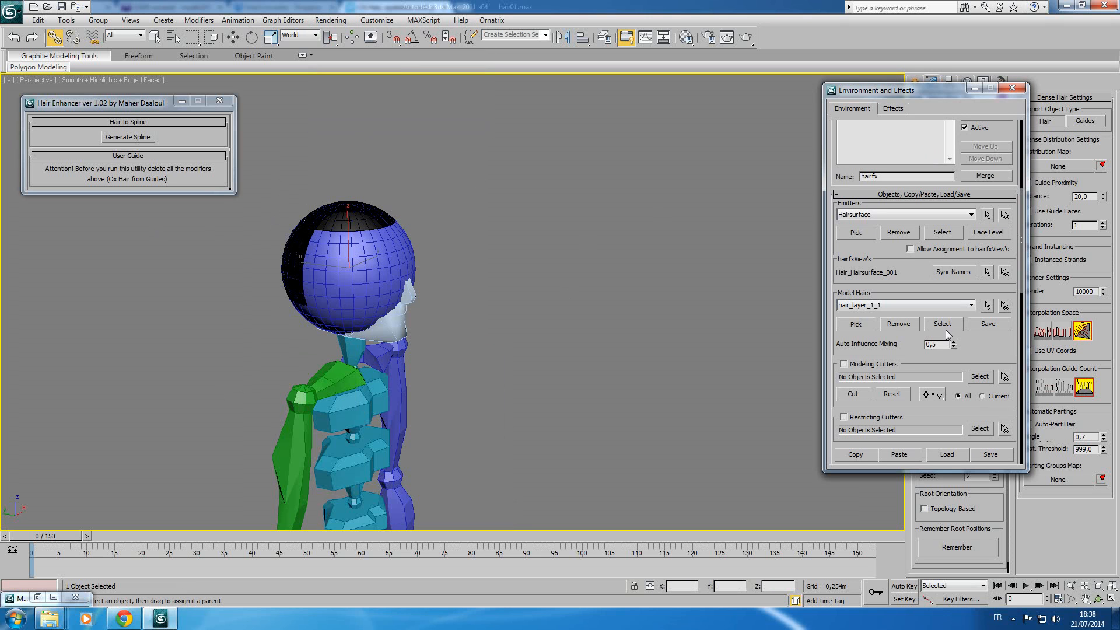
scroll(1012, 352, down, 10)
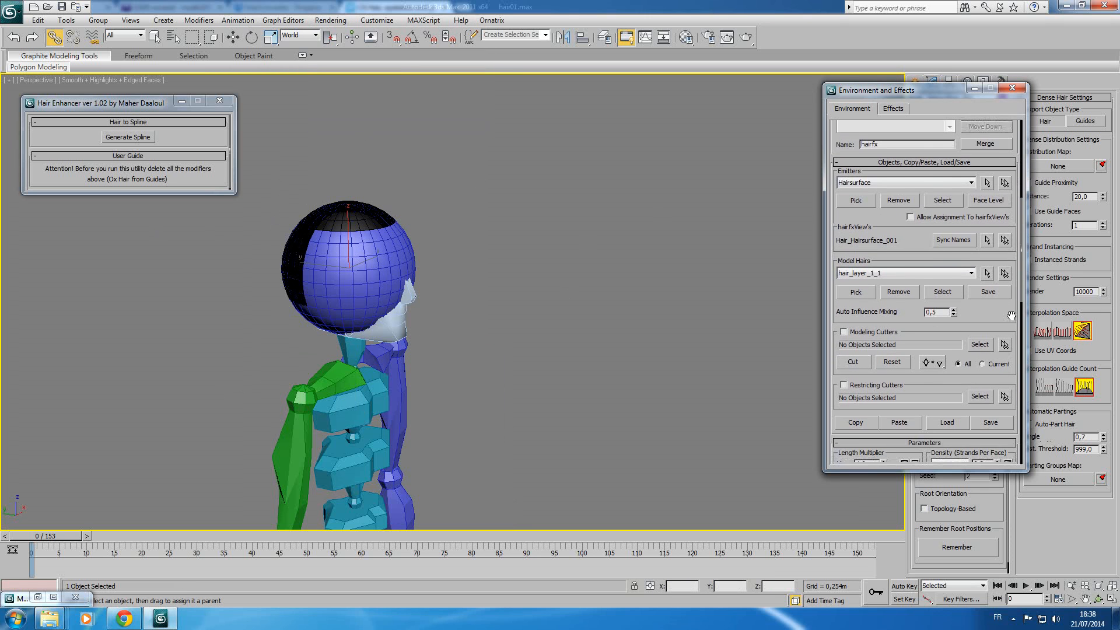
drag(1016, 375, 995, 62)
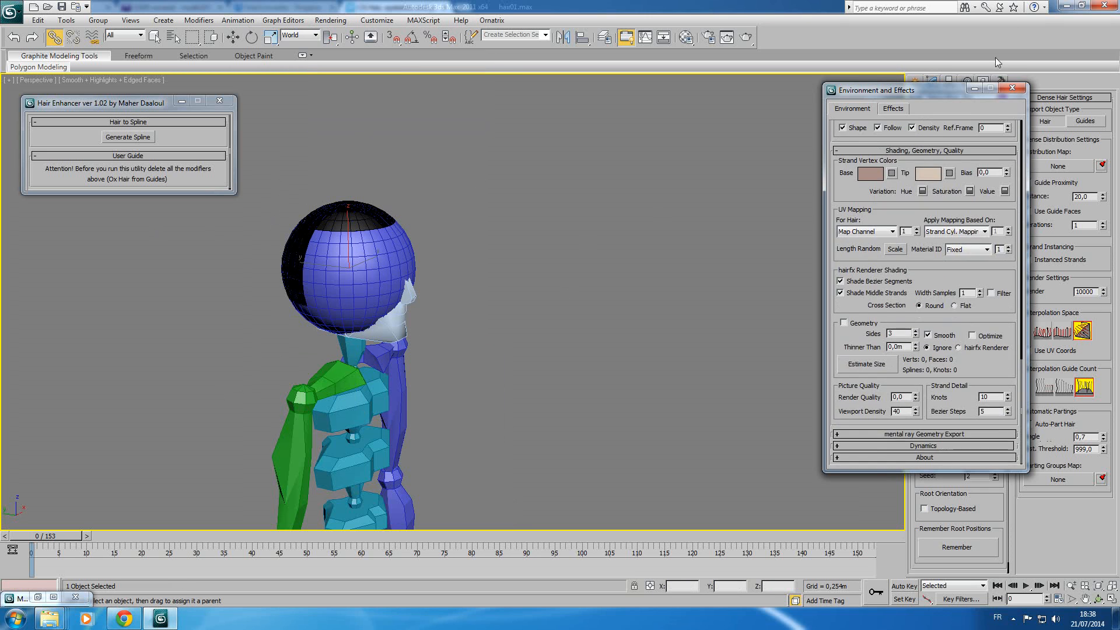
click(915, 410)
click(916, 414)
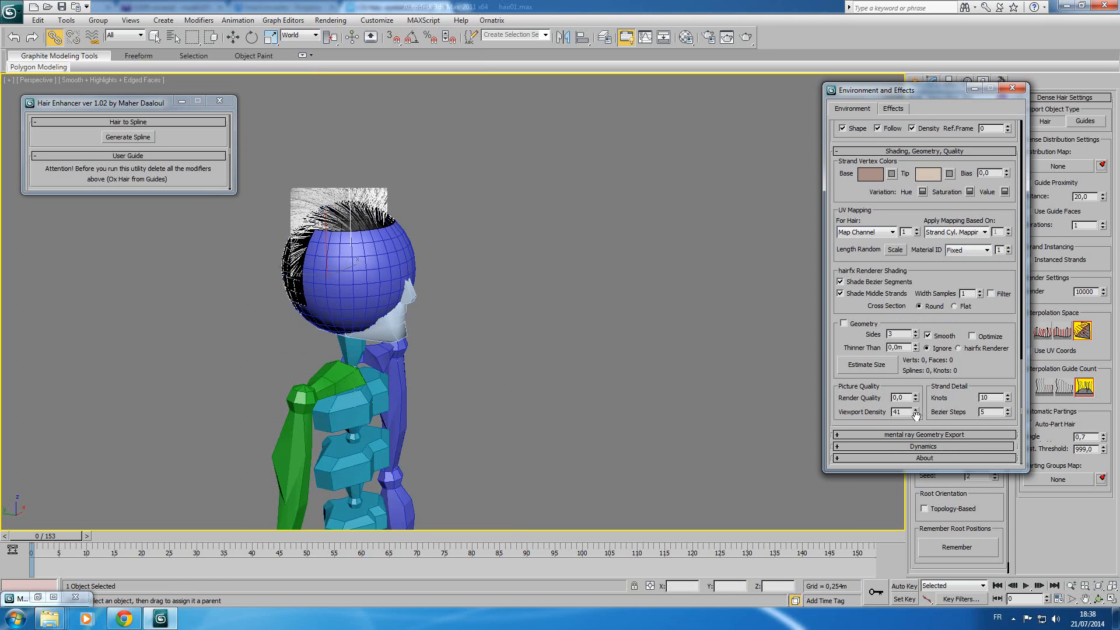
middle_drag(339, 256, 347, 273)
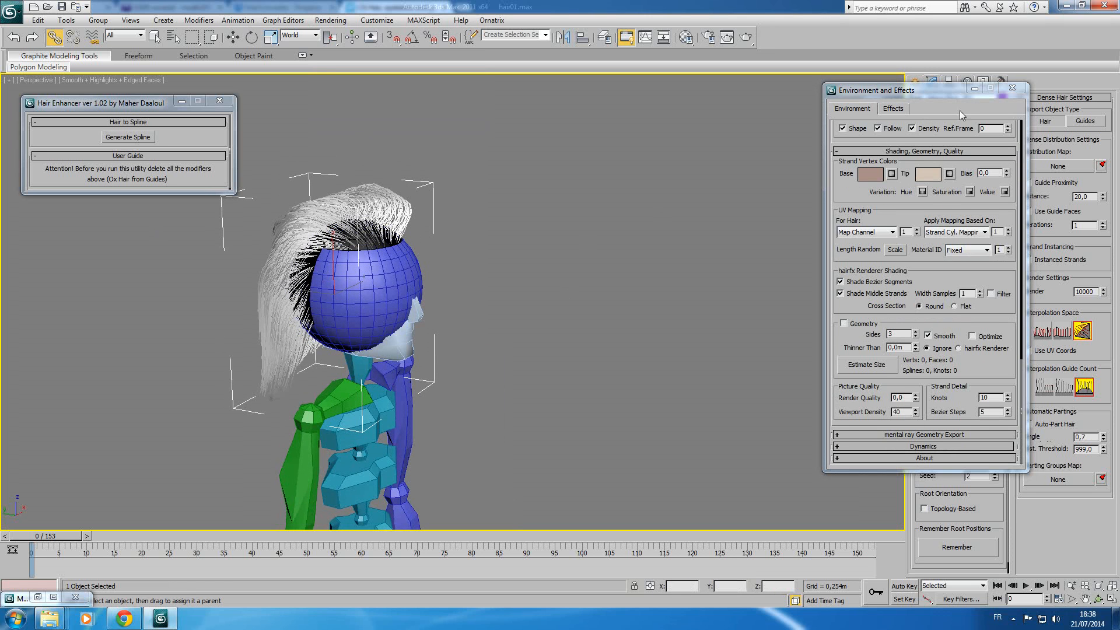
click(974, 90)
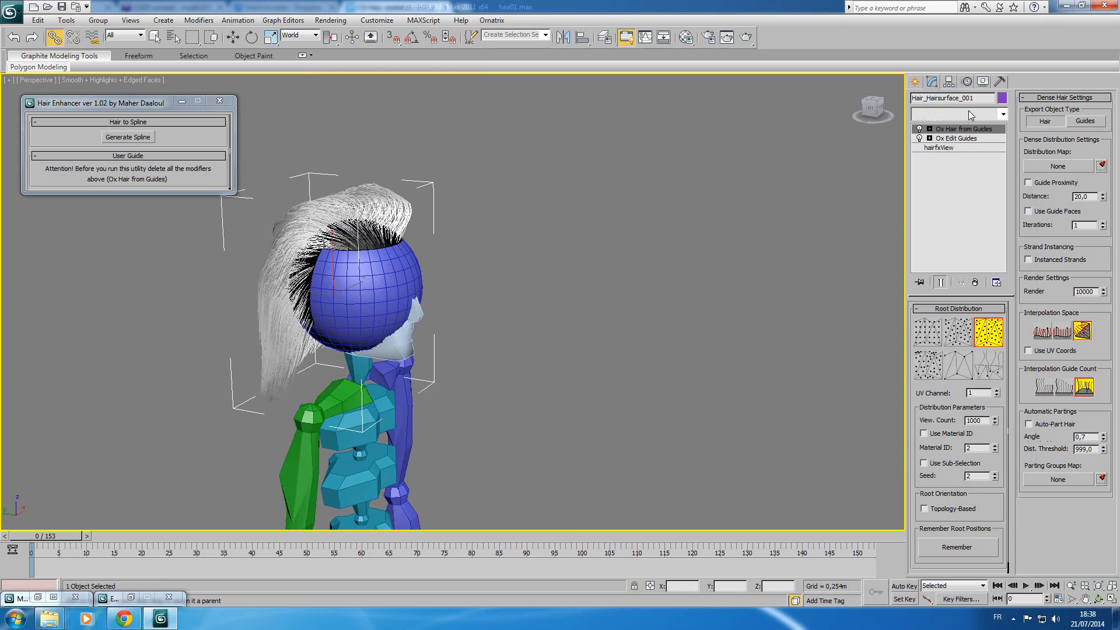
Step: Add the Ox Render Settings and Ox Strand Detail modifiers on top of Ox Hair from Guides
click(973, 114)
drag(1003, 181, 1004, 316)
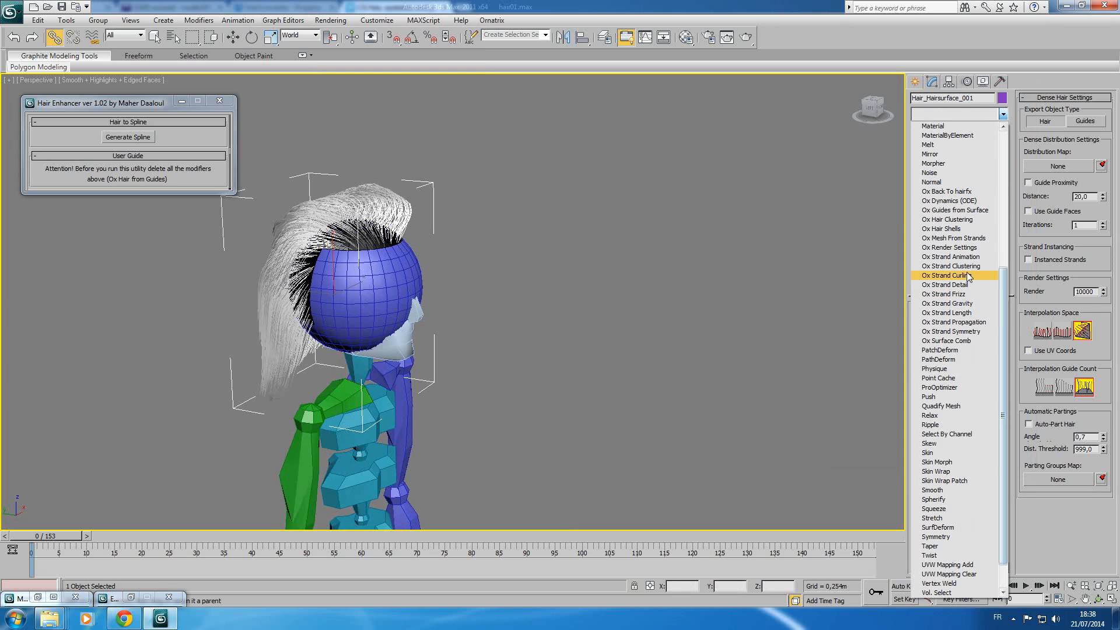
click(949, 247)
click(973, 114)
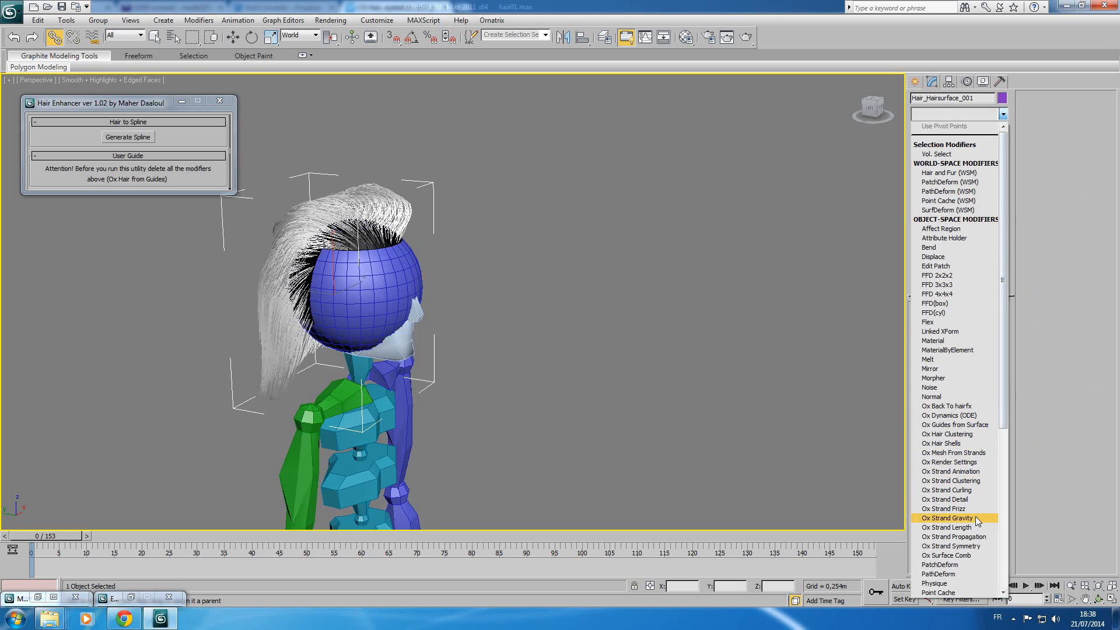
click(946, 499)
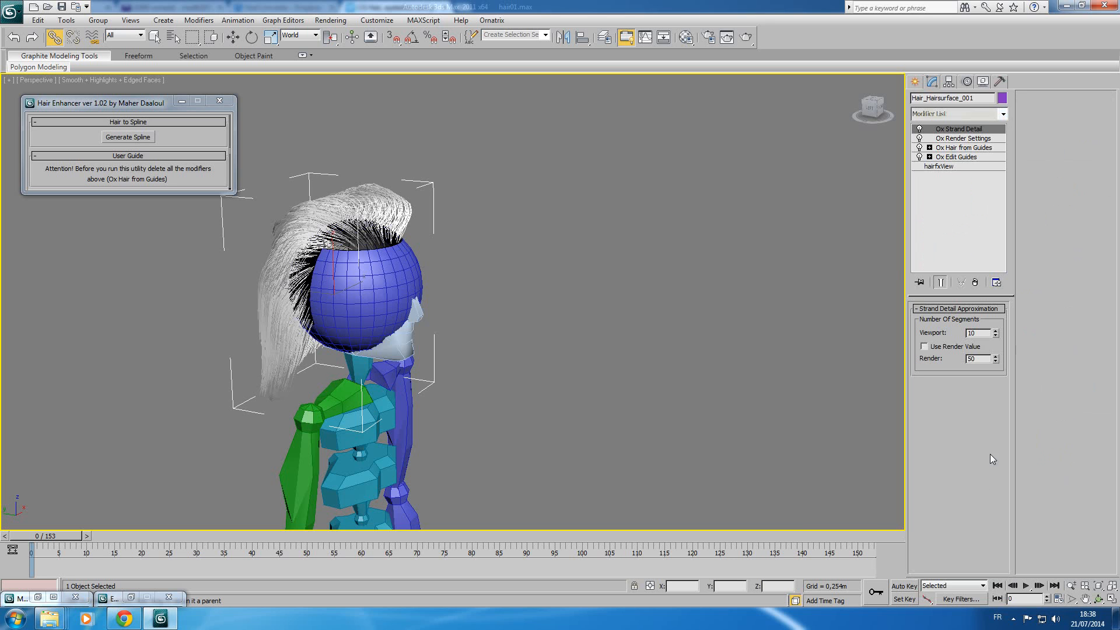
double_click(969, 359)
Step: Add the VRayOrnatrixMod modifier to the top of the Hair_Hairsurface_001 stack
click(971, 113)
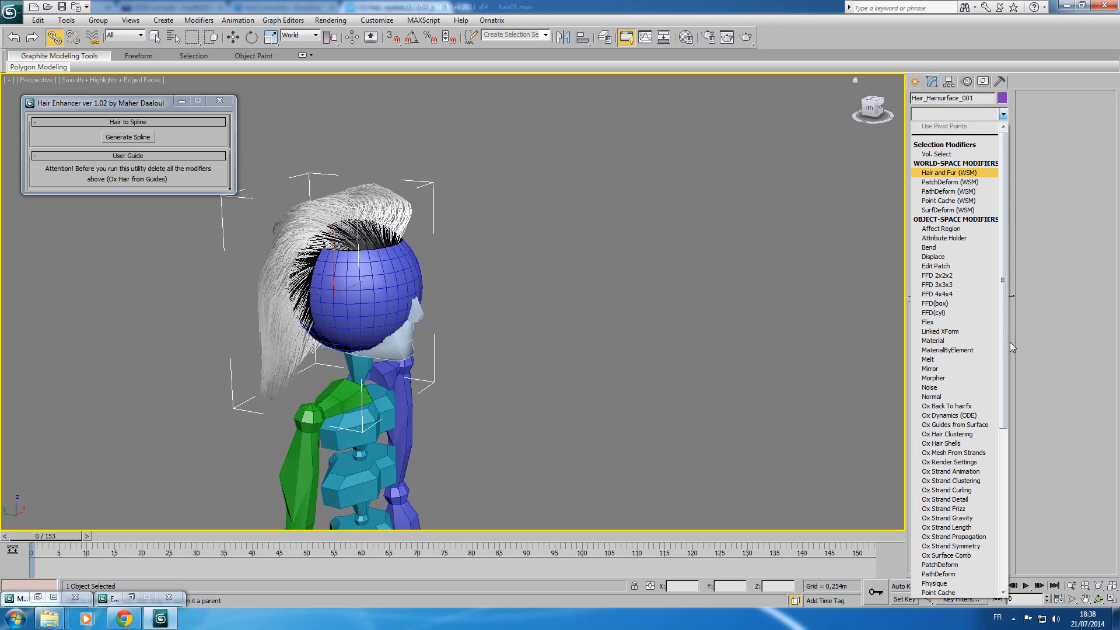
drag(1005, 406, 1004, 441)
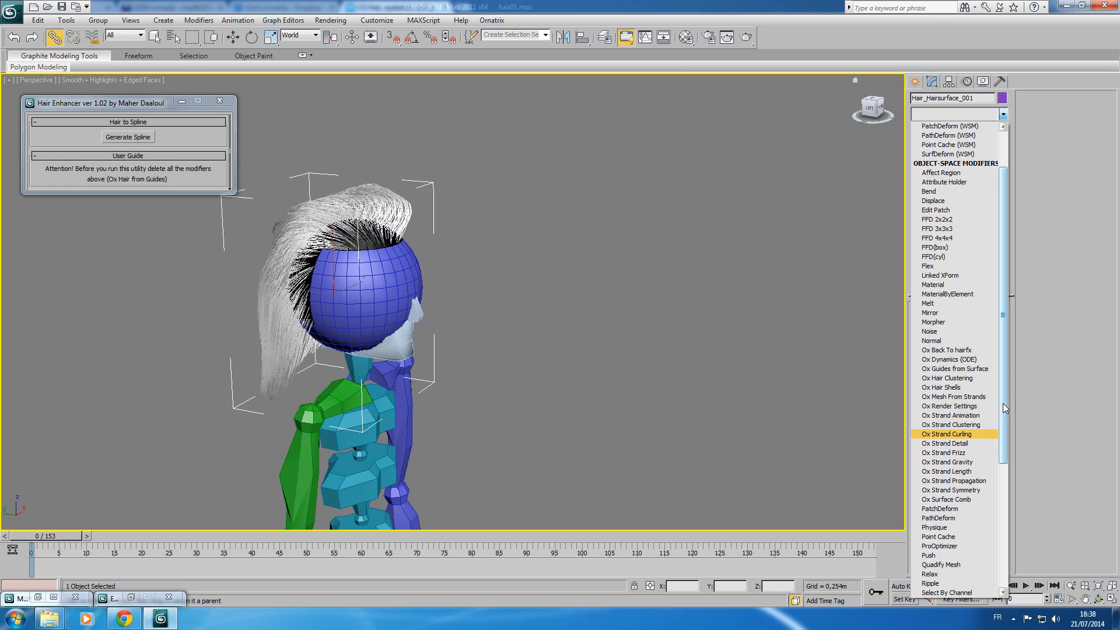
drag(1008, 401, 1008, 524)
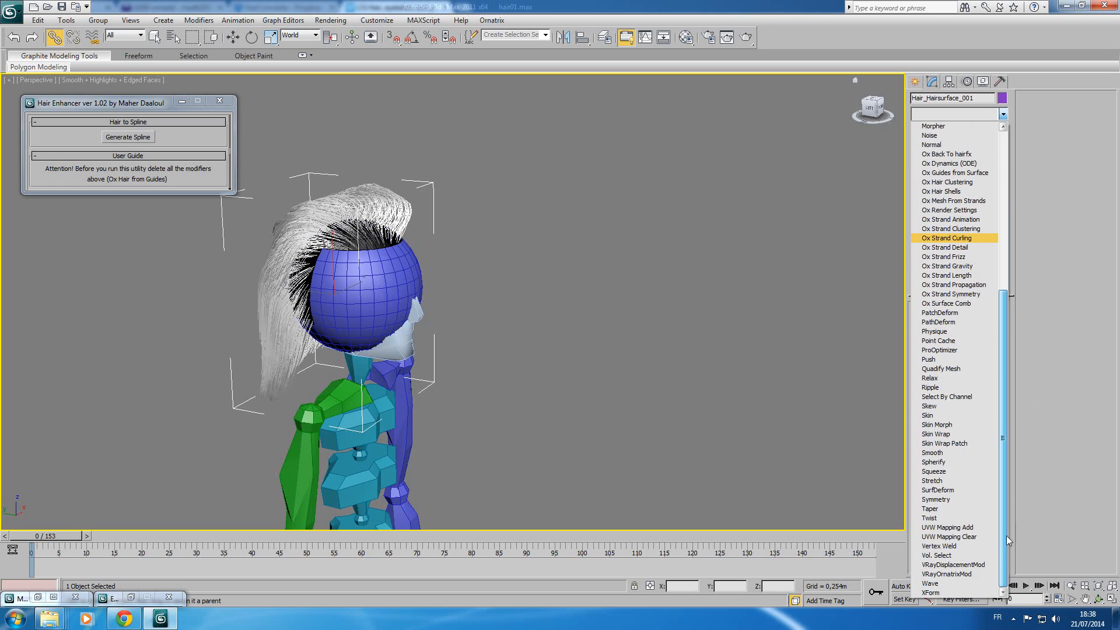
click(947, 574)
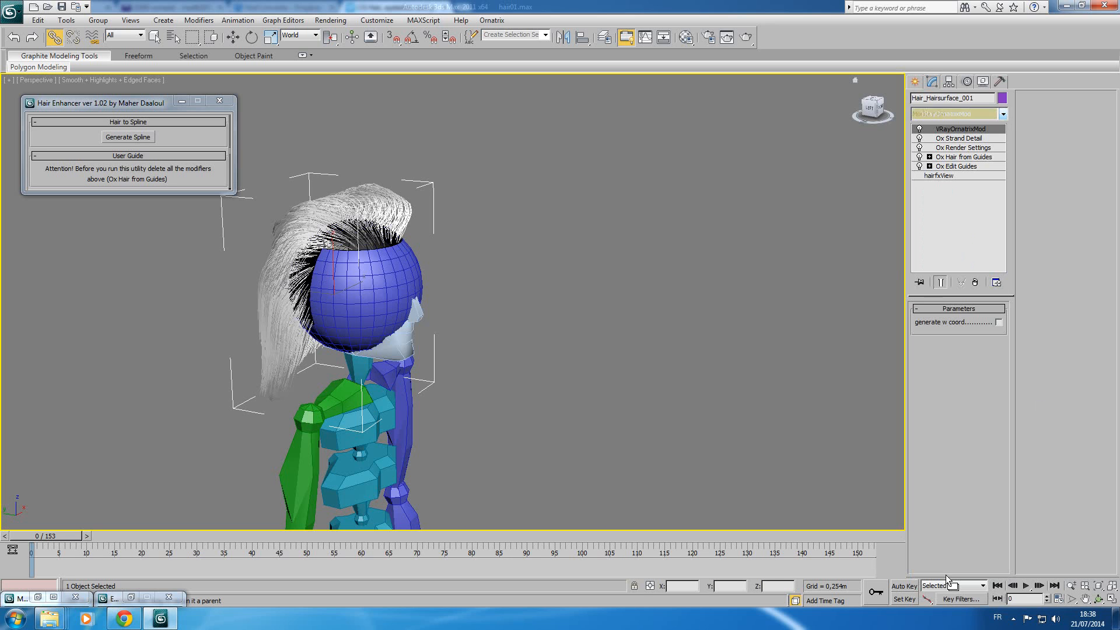
click(951, 114)
click(1037, 223)
Step: Insert an Ox Strand Frizz modifier directly above Ox Edit Guides, then return to VRayOrnatrixMod at the stack's top
click(964, 167)
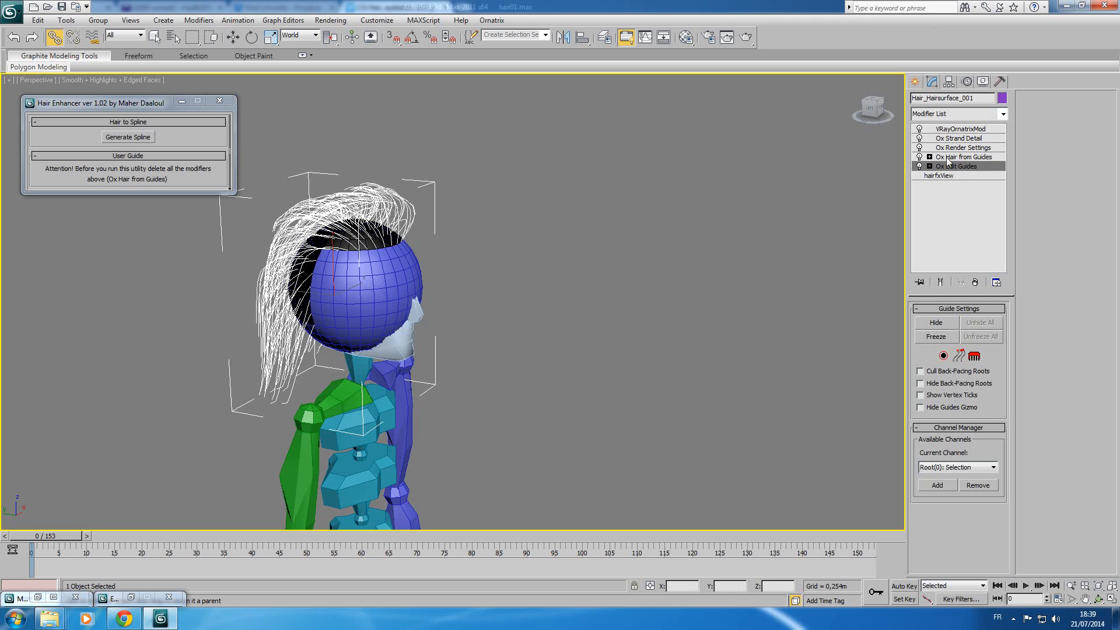
click(984, 114)
scroll(952, 294, down, 15)
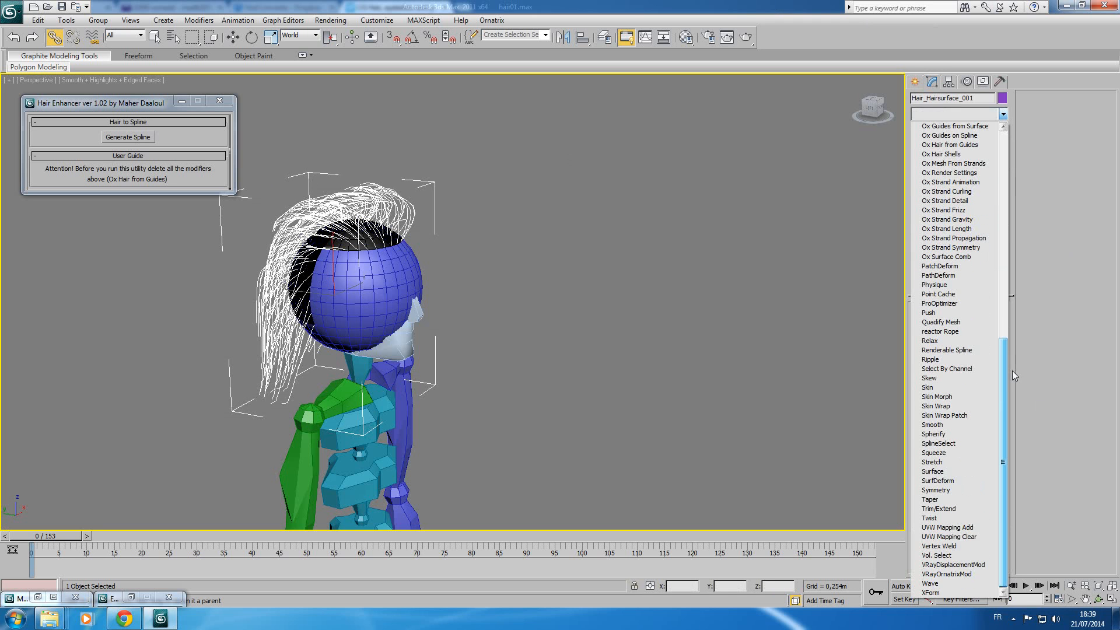
click(952, 295)
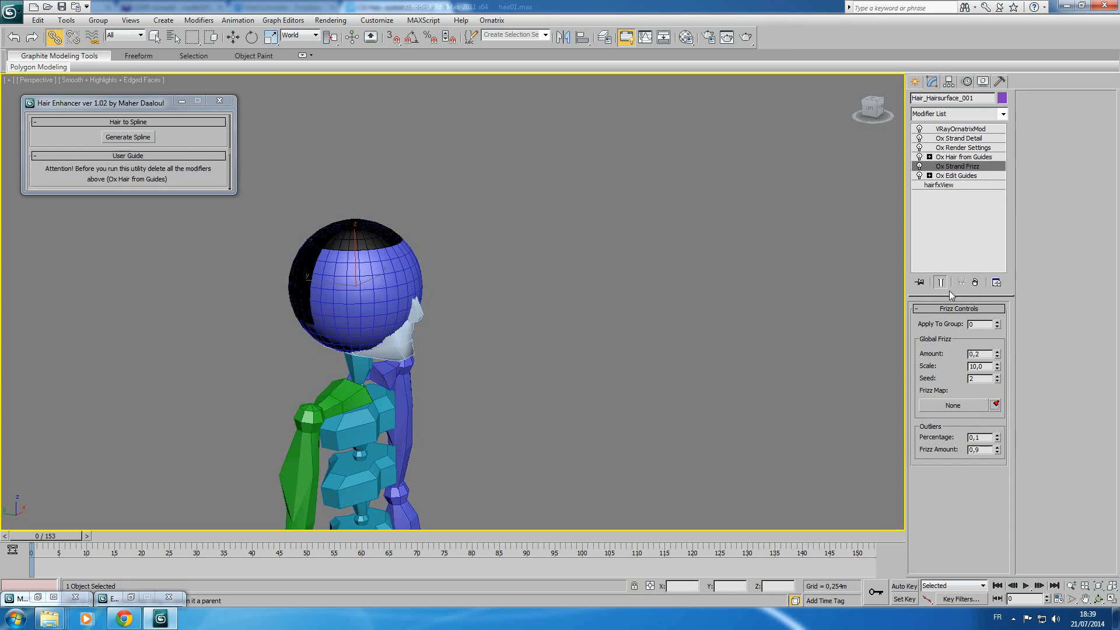
click(960, 128)
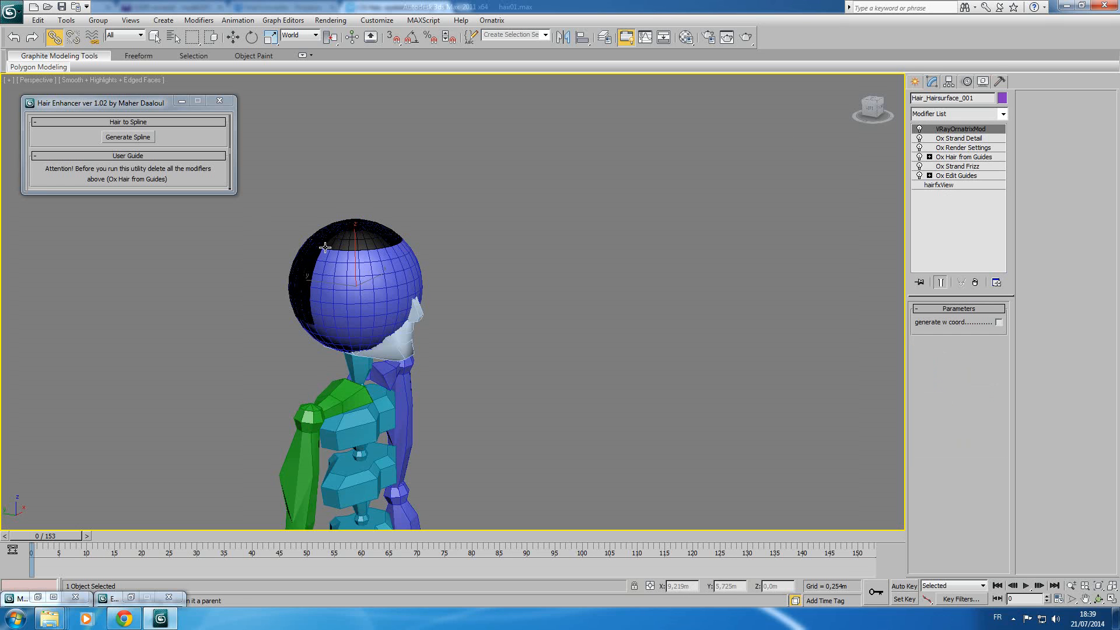
Step: Refresh the hair display using the hairfx effect's viewport density, keeping it at 40, then minimize the environment window
click(329, 20)
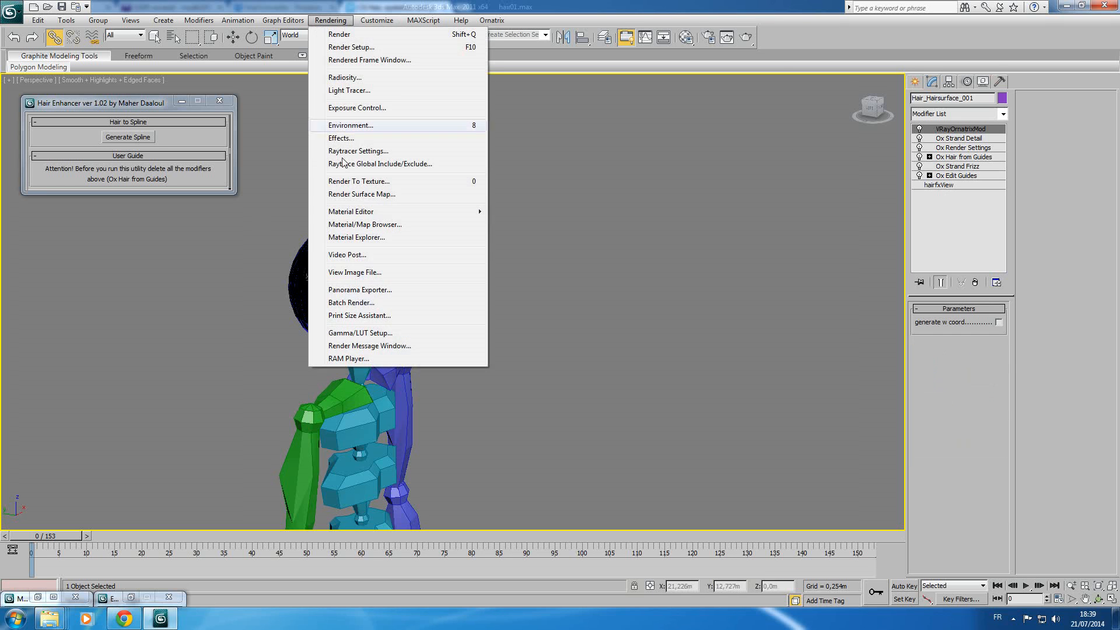
click(353, 128)
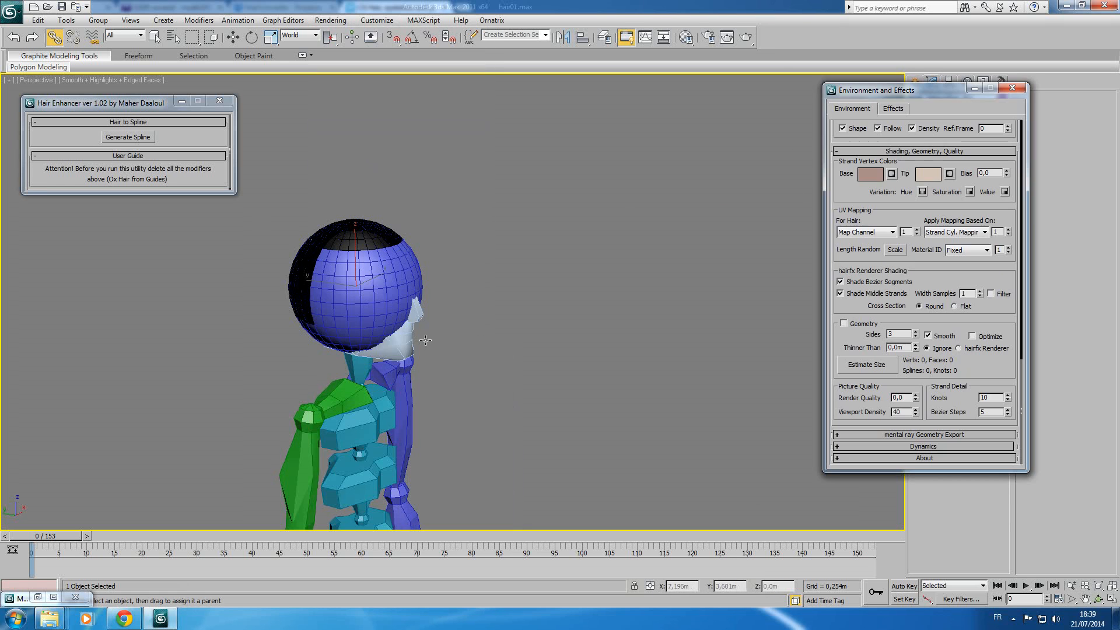
click(916, 410)
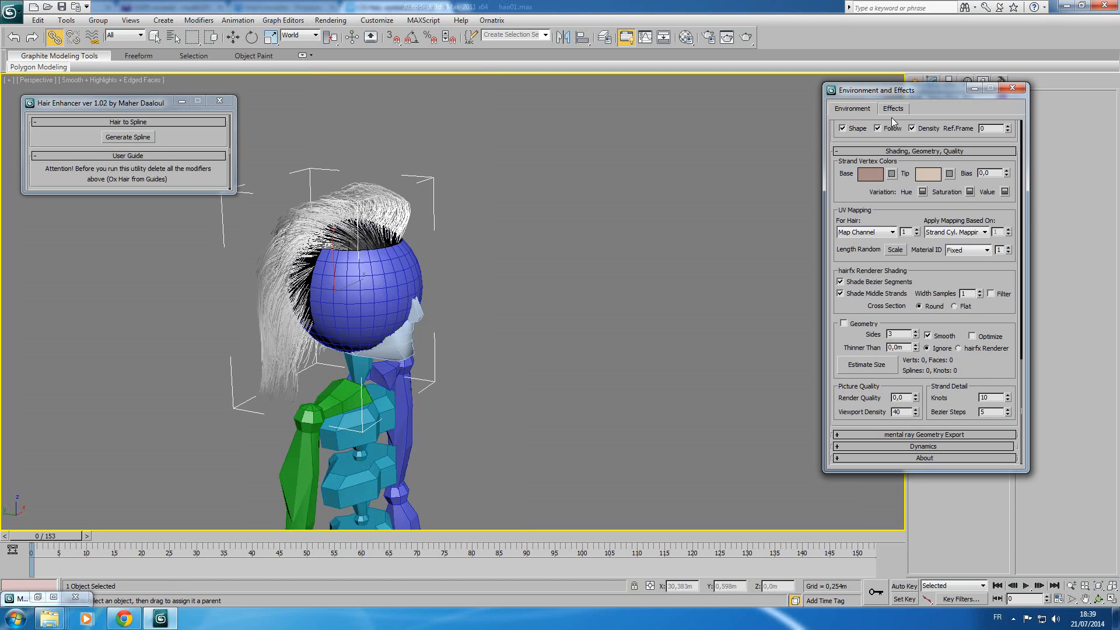
click(974, 90)
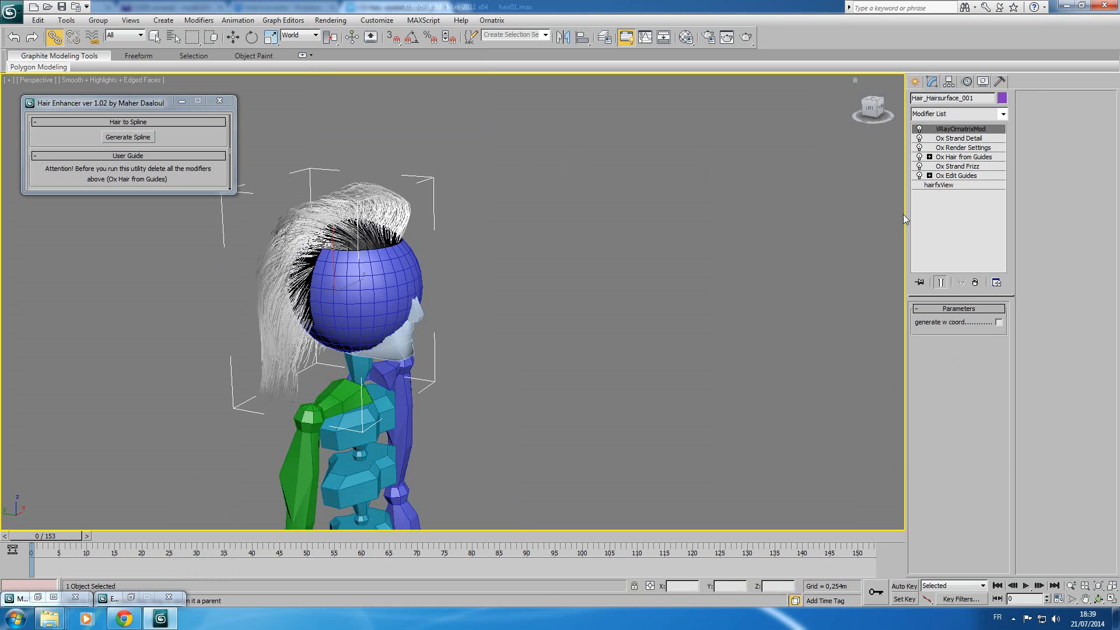
Step: Review the Ox Strand Frizz settings, return to VRayOrnatrixMod, and close the Hair Enhancer window
click(968, 166)
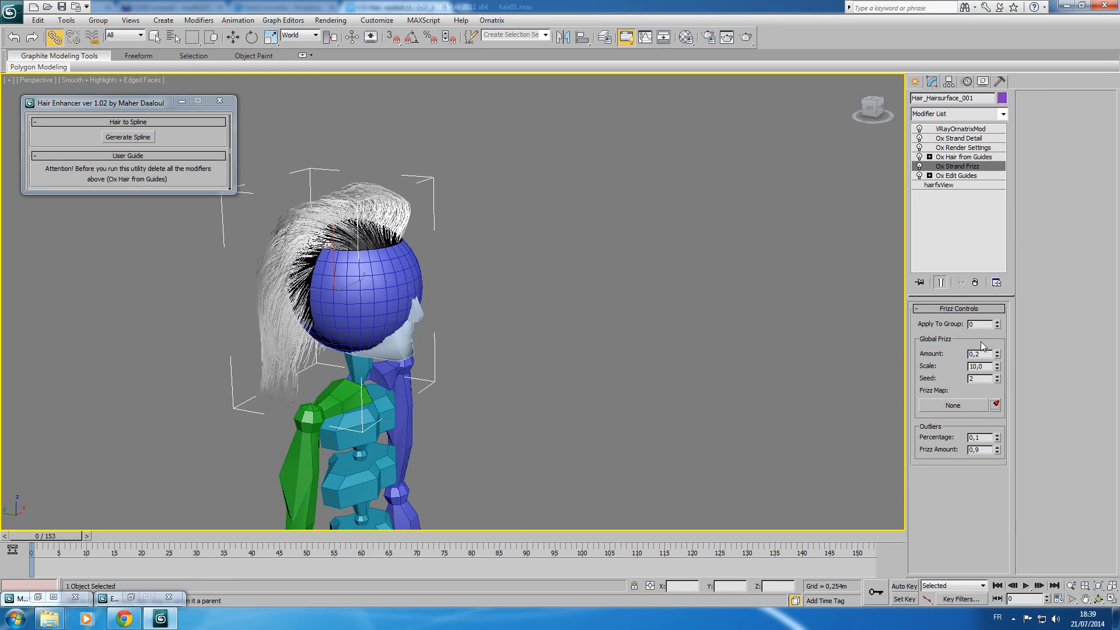
click(959, 129)
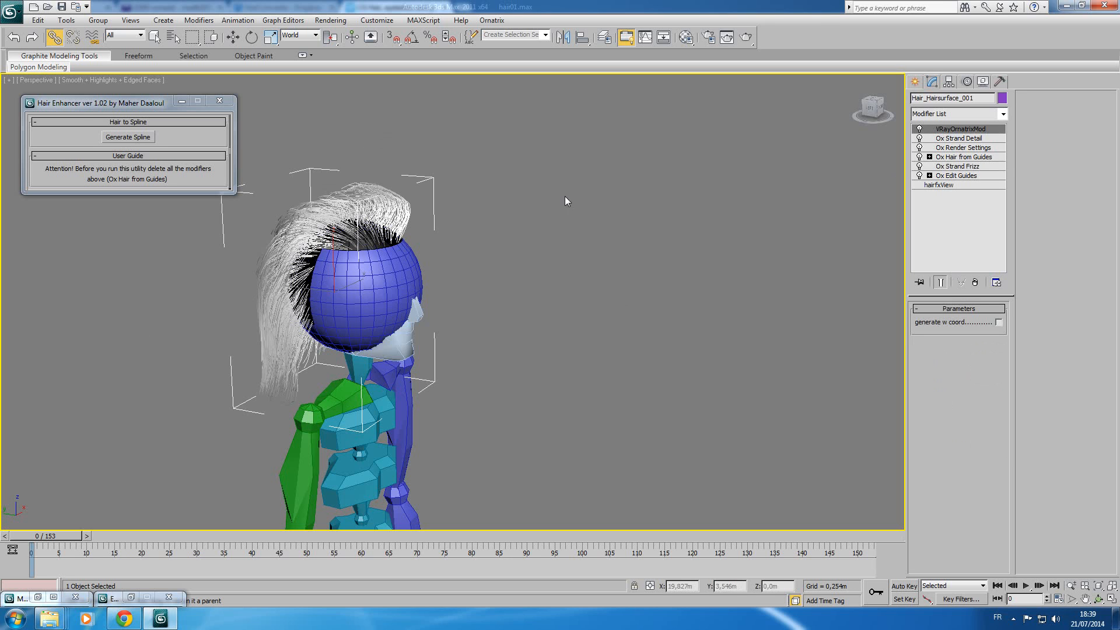
mouse_move(131, 108)
mouse_down()
mouse_move(117, 109)
mouse_move(138, 120)
mouse_up()
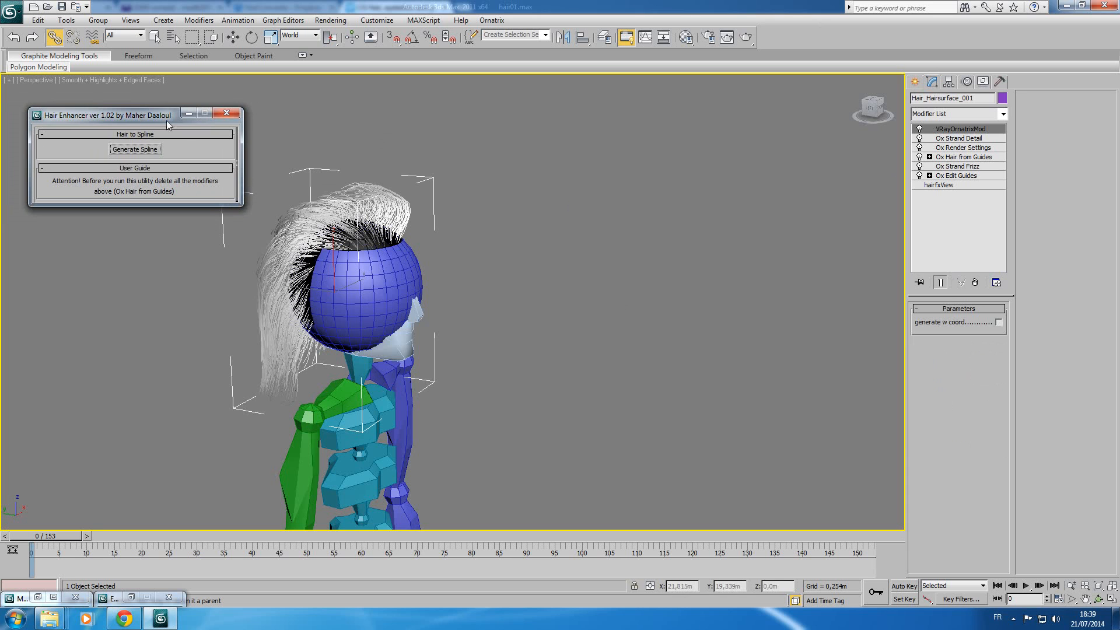
click(226, 114)
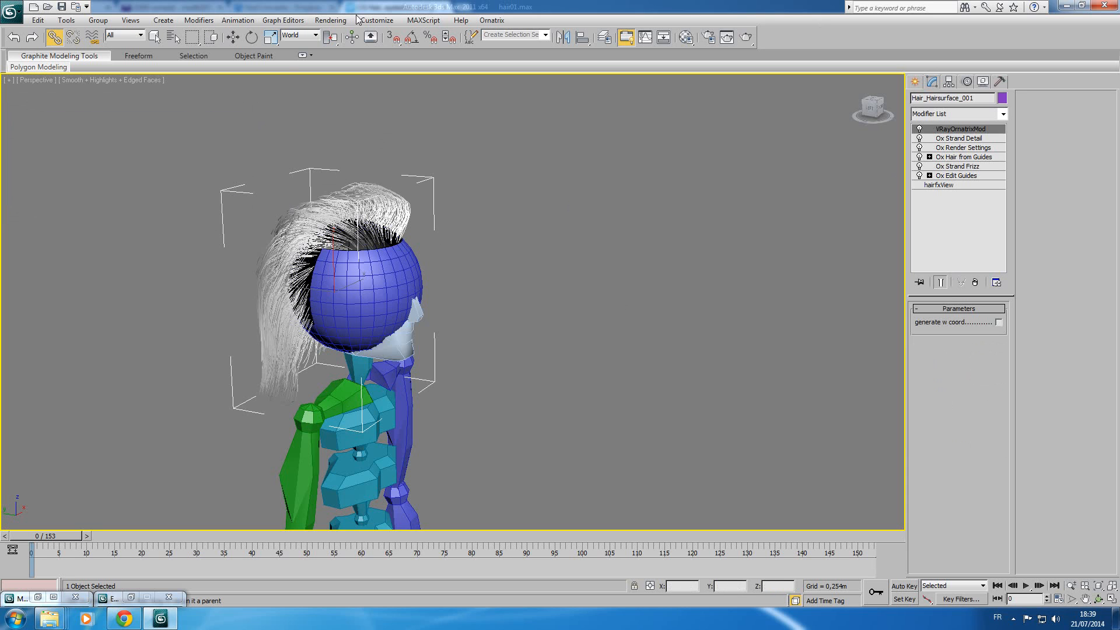
click(331, 20)
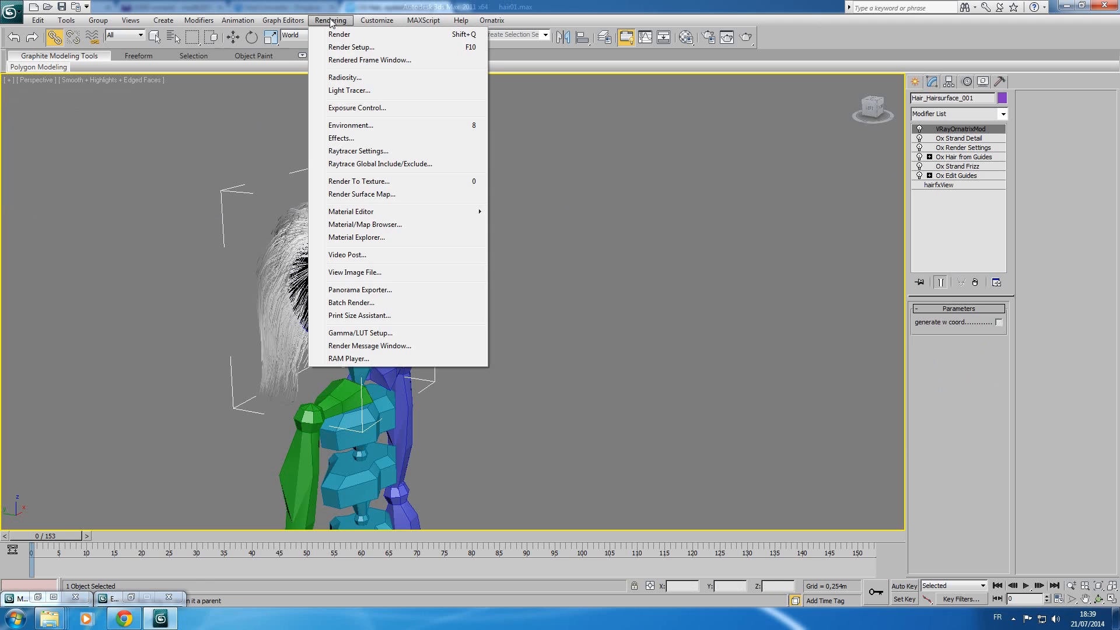
click(454, 5)
Step: Select the biped's Bip001 Spine1 bone and display its motion parameters
scroll(452, 322, down, 3)
click(405, 381)
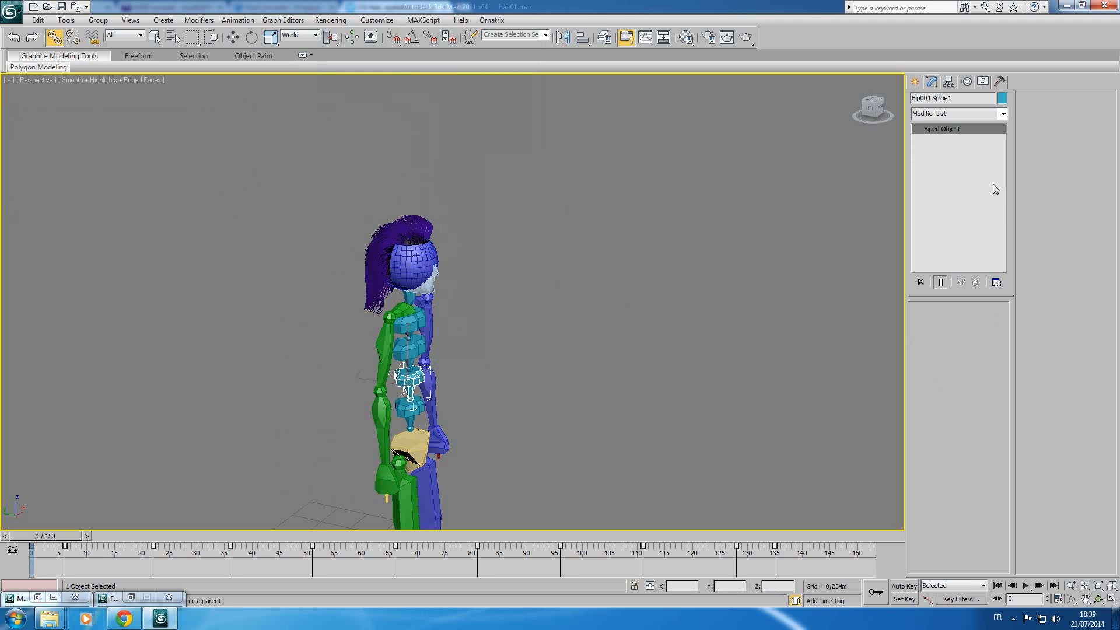
click(967, 83)
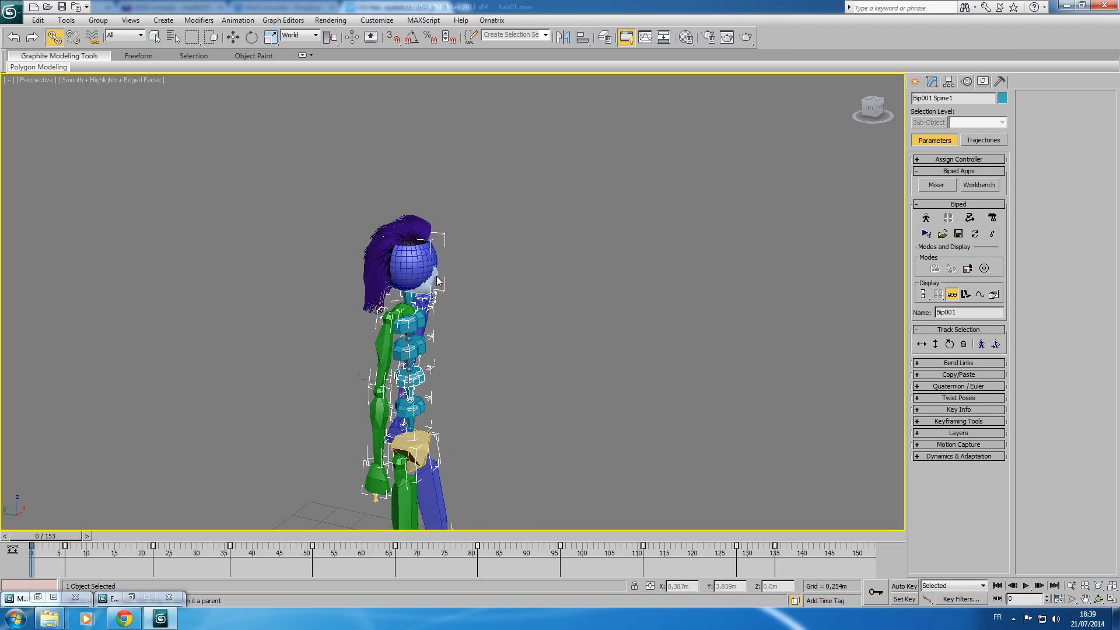
Step: Restore the environment and effects window and expand the hairfx effect's Dynamics settings
middle_drag(428, 281, 371, 227)
click(328, 20)
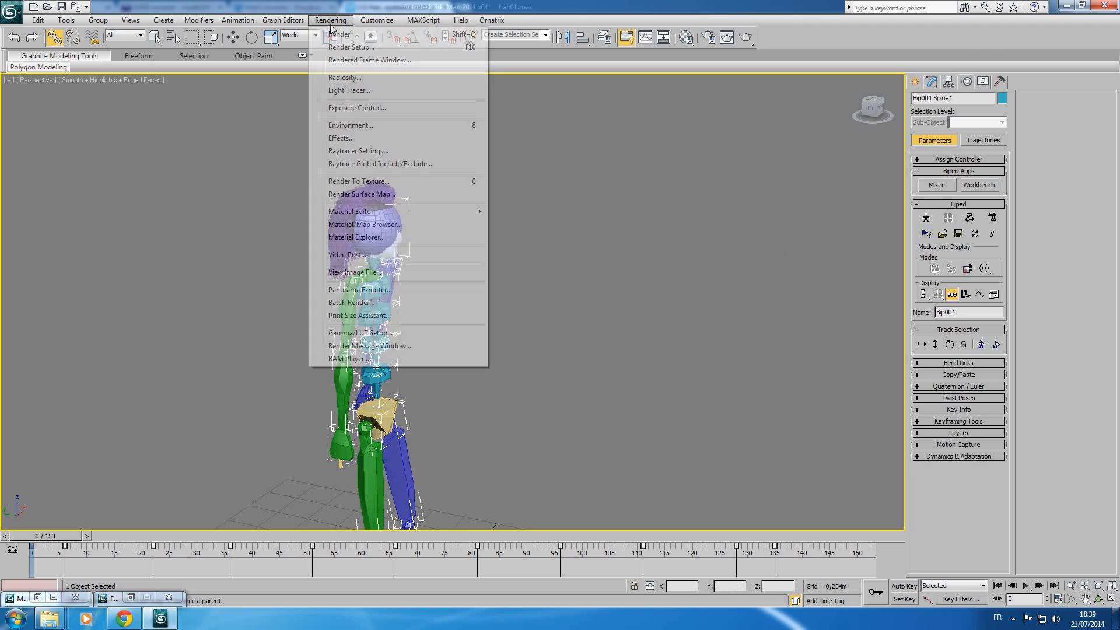
click(357, 138)
click(951, 446)
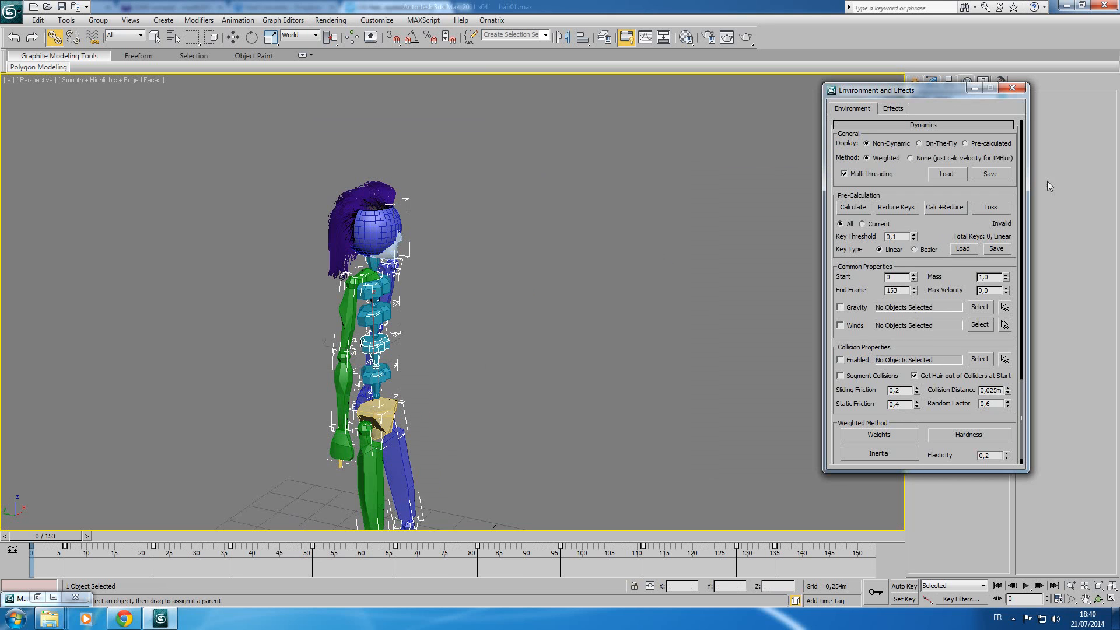
Step: Hold the scene and pre-calculate the hairfx dynamics for frames 0 to 153
click(38, 20)
click(45, 66)
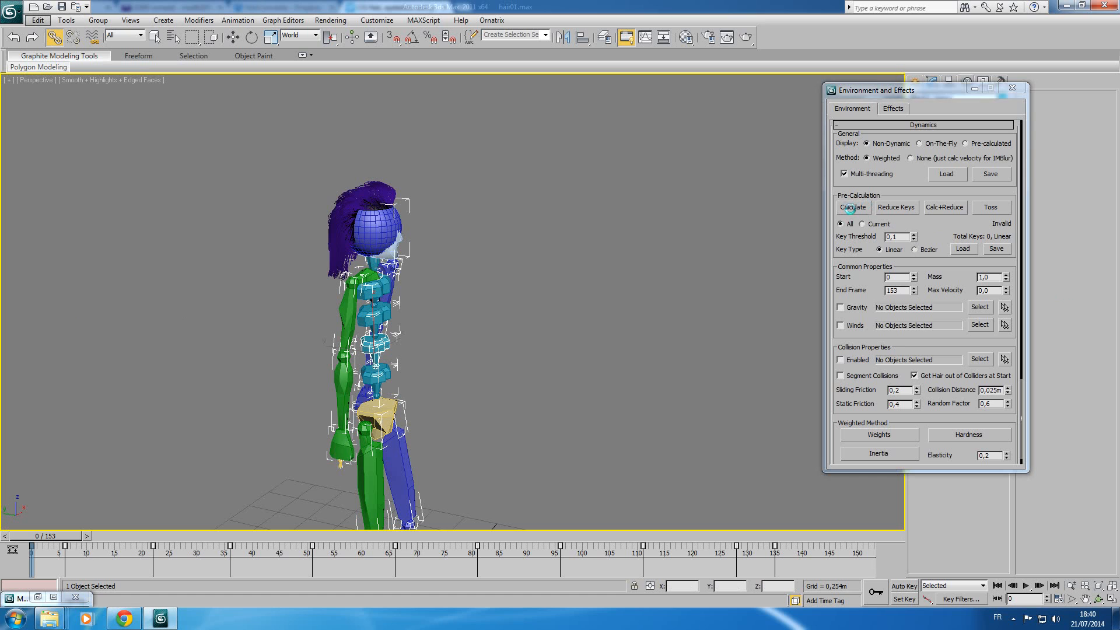
click(853, 207)
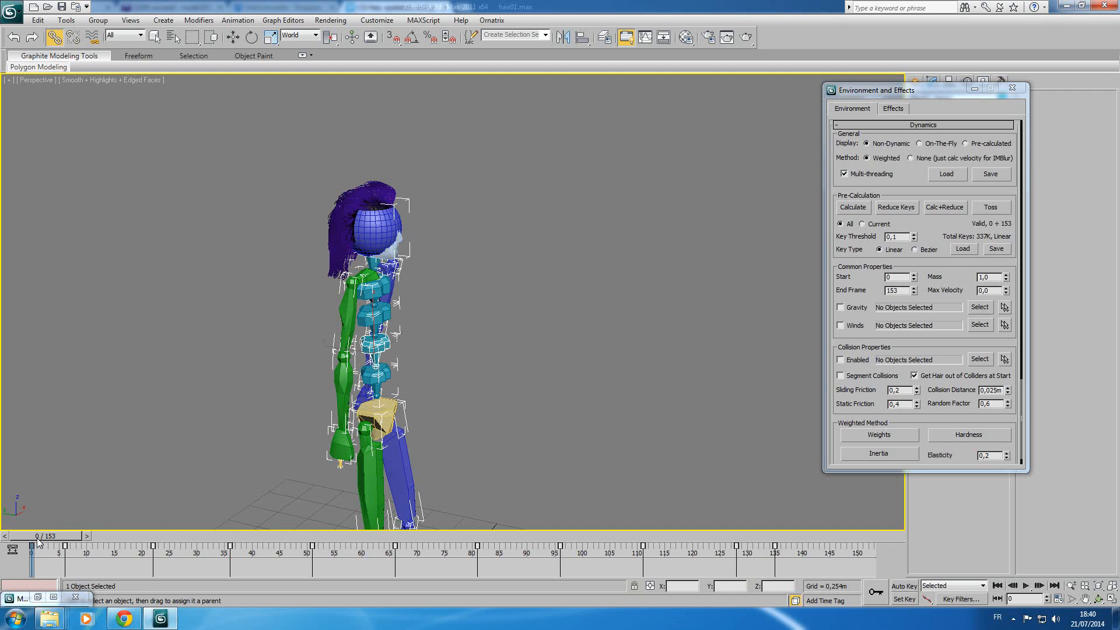
Step: Generate an animated viewport preview of the biped and return the timeline to frame 0
mouse_move(26, 536)
mouse_down()
mouse_move(187, 539)
mouse_move(159, 556)
mouse_move(210, 555)
mouse_move(26, 551)
mouse_up()
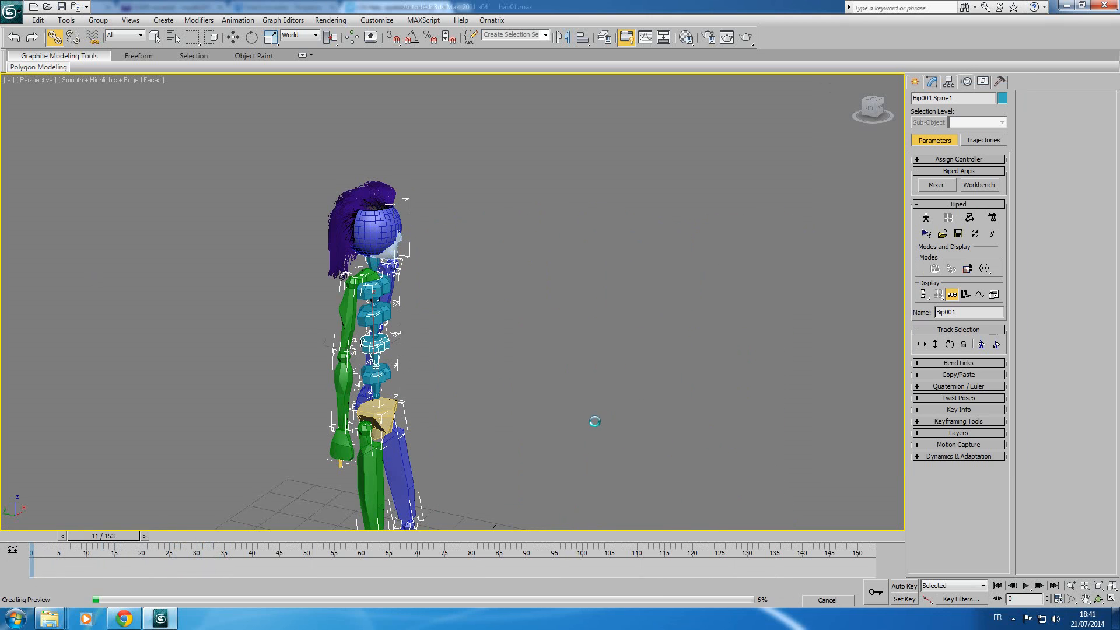
mouse_move(47, 536)
mouse_down()
mouse_move(887, 533)
mouse_move(35, 535)
mouse_up()
Step: Turn on In Place Mode for the biped and frame its head and hair closely in the perspective viewport
scroll(496, 368, up, 3)
middle_drag(398, 379, 471, 360)
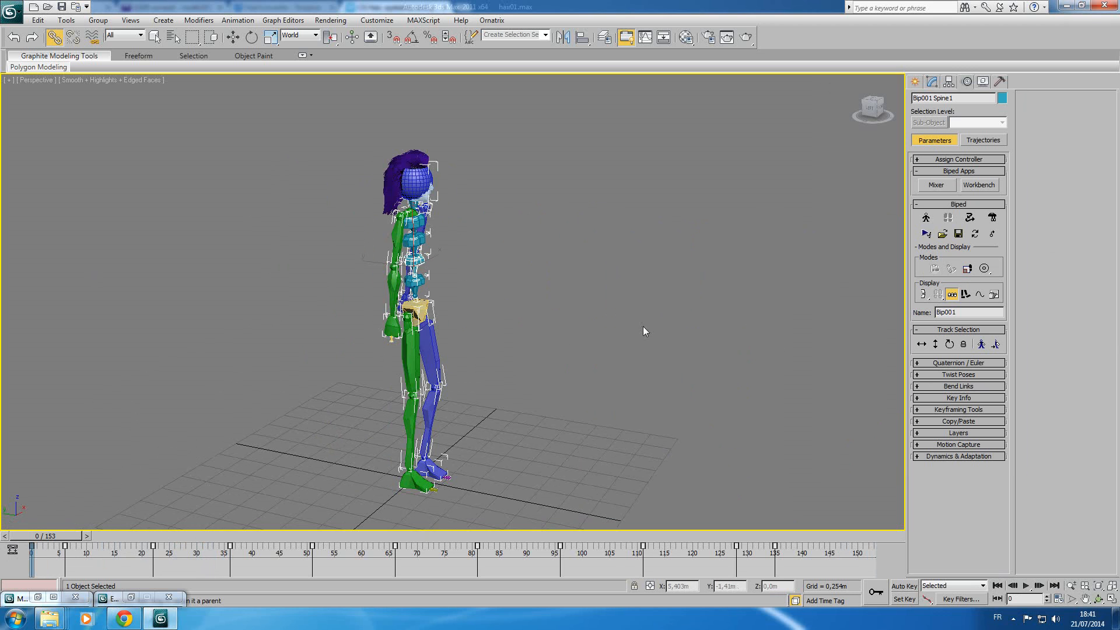
middle_drag(750, 331, 352, 344)
scroll(444, 367, down, 5)
middle_drag(570, 391, 449, 362)
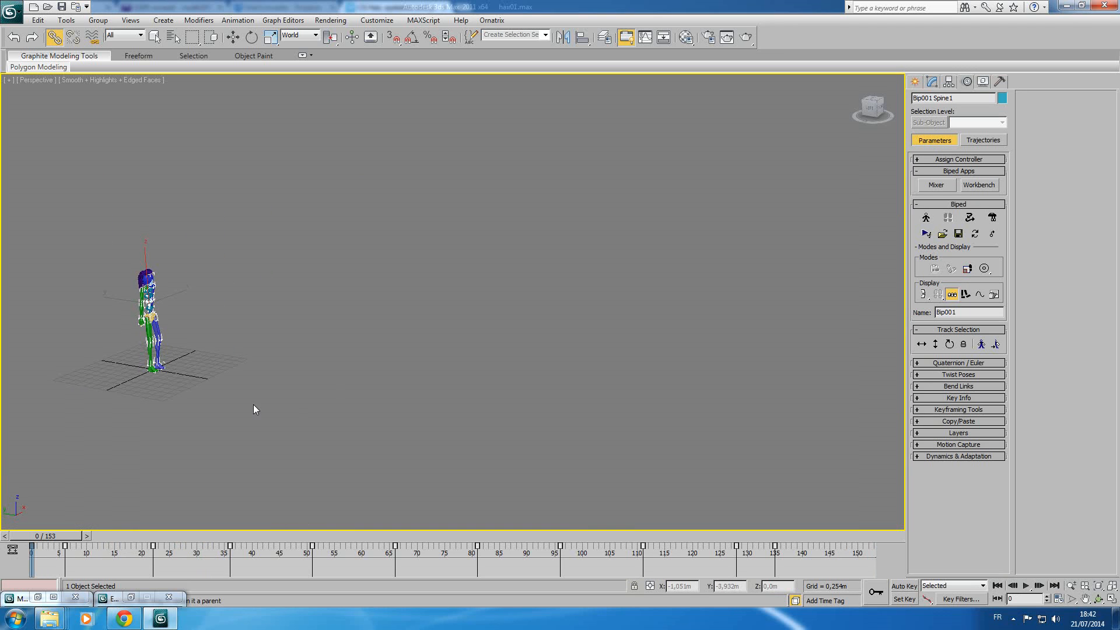
middle_drag(207, 366, 441, 390)
scroll(441, 390, up, 7)
middle_drag(397, 232, 325, 182)
scroll(422, 203, up, 1)
middle_drag(424, 205, 471, 278)
scroll(425, 315, up, 4)
scroll(470, 278, down, 2)
middle_drag(457, 315, 444, 273)
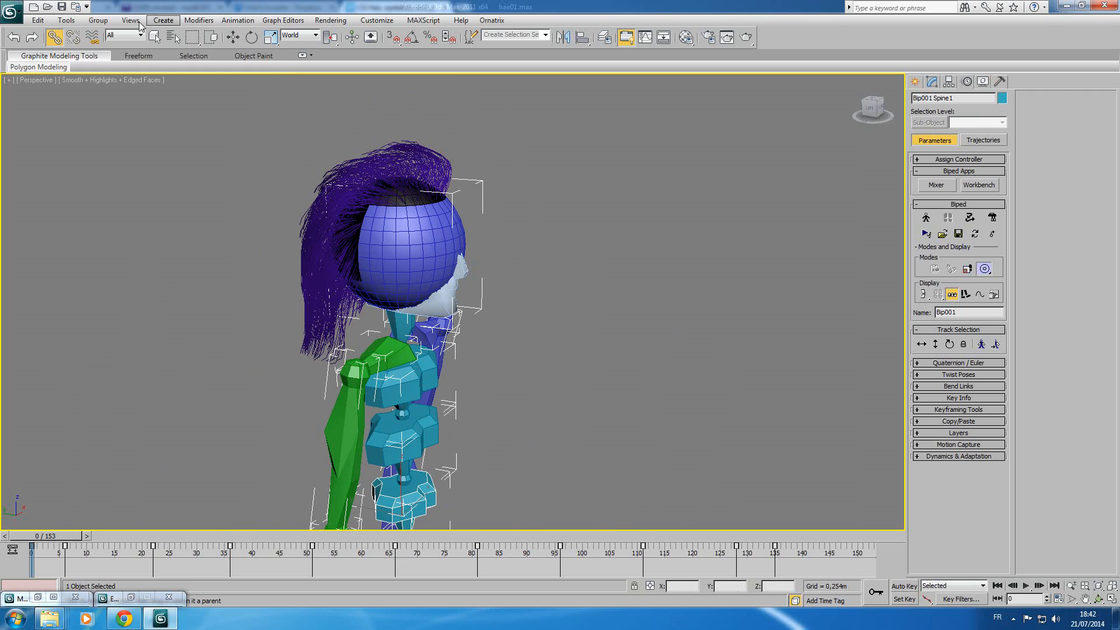
Step: Create an animated sequence file from the perspective viewport to preview the hair during the walk
click(66, 20)
mouse_move(122, 332)
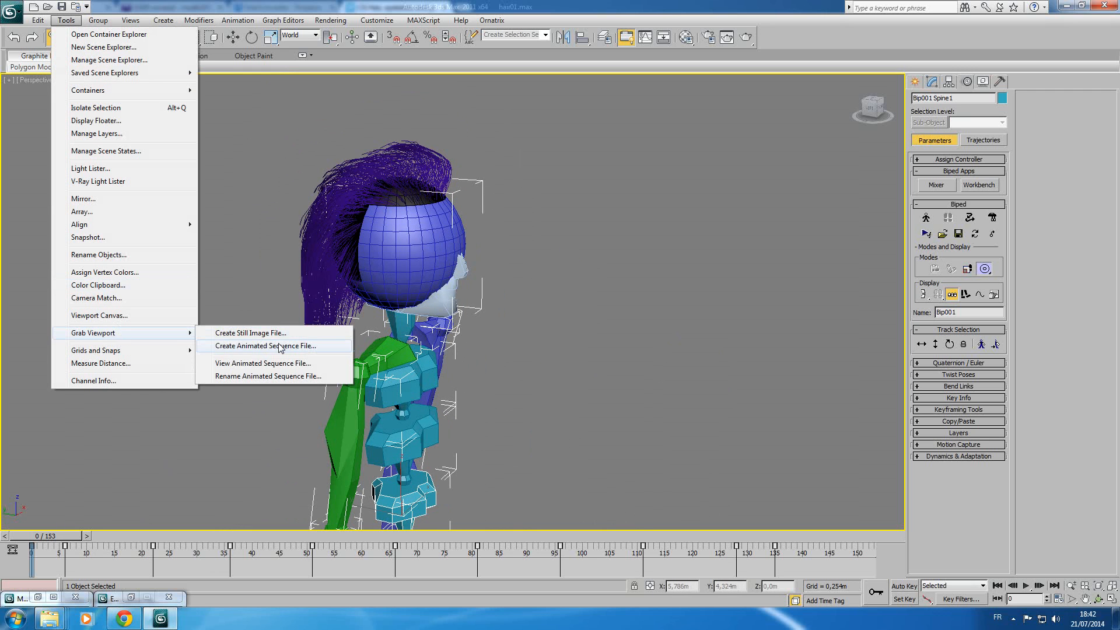
click(251, 345)
click(604, 428)
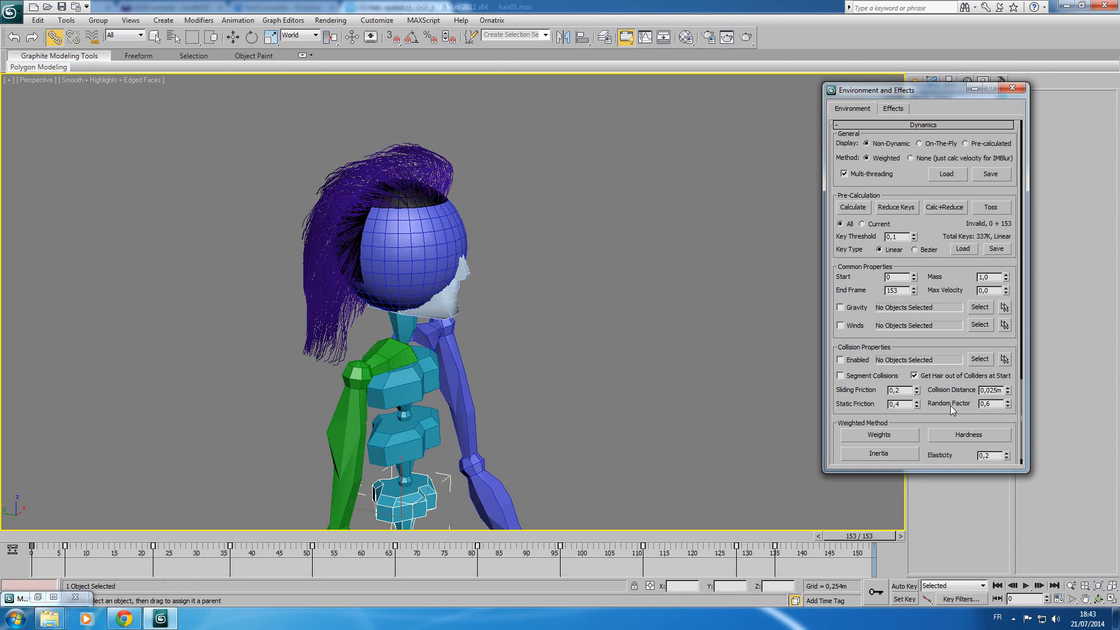
Step: Set the hairfx dynamics mass to 10, the collision random factor to 0.1 and the elasticity to 0.02
click(970, 378)
double_click(995, 277)
text(10)
key(Return)
text(0)
Step: Shape the Hardness Along Length curve from about 0.8 at the root to 0.026 at the tip, adding mid knots including 0.045 at 0.667
click(969, 435)
drag(381, 345, 380, 298)
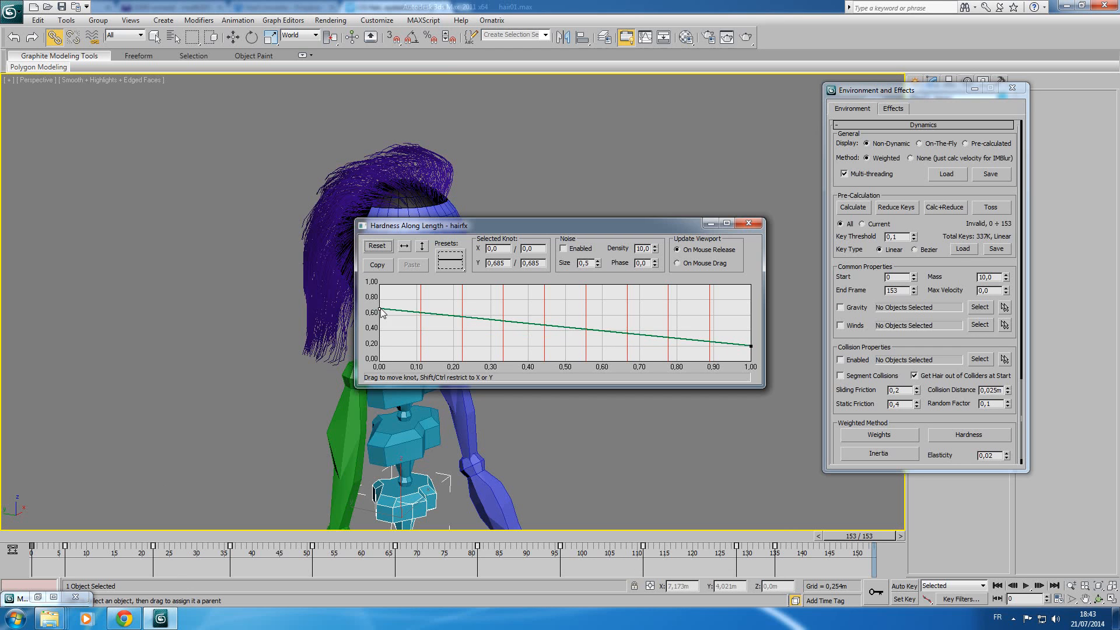
drag(545, 320, 544, 352)
drag(751, 346, 751, 360)
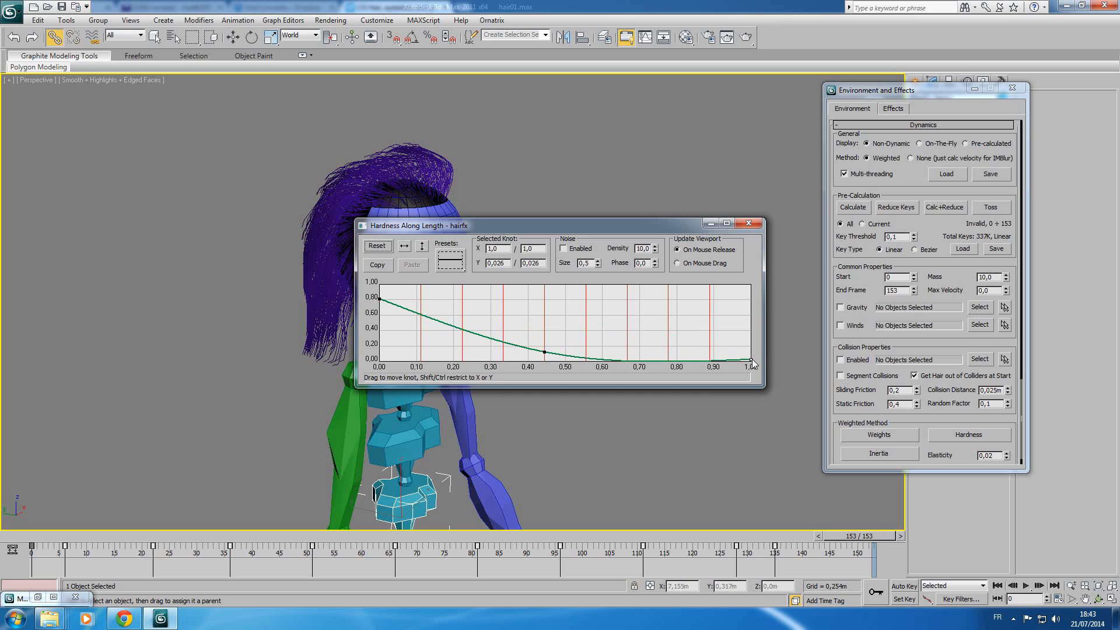
click(630, 362)
click(629, 360)
drag(629, 360, 629, 359)
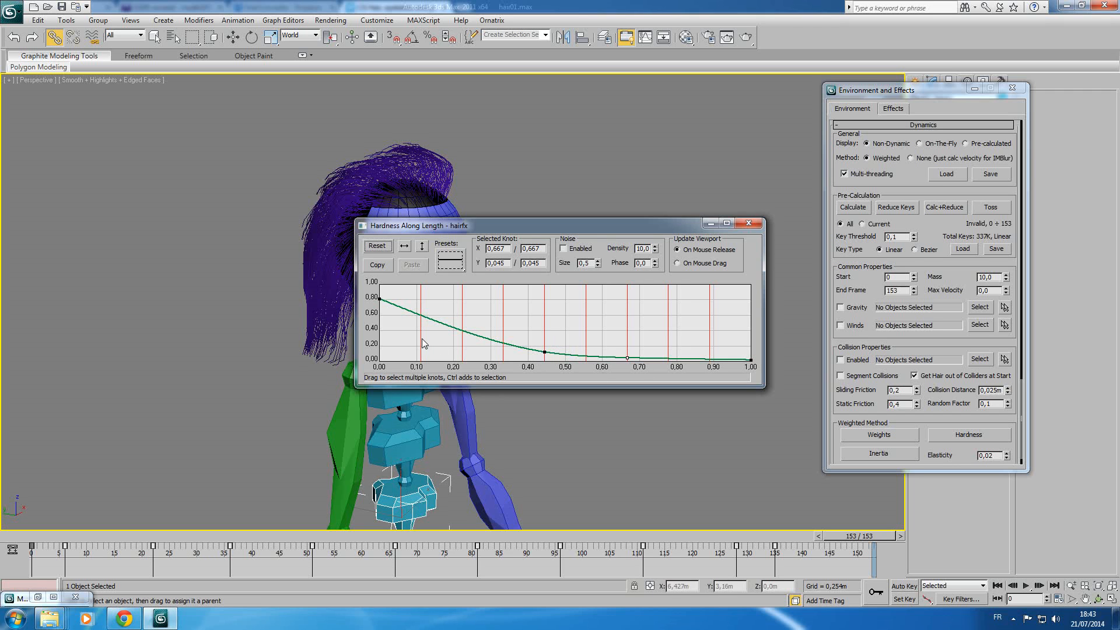
Step: Add hardness knots of 0.682 at position 0.224 and 0.038 at position 0.776, then close the curve window
click(463, 328)
drag(462, 329, 464, 309)
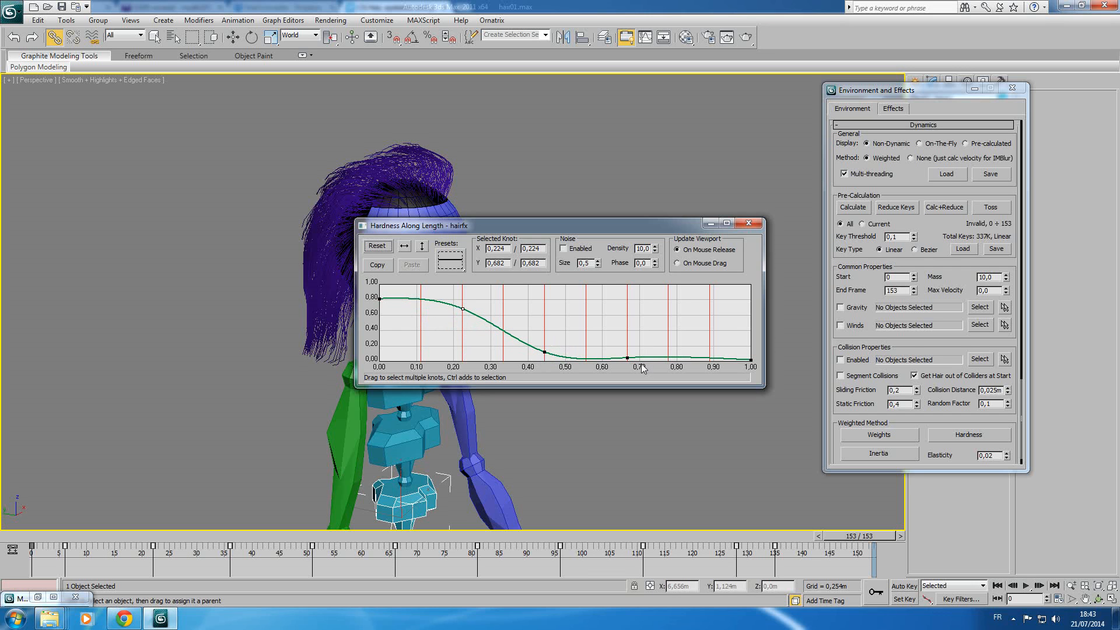
click(668, 357)
drag(651, 225, 445, 162)
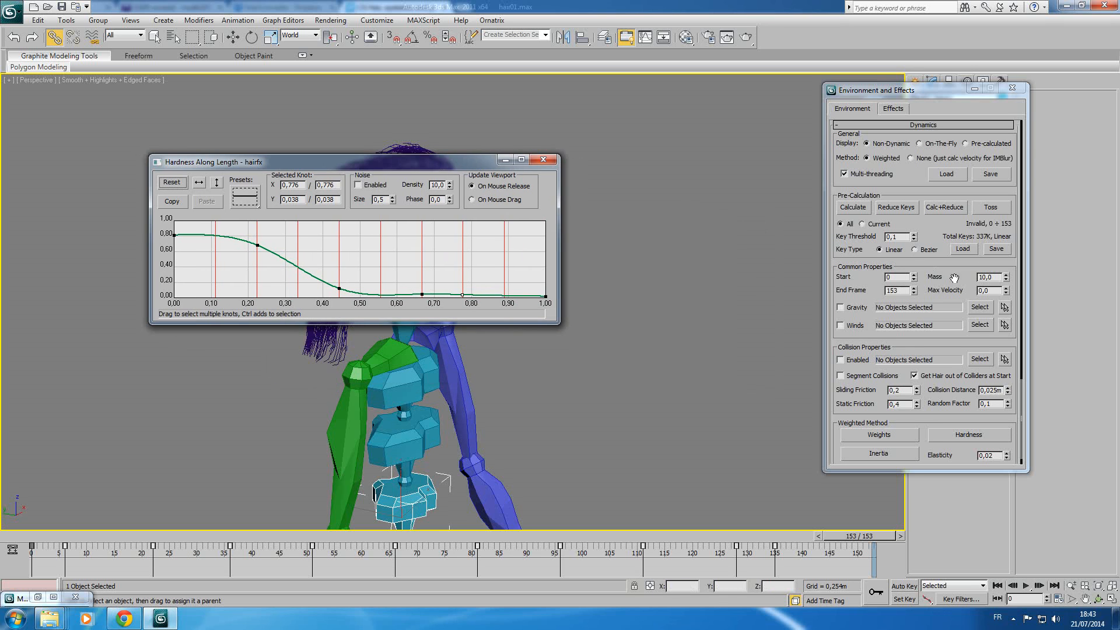
scroll(1017, 158, up, 5)
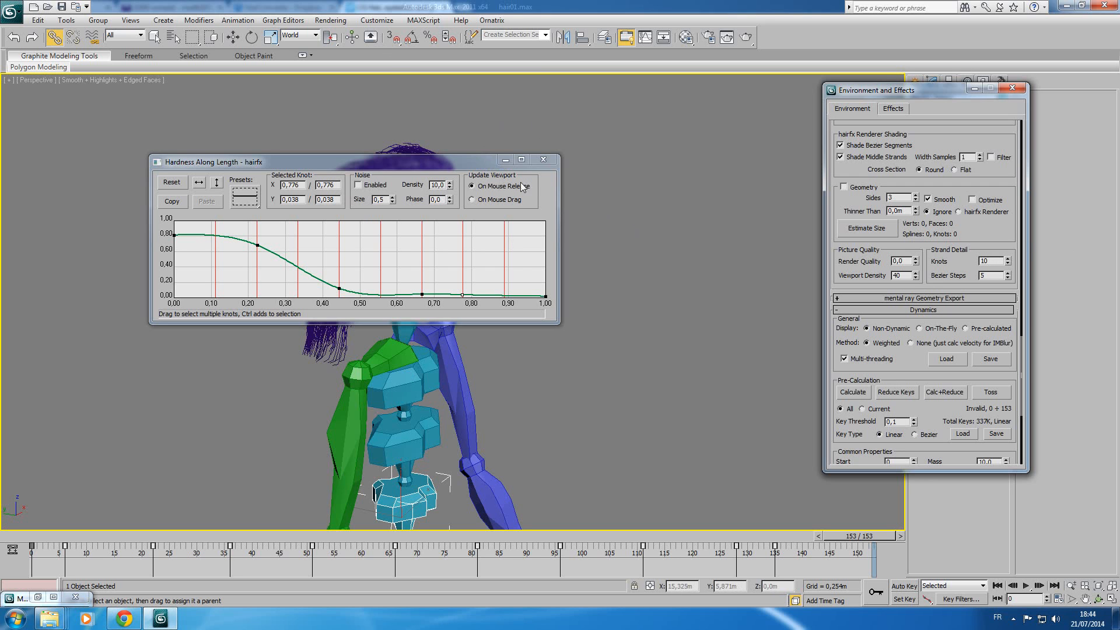
click(543, 160)
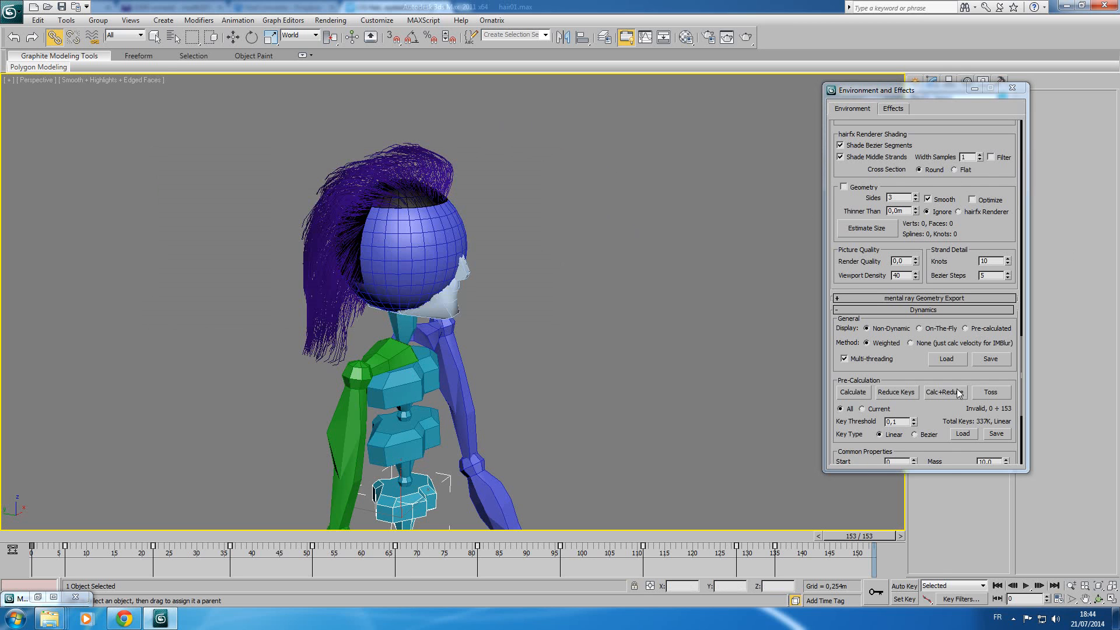
Step: Set the dynamics display to Pre-calculated, toss the existing pre-calculated dynamics, and calculate them again
scroll(886, 371, down, 5)
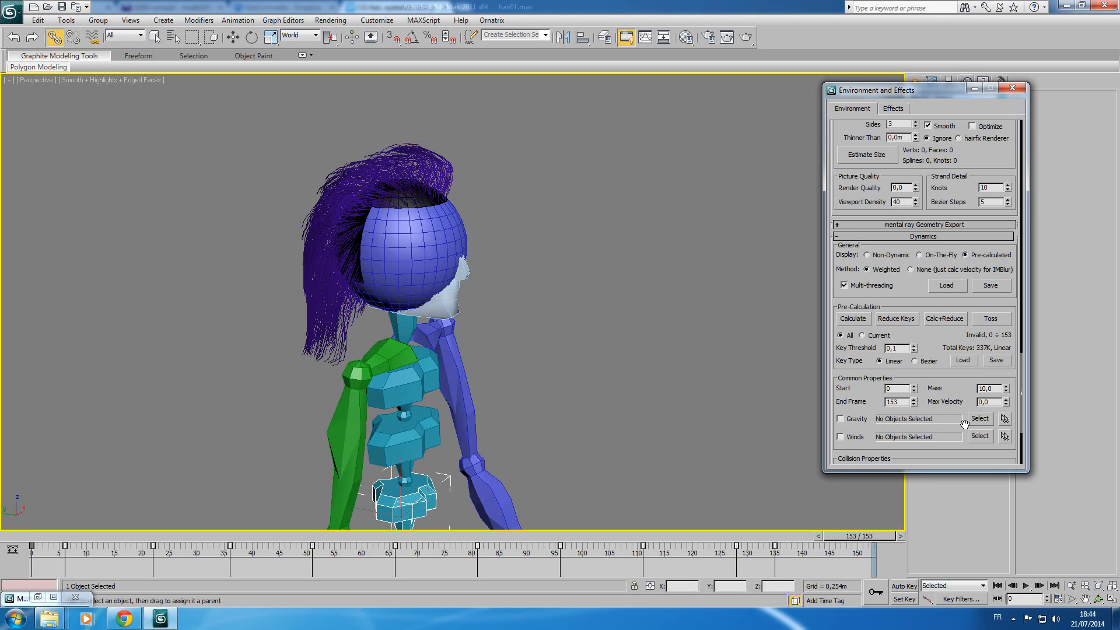
mouse_move(944, 398)
mouse_down()
mouse_move(940, 296)
mouse_move(950, 390)
mouse_up()
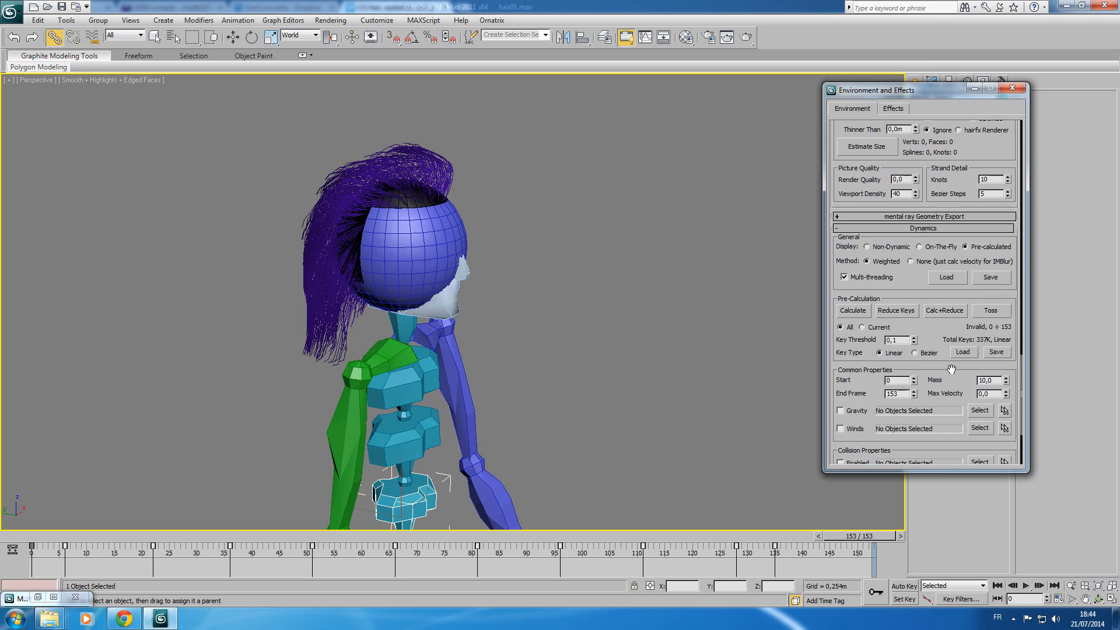
click(991, 310)
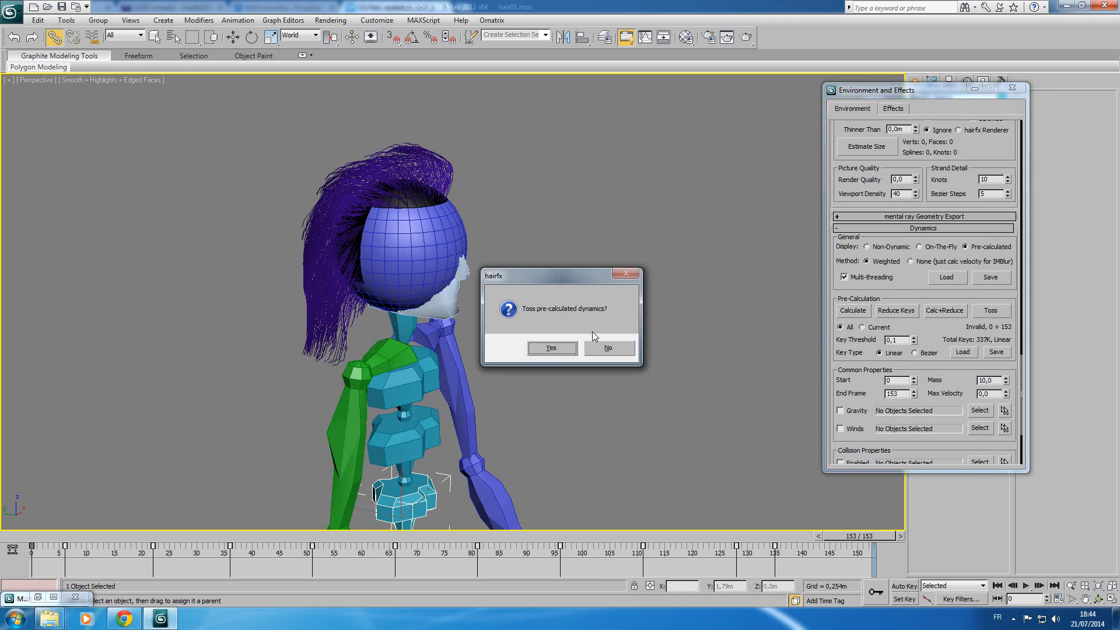
click(551, 348)
click(852, 310)
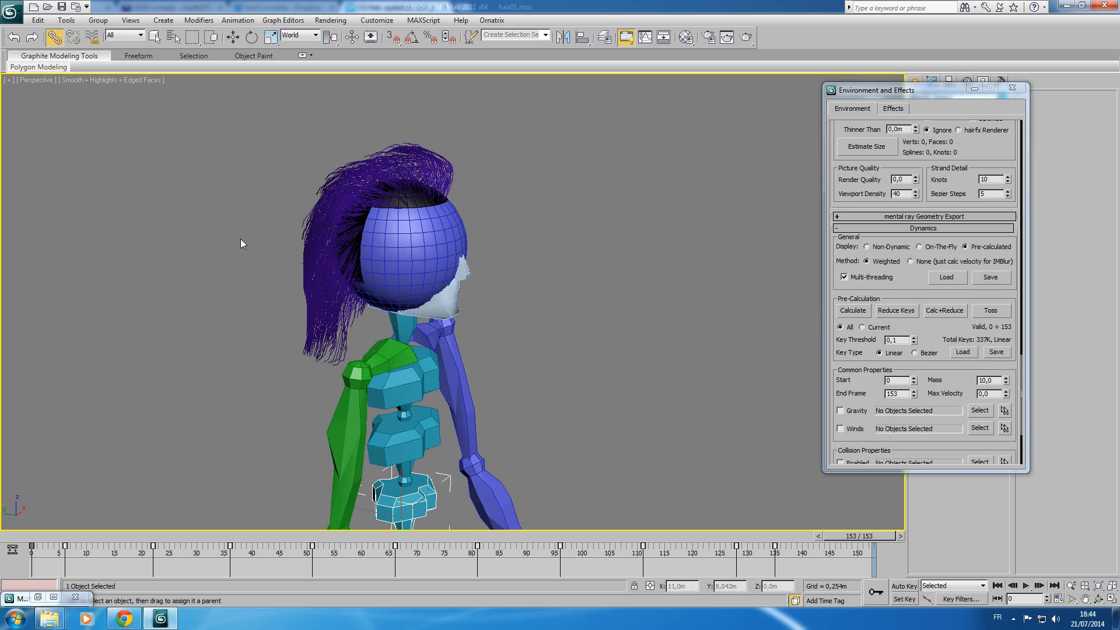
Step: Return the timeline to frame 0 and create a new animated sequence file of the recalculated hair
mouse_move(26, 541)
mouse_down()
mouse_move(610, 544)
mouse_move(31, 546)
mouse_up()
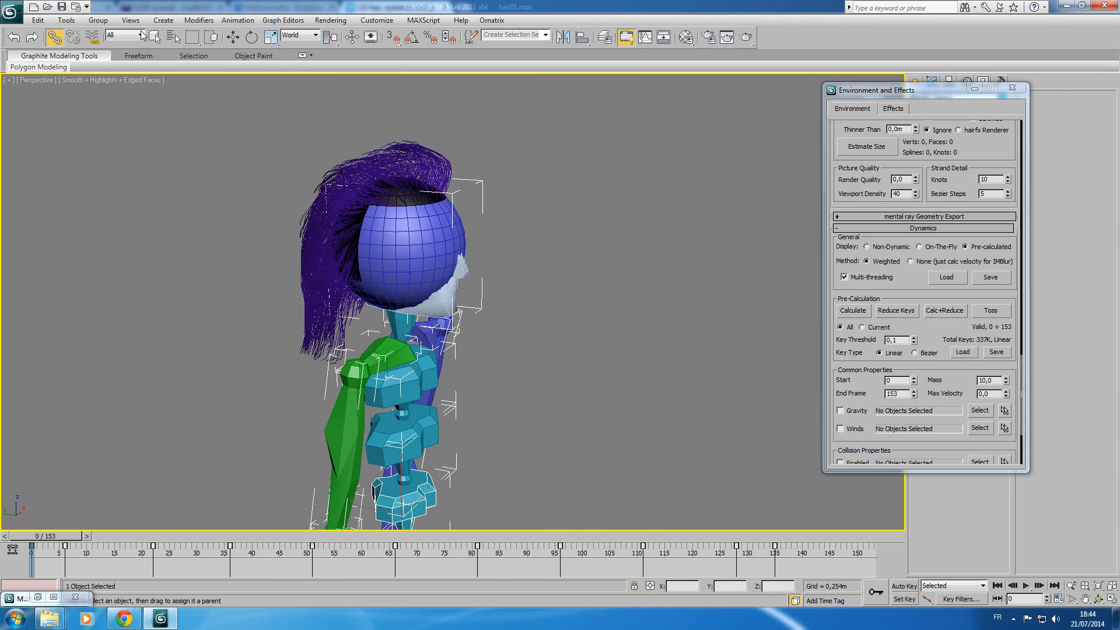
click(66, 20)
mouse_move(111, 335)
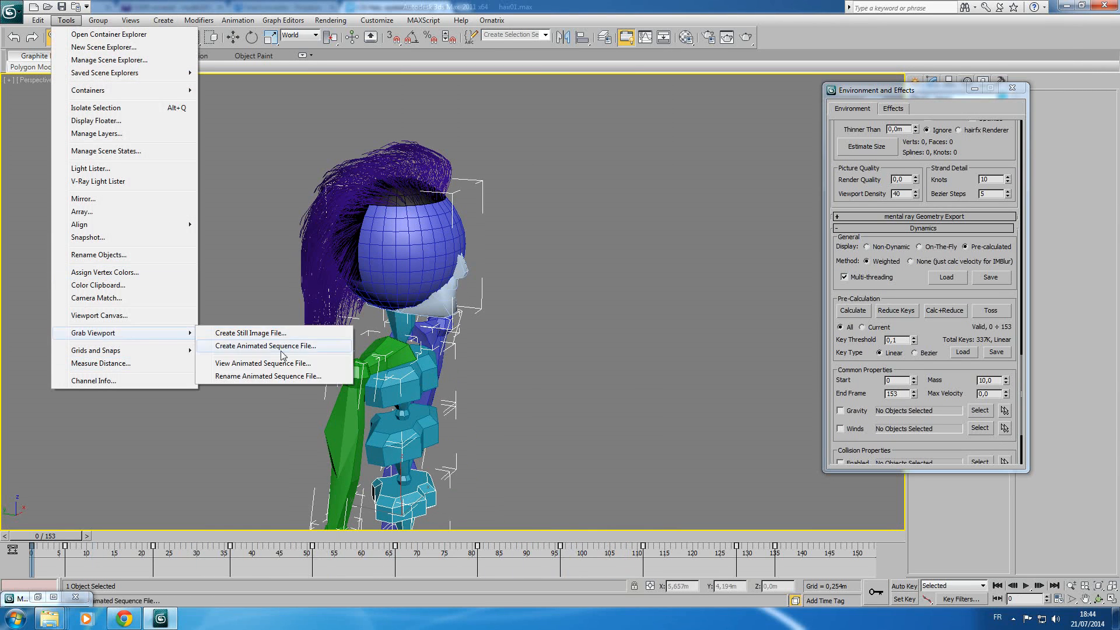
click(262, 344)
click(609, 431)
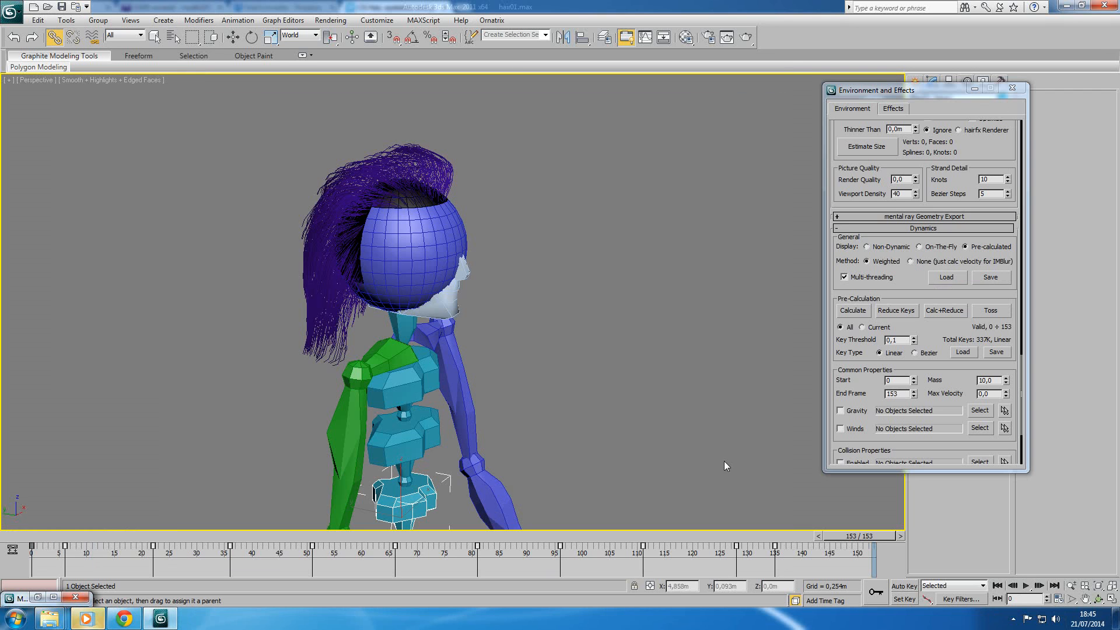
Step: Switch to the media player and watch the hair animation preview full screen
click(90, 616)
double_click(493, 326)
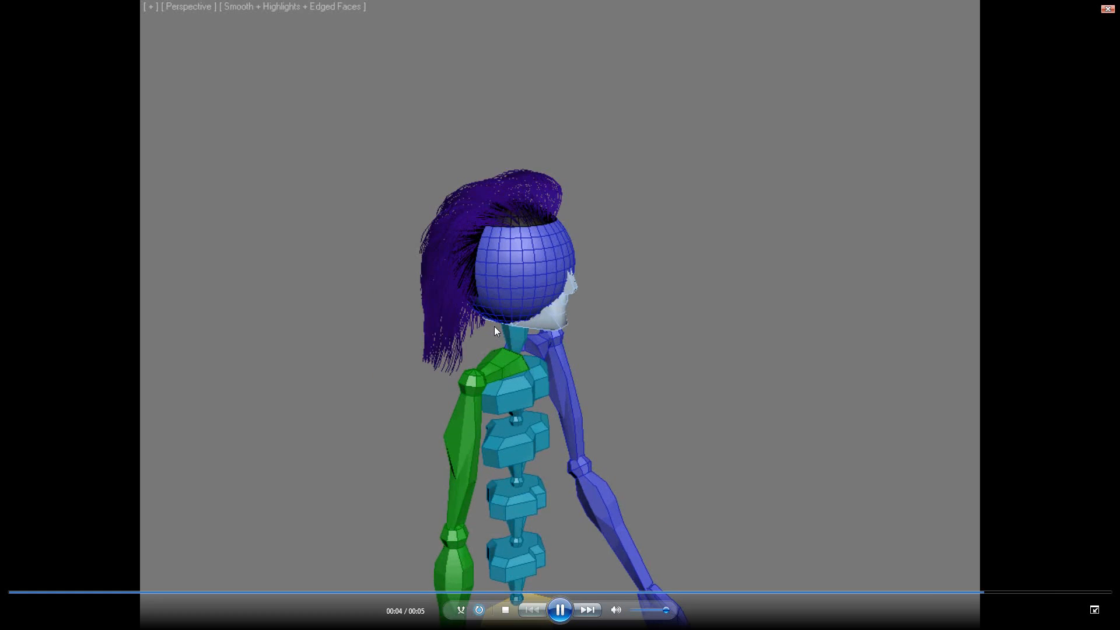